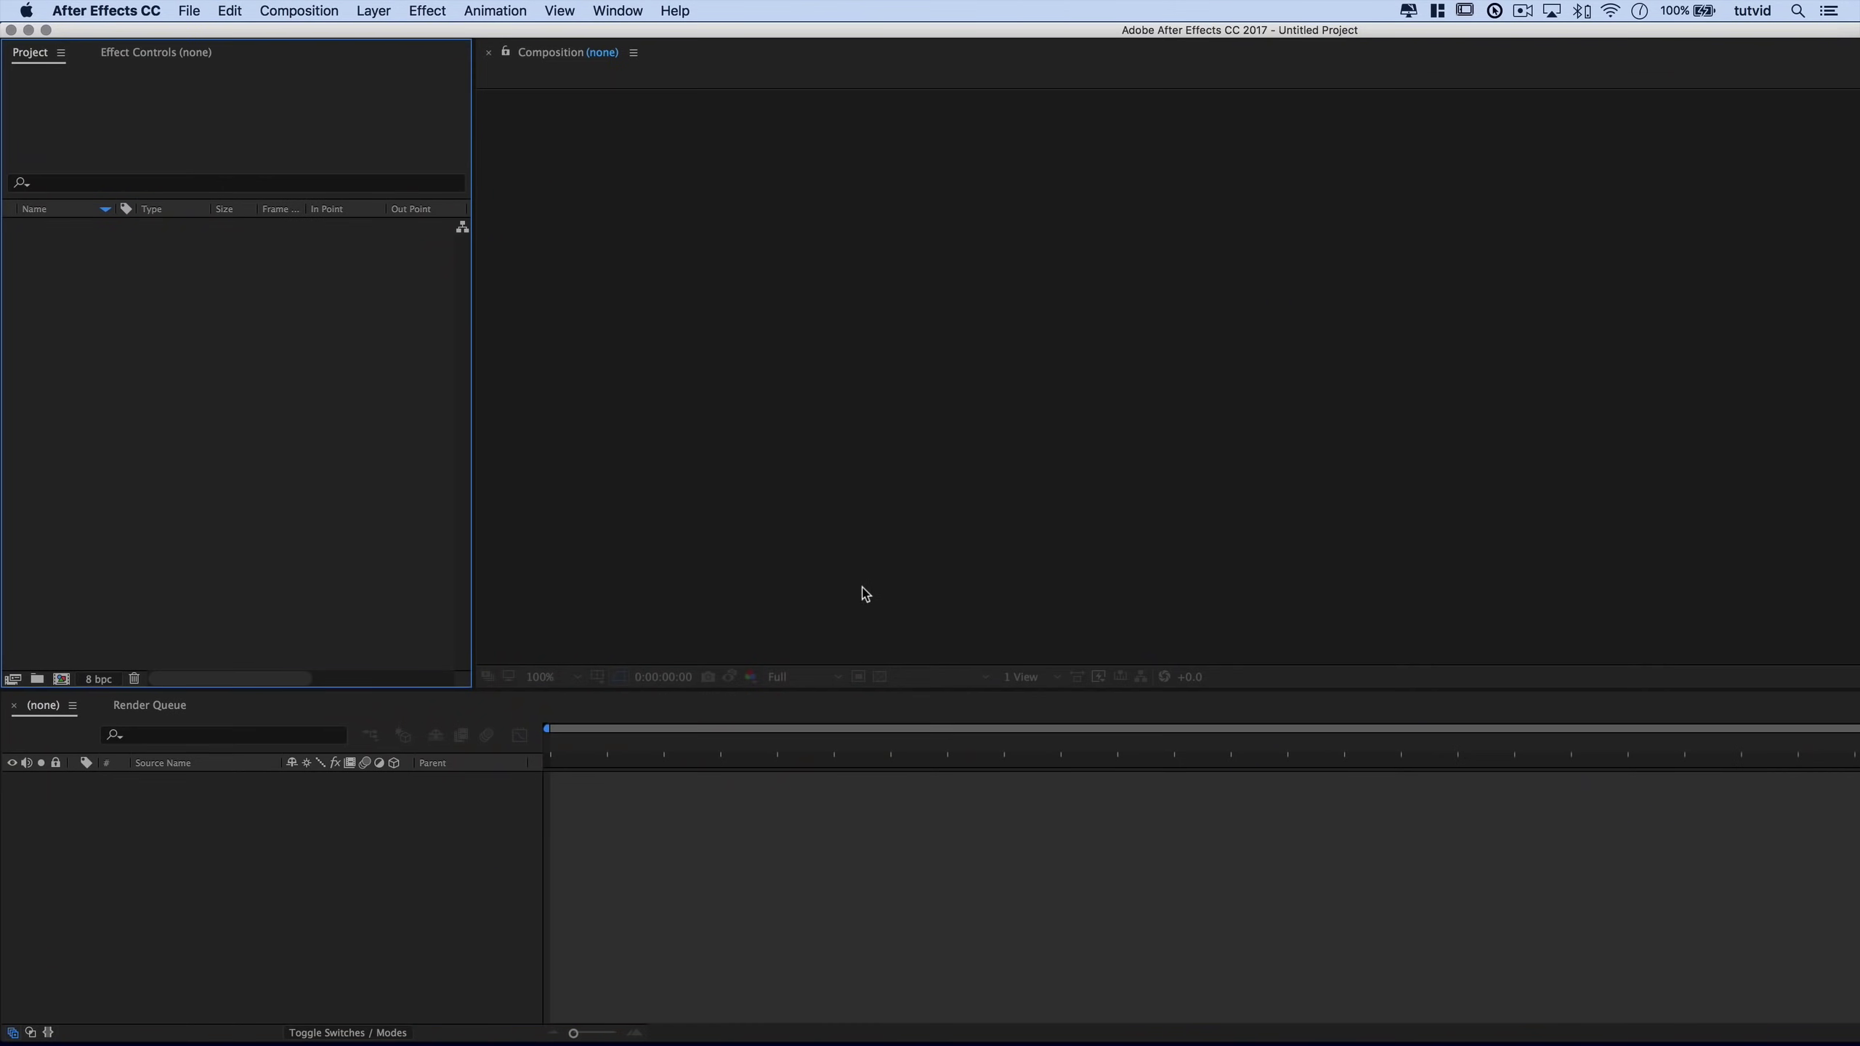
Create a composition named Audio at 2560×1440, 30 fps, lasting 0:02:45:00.
click(794, 179)
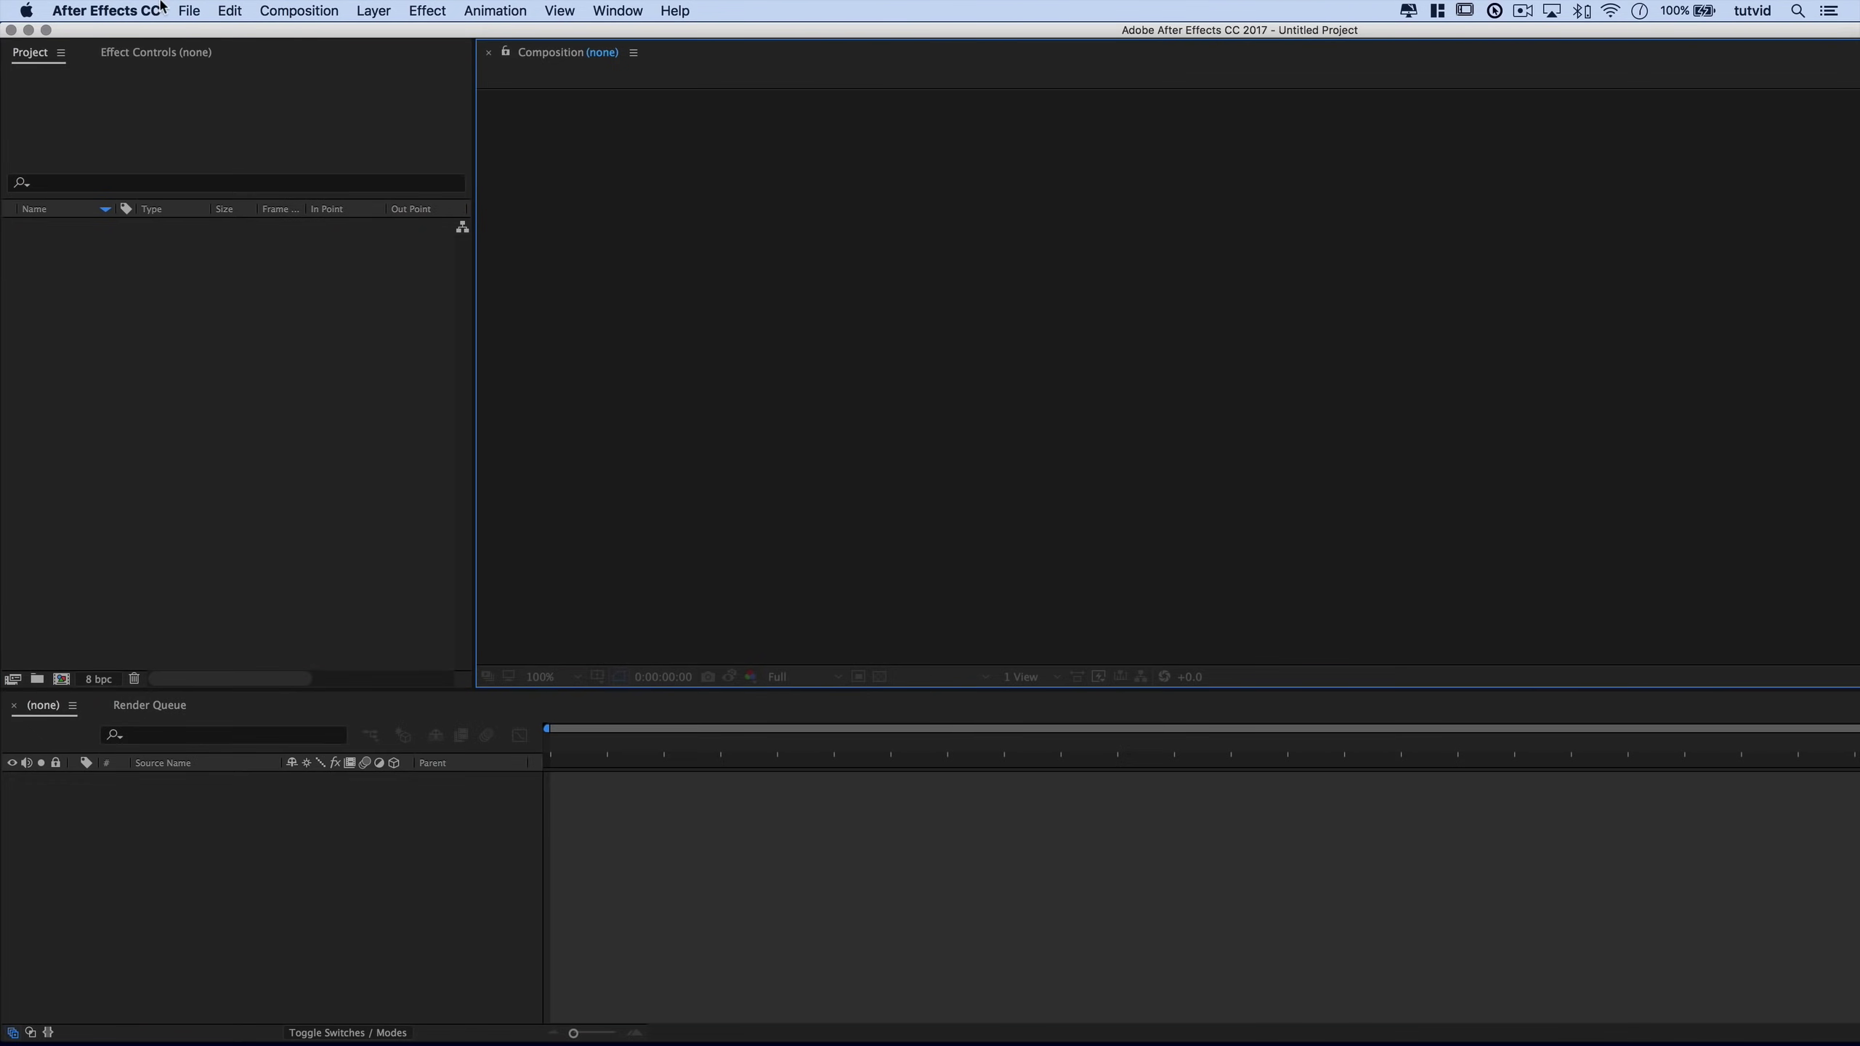
click(305, 8)
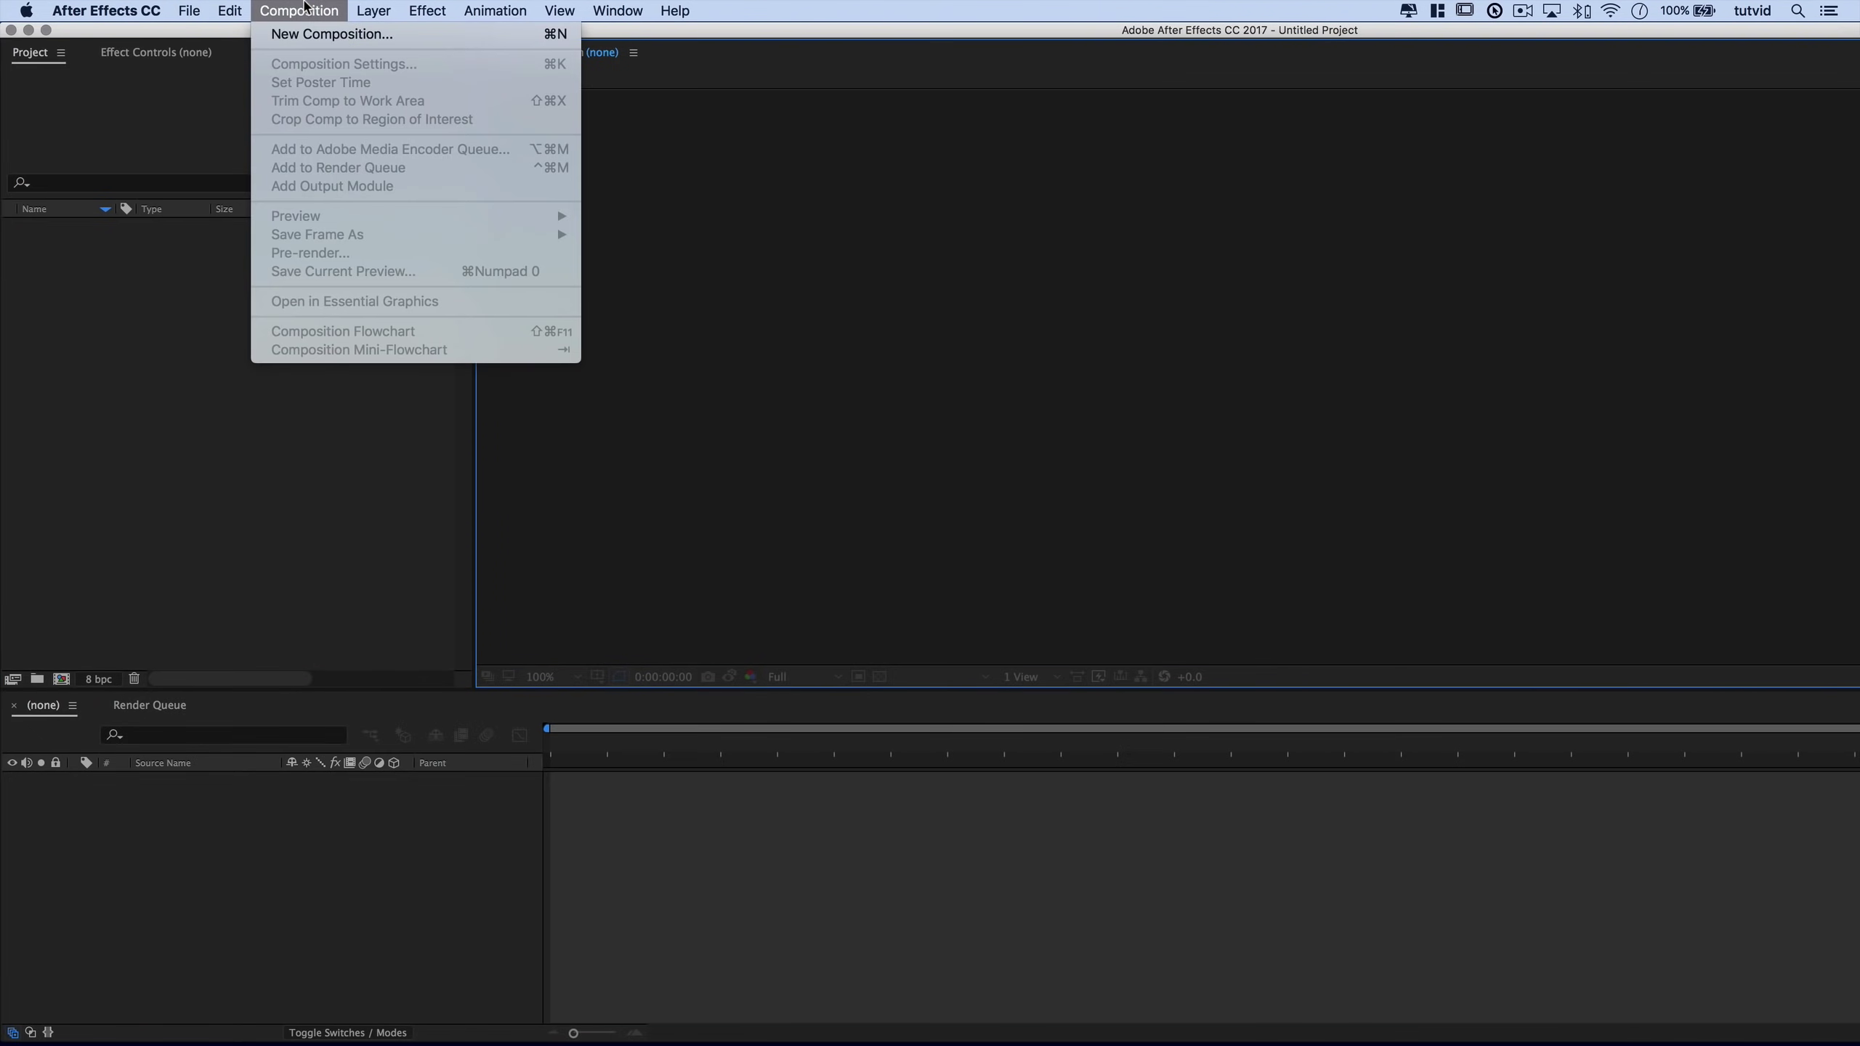
click(323, 37)
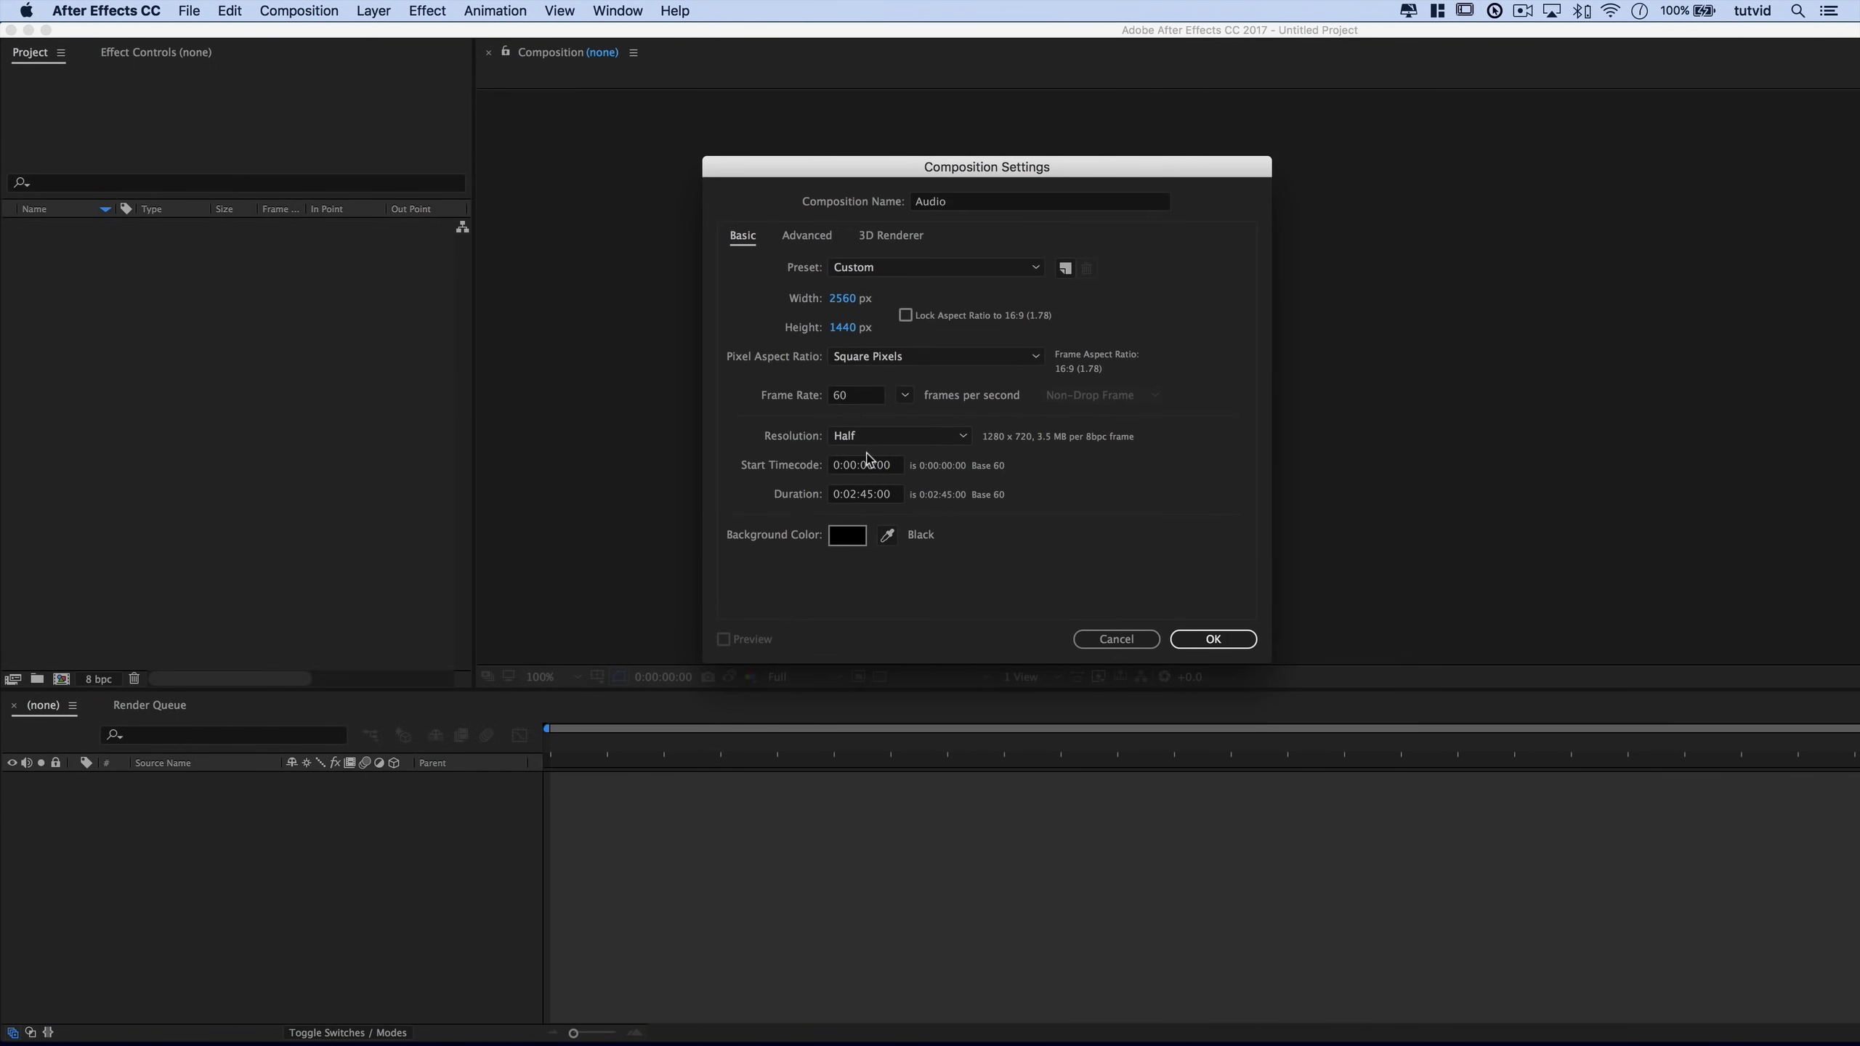
click(855, 397)
key(Tab)
click(906, 396)
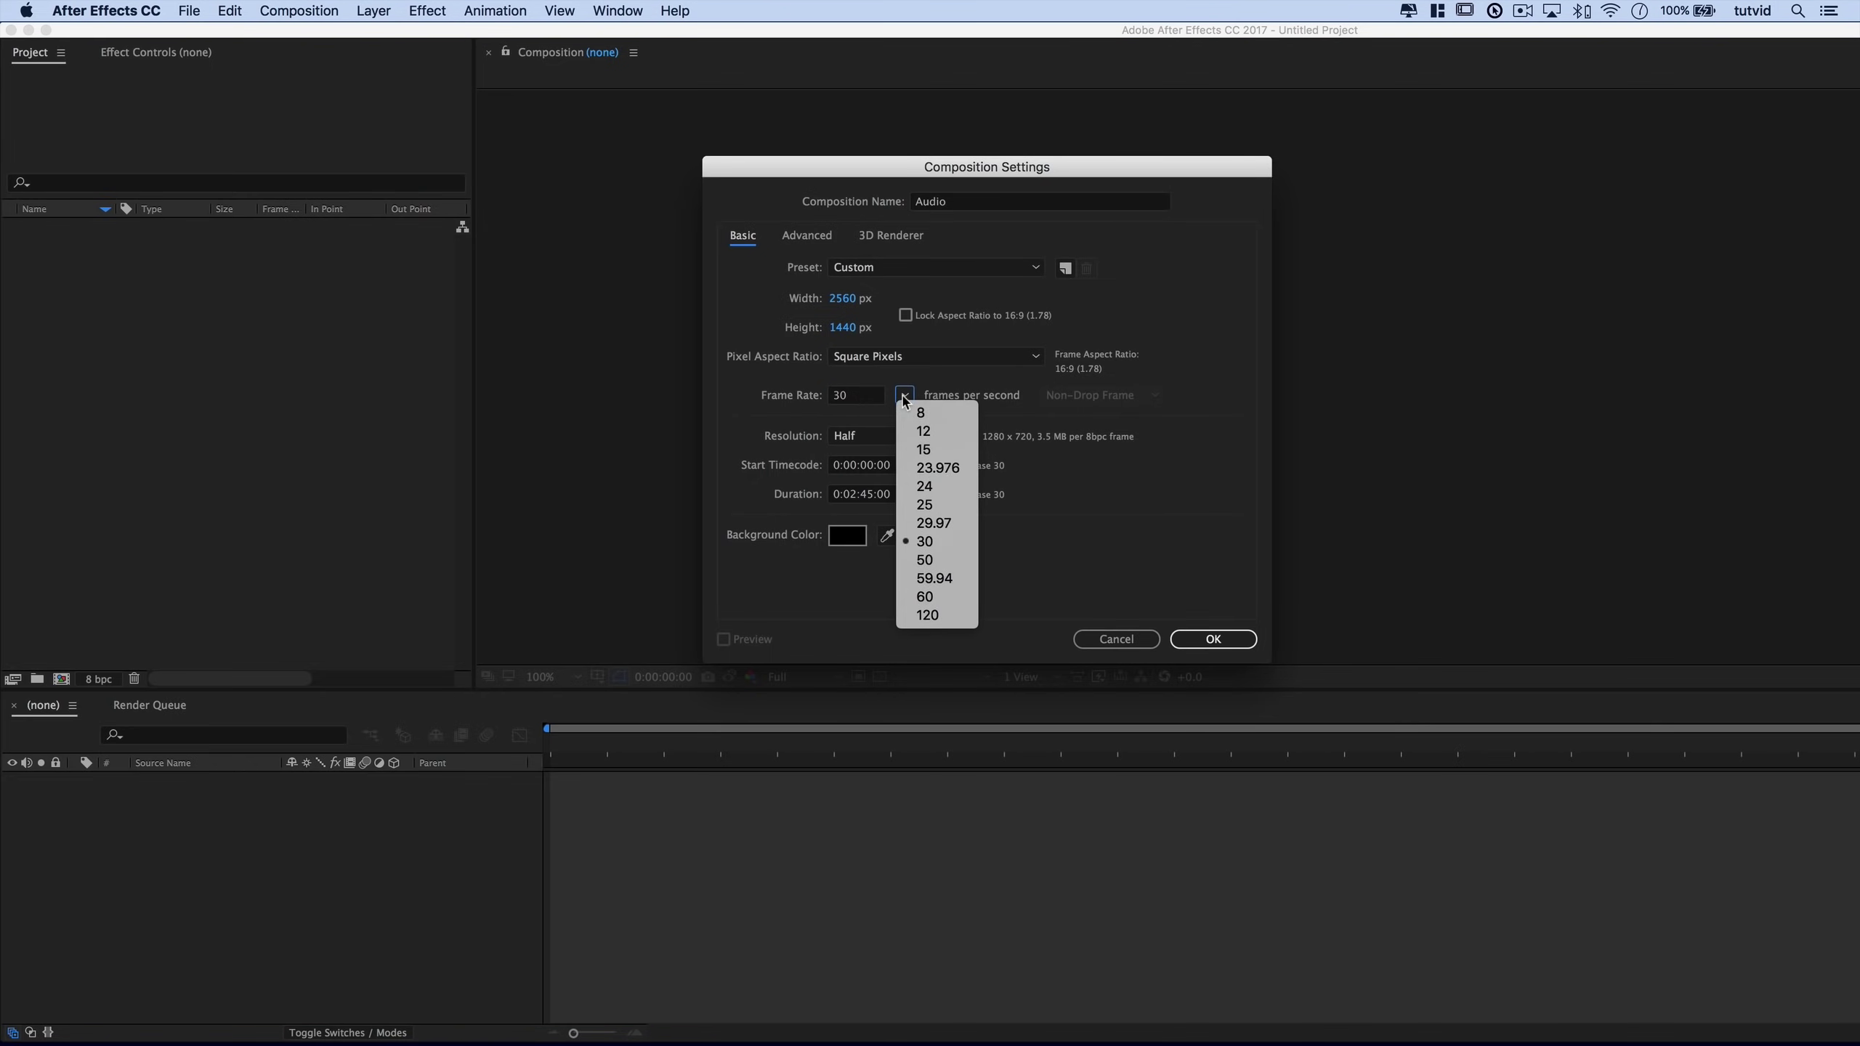
click(1038, 396)
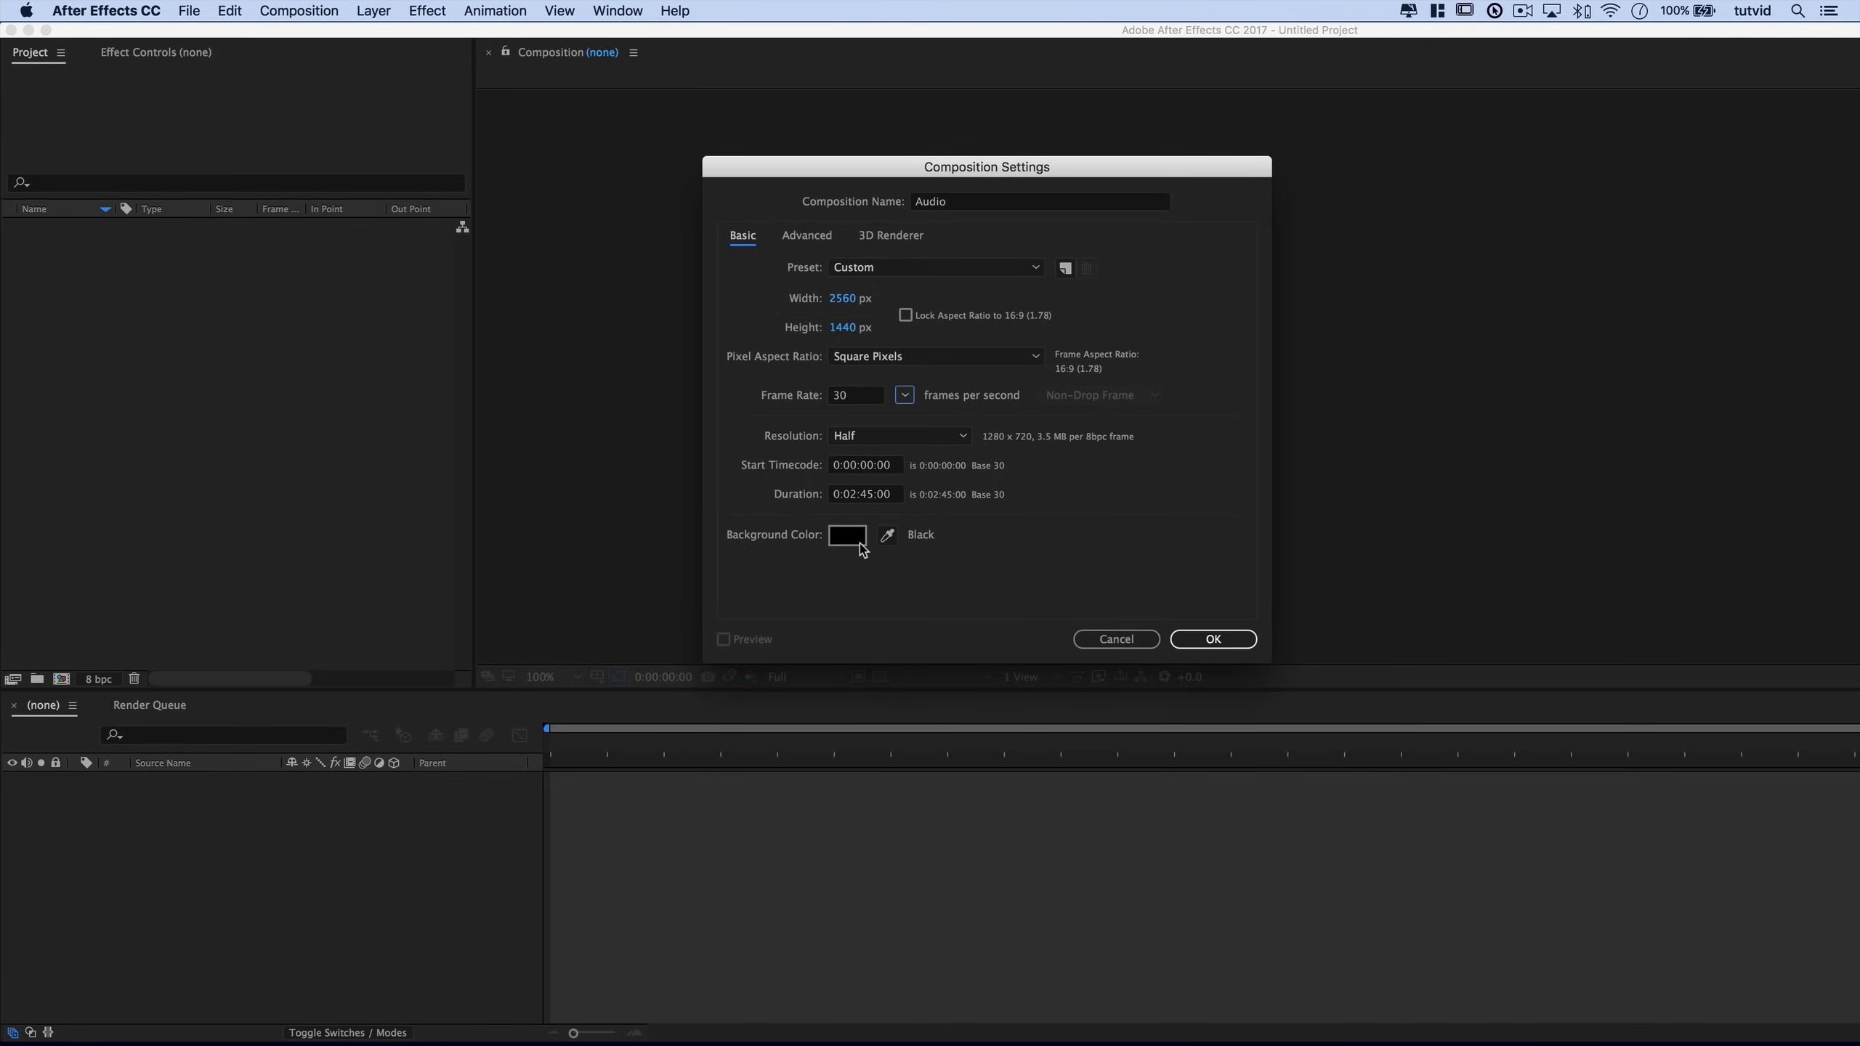
click(1212, 639)
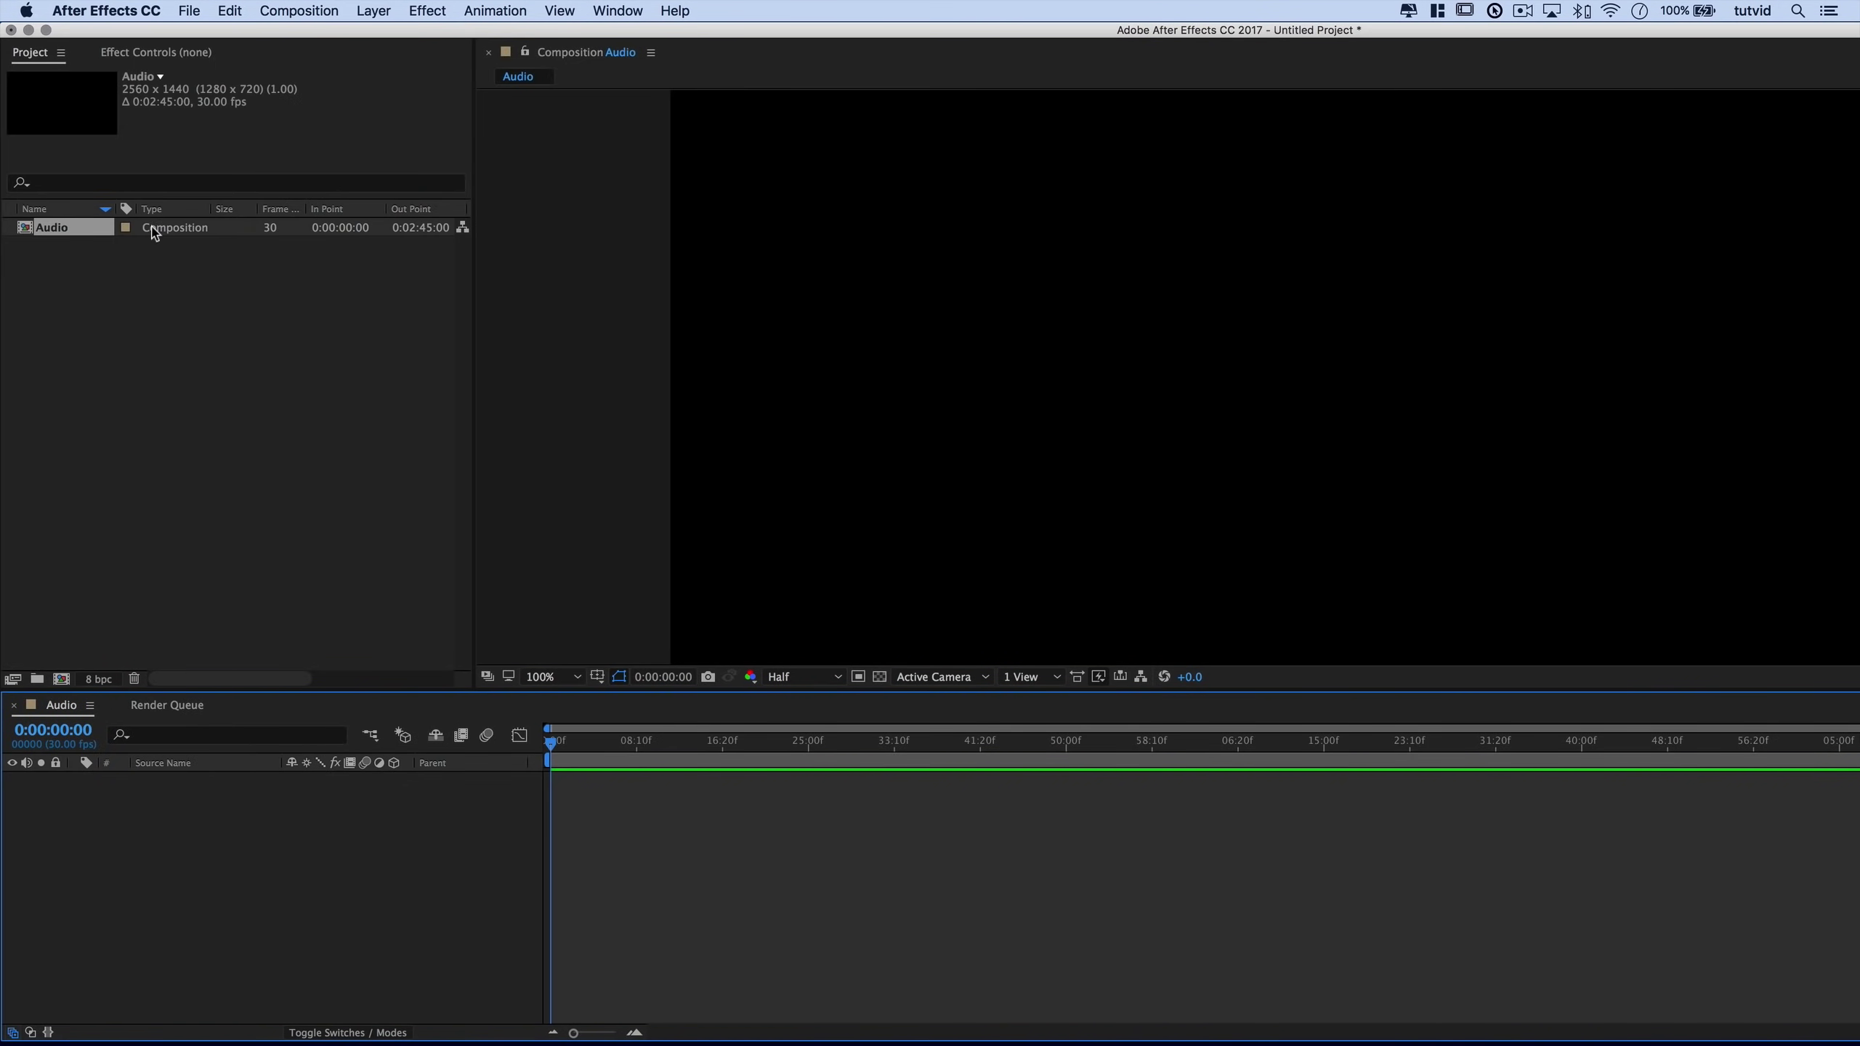
Import Hallelujah-Cover-II.mp3 from the file browser into the Project panel.
key(super+Tab)
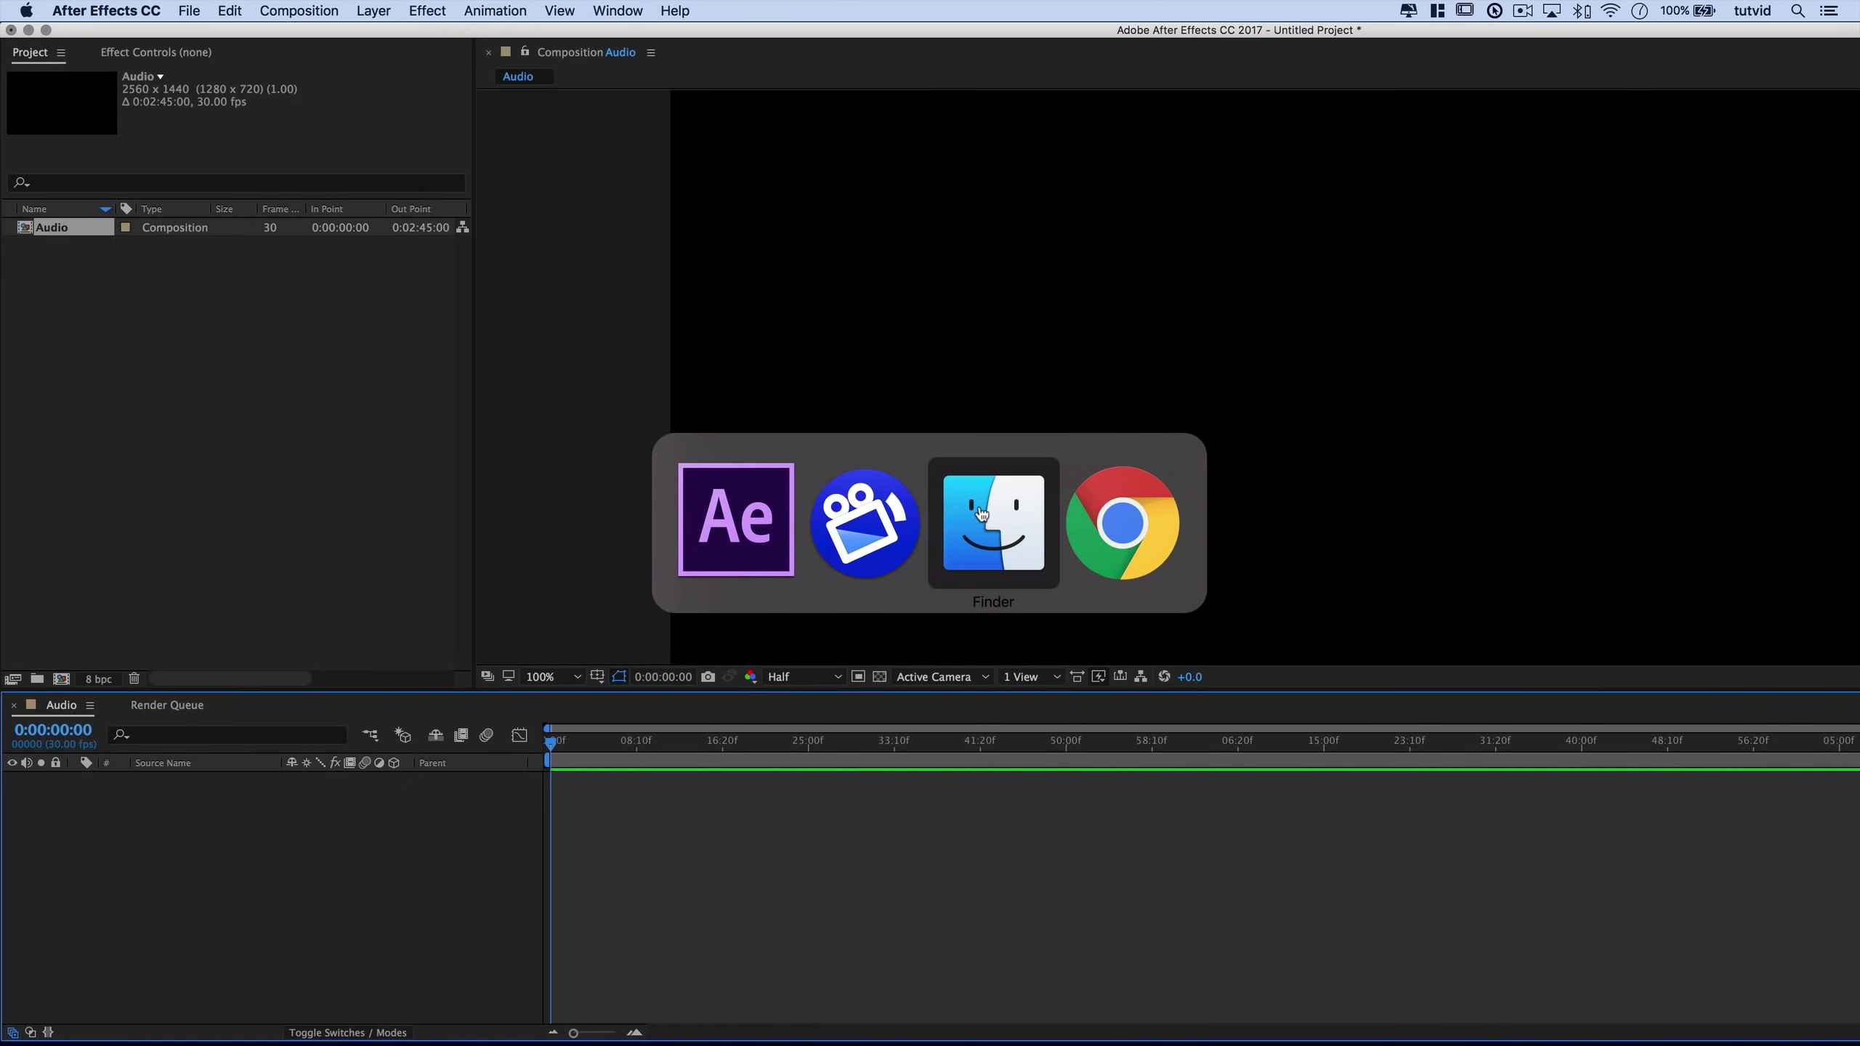
click(982, 515)
drag(811, 341, 188, 314)
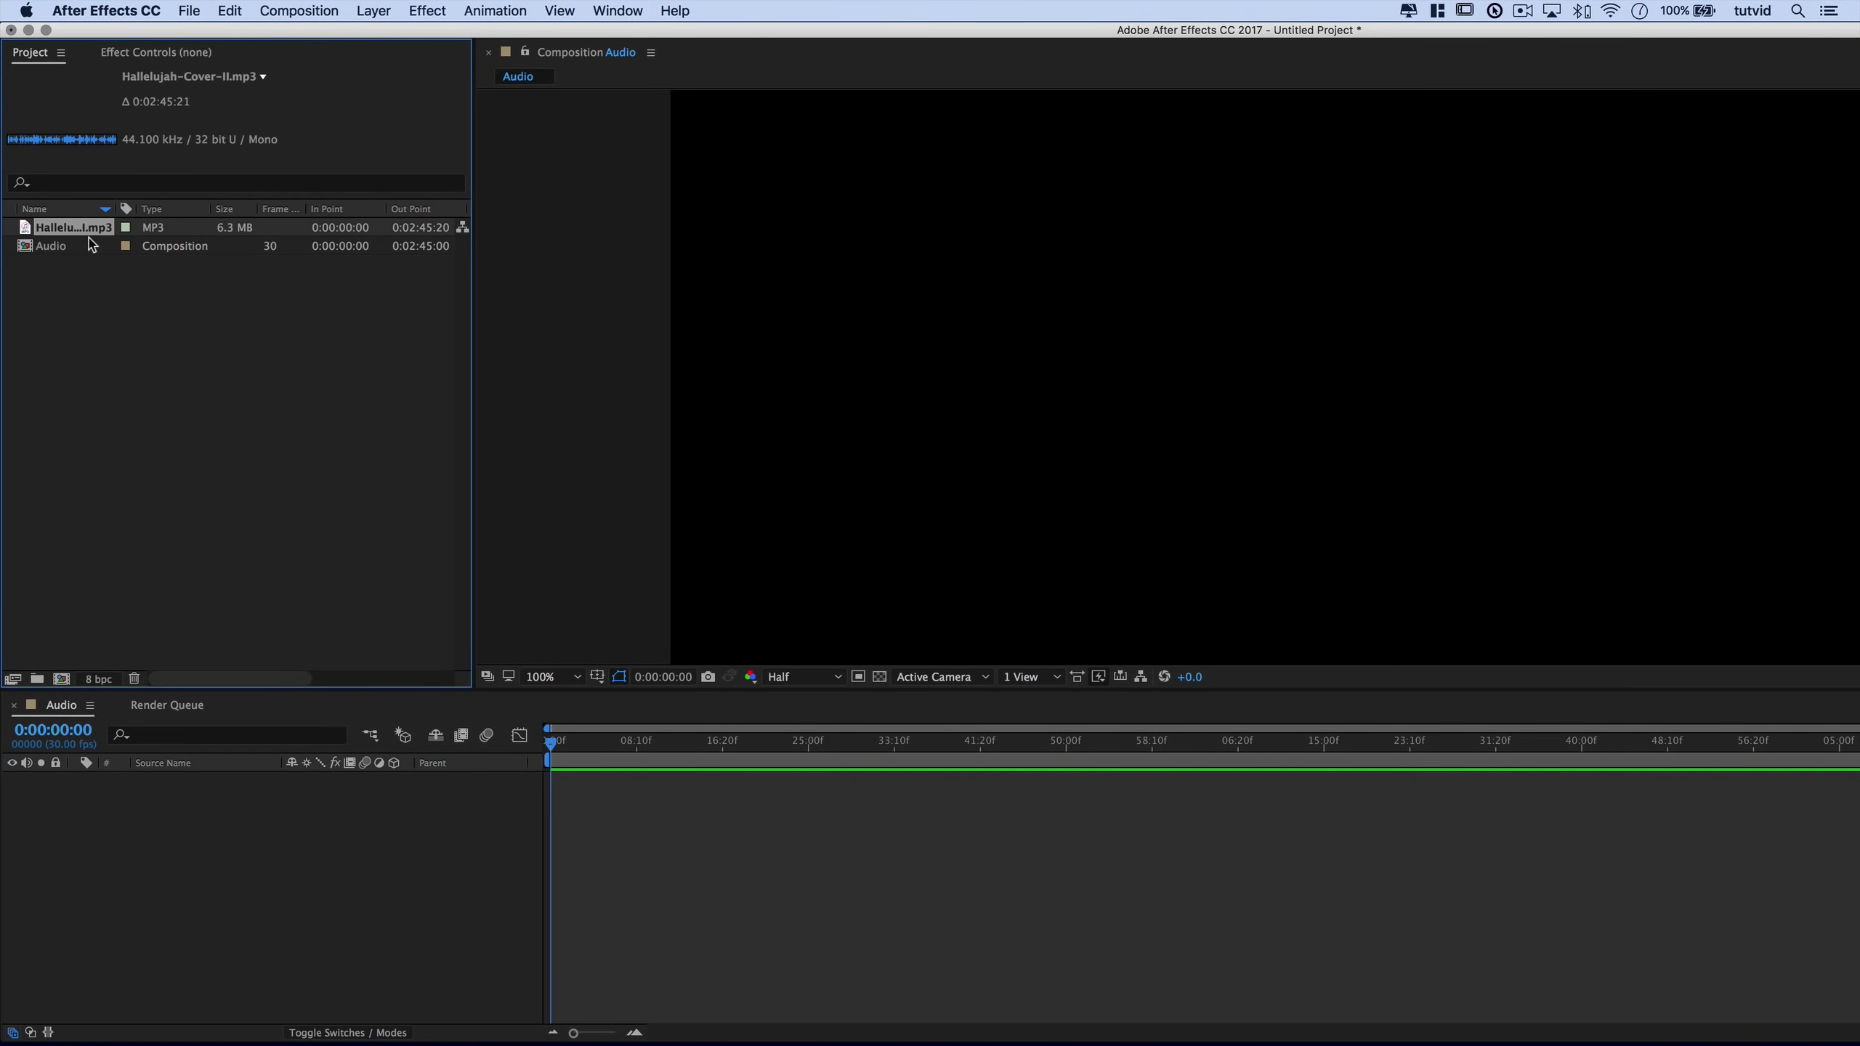
Add a full-size Dark Gray Solid 1 layer coloured #1C1C1C to the Audio composition.
click(296, 875)
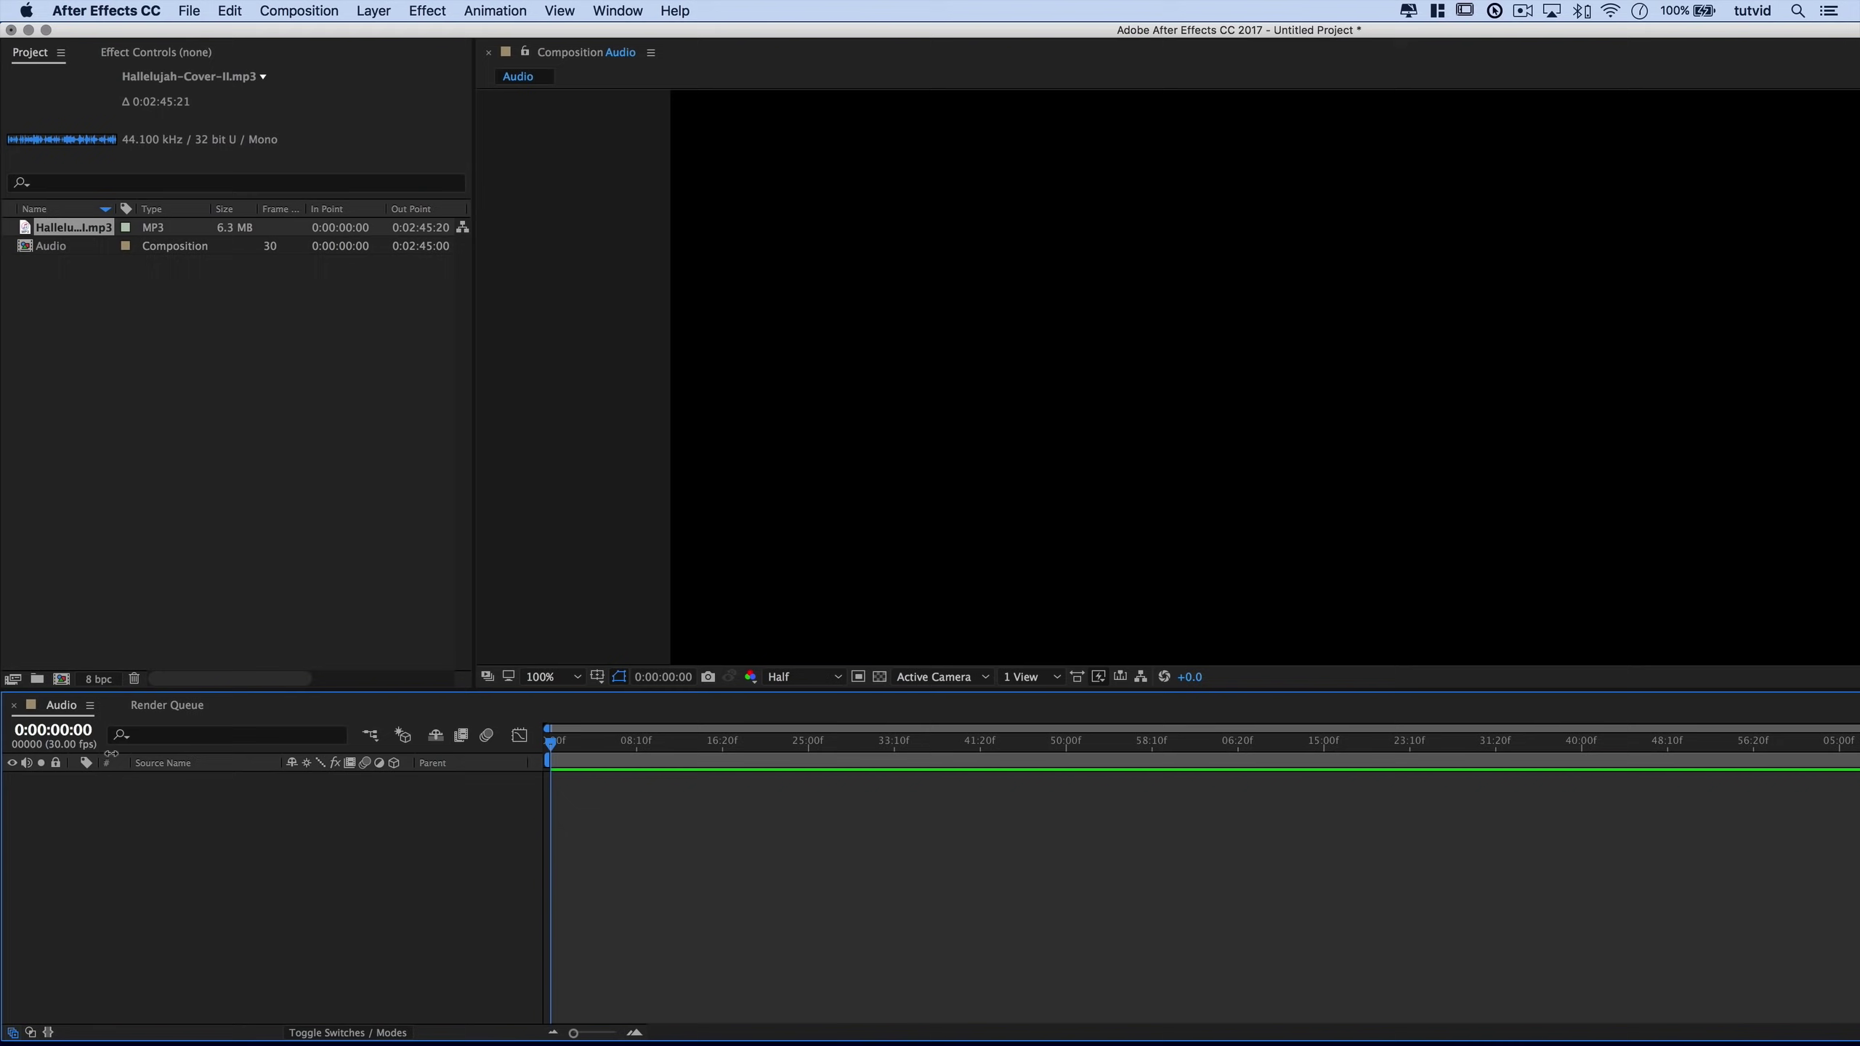
right_click(283, 816)
mouse_move(315, 829)
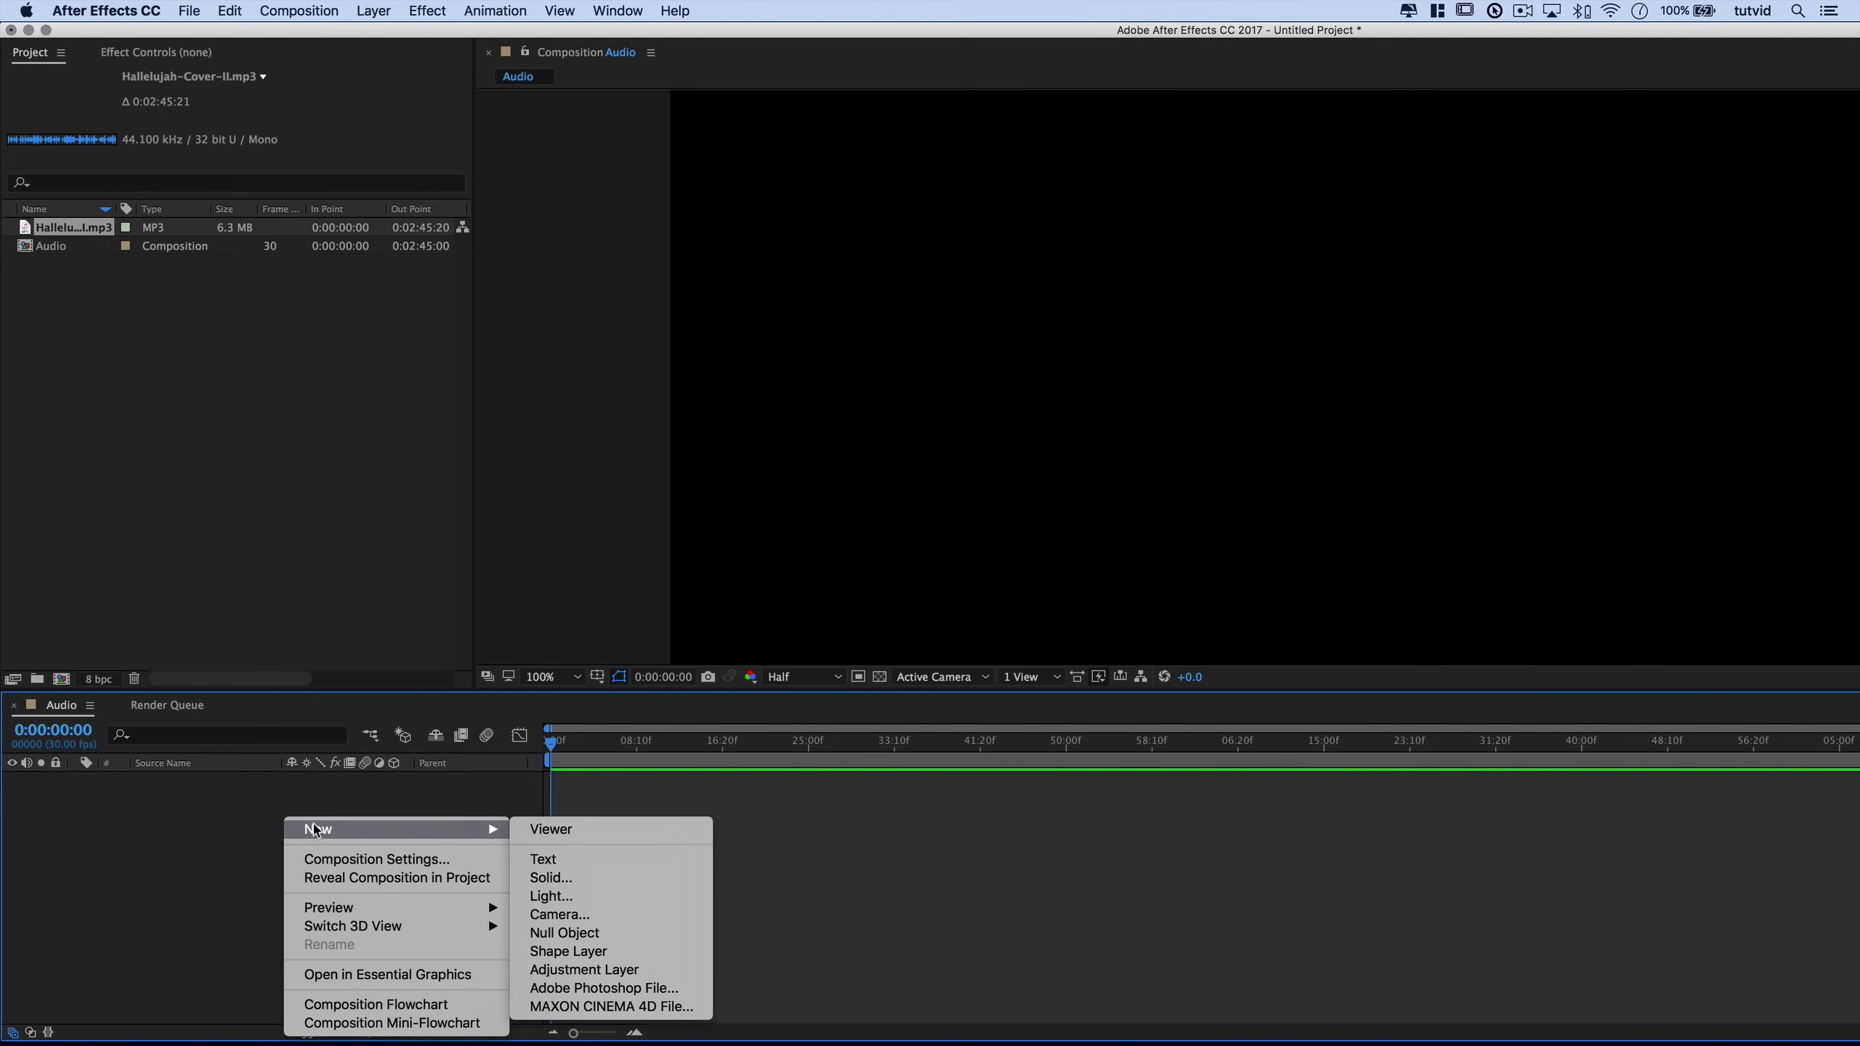
click(592, 878)
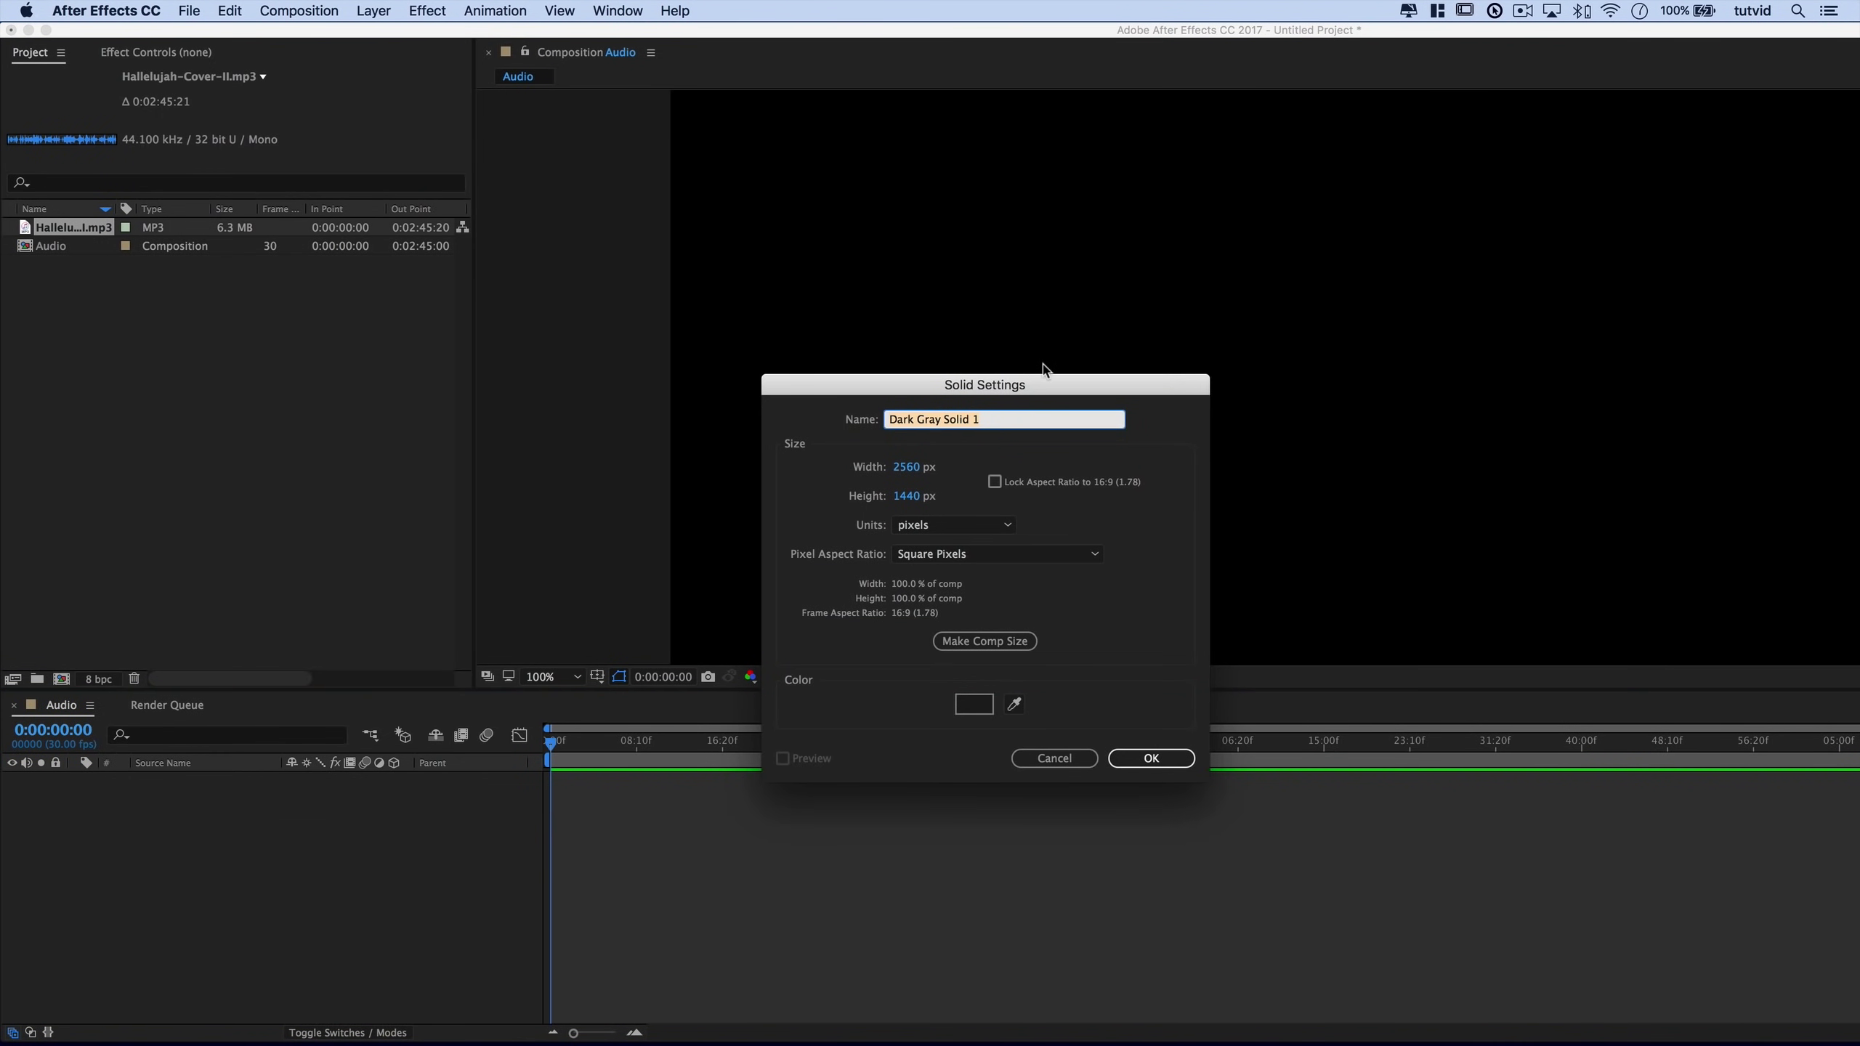
click(797, 684)
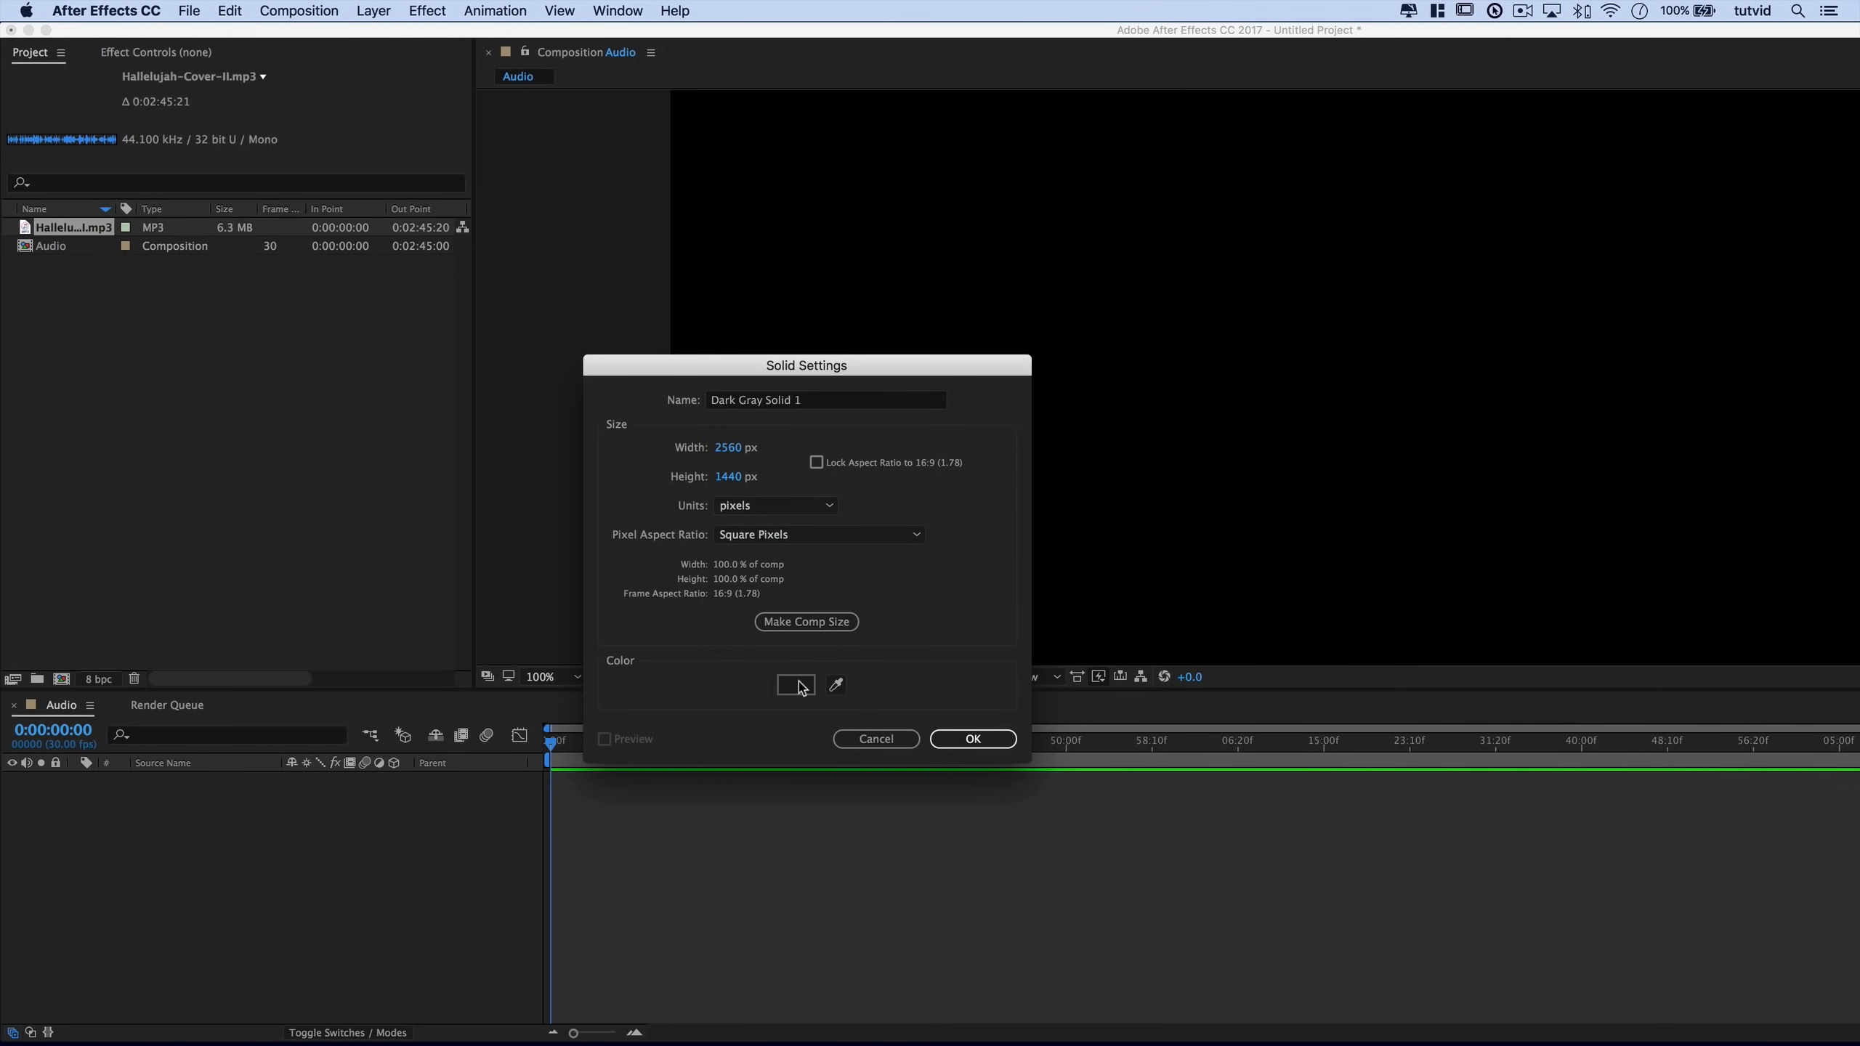
drag(236, 114, 469, 145)
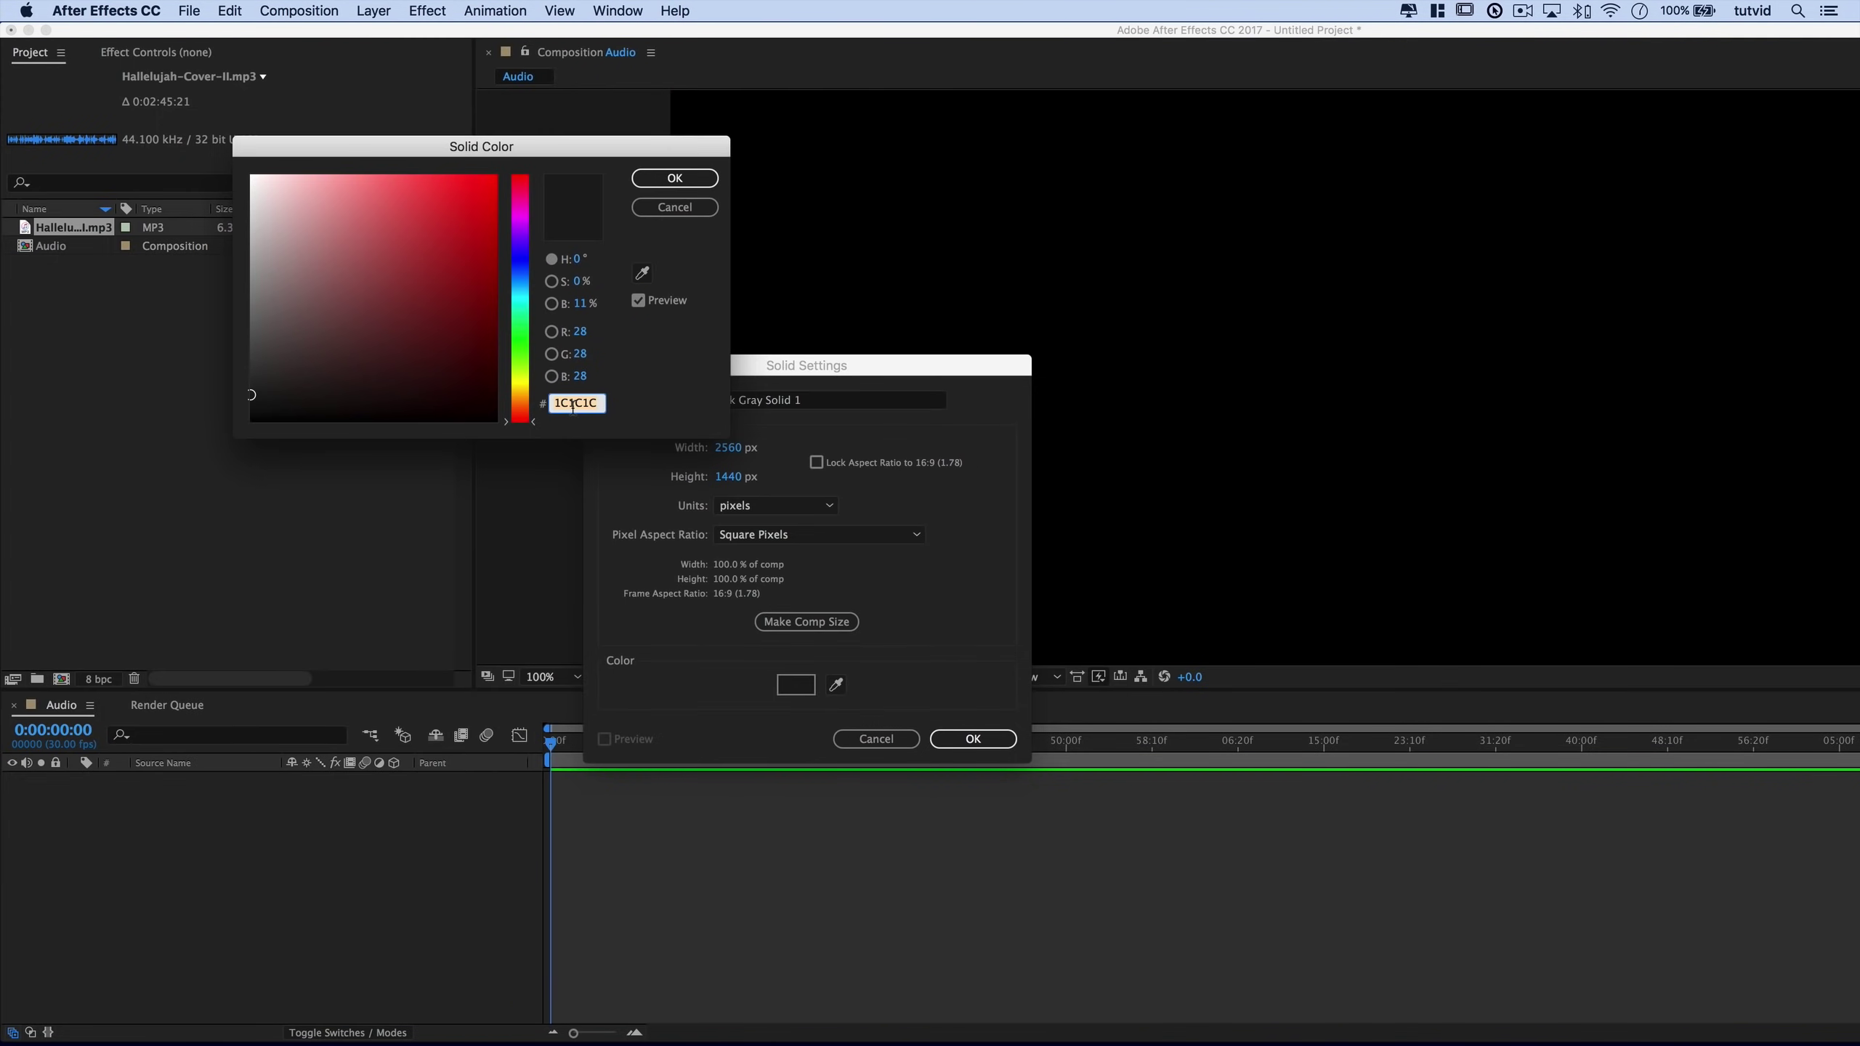
click(678, 183)
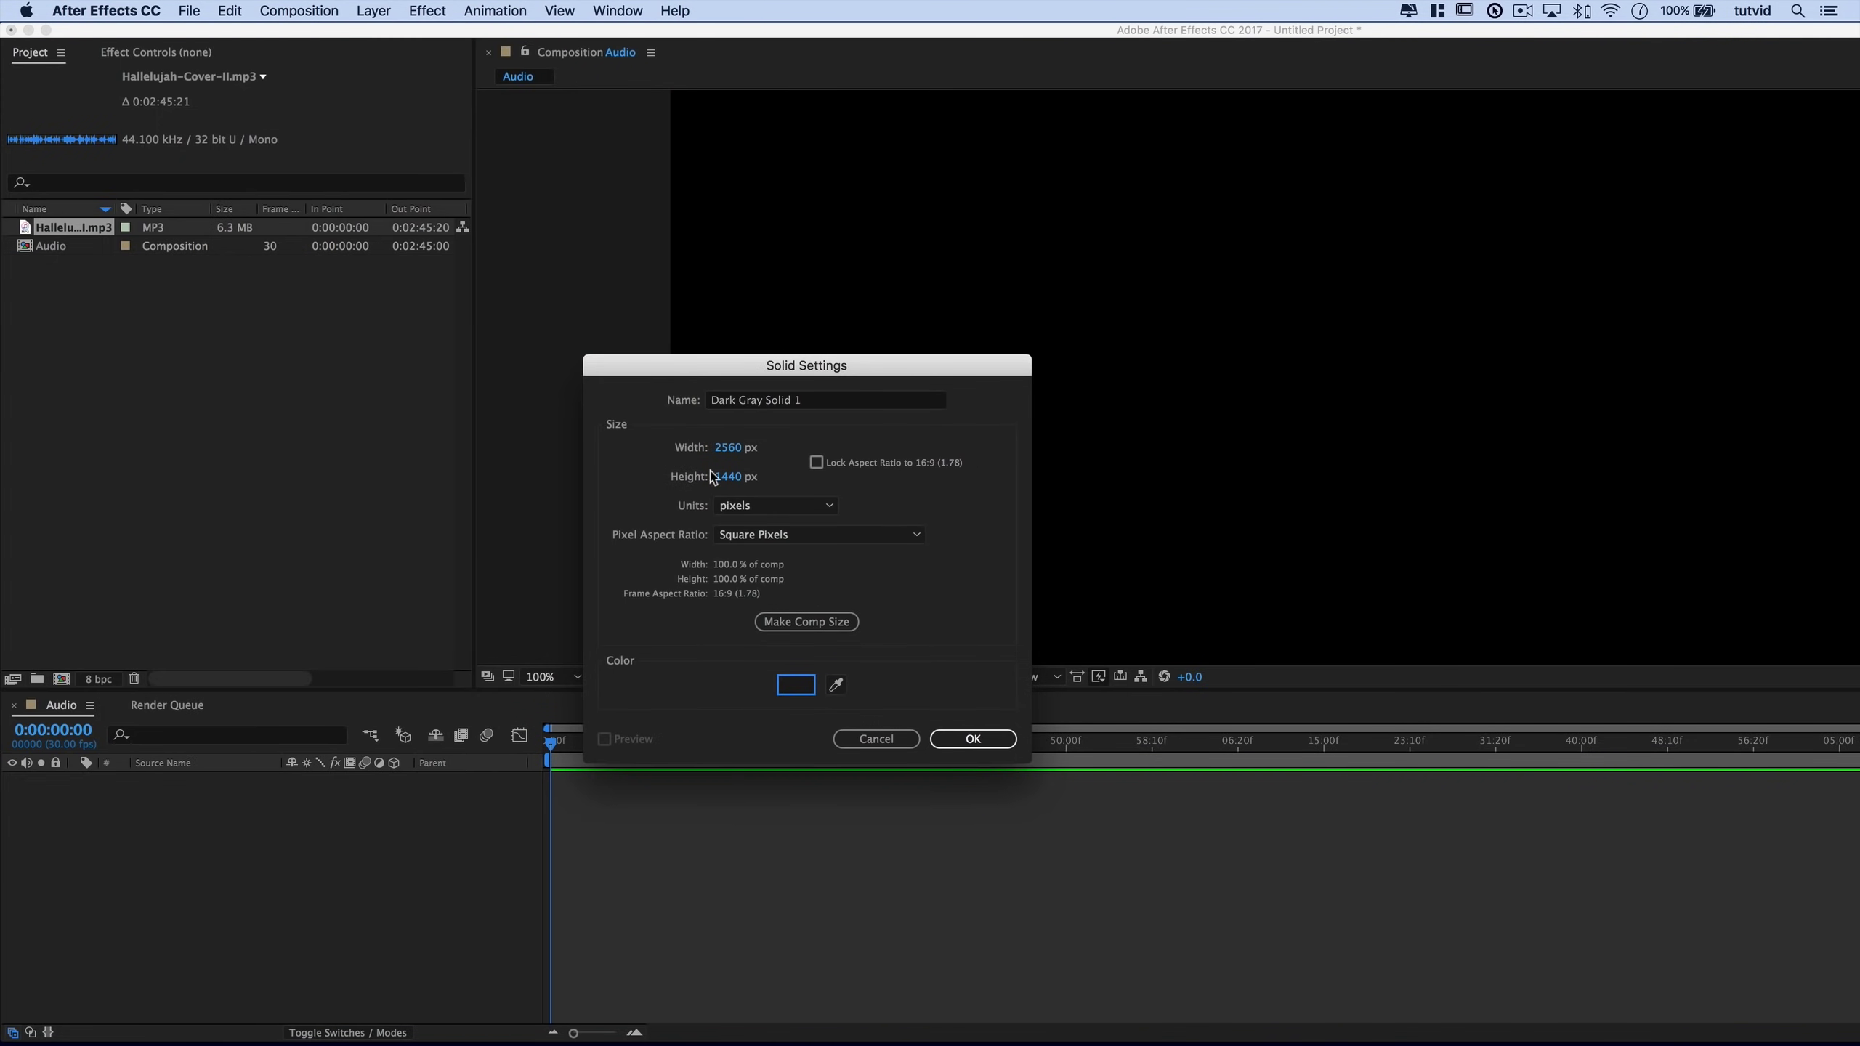
click(972, 739)
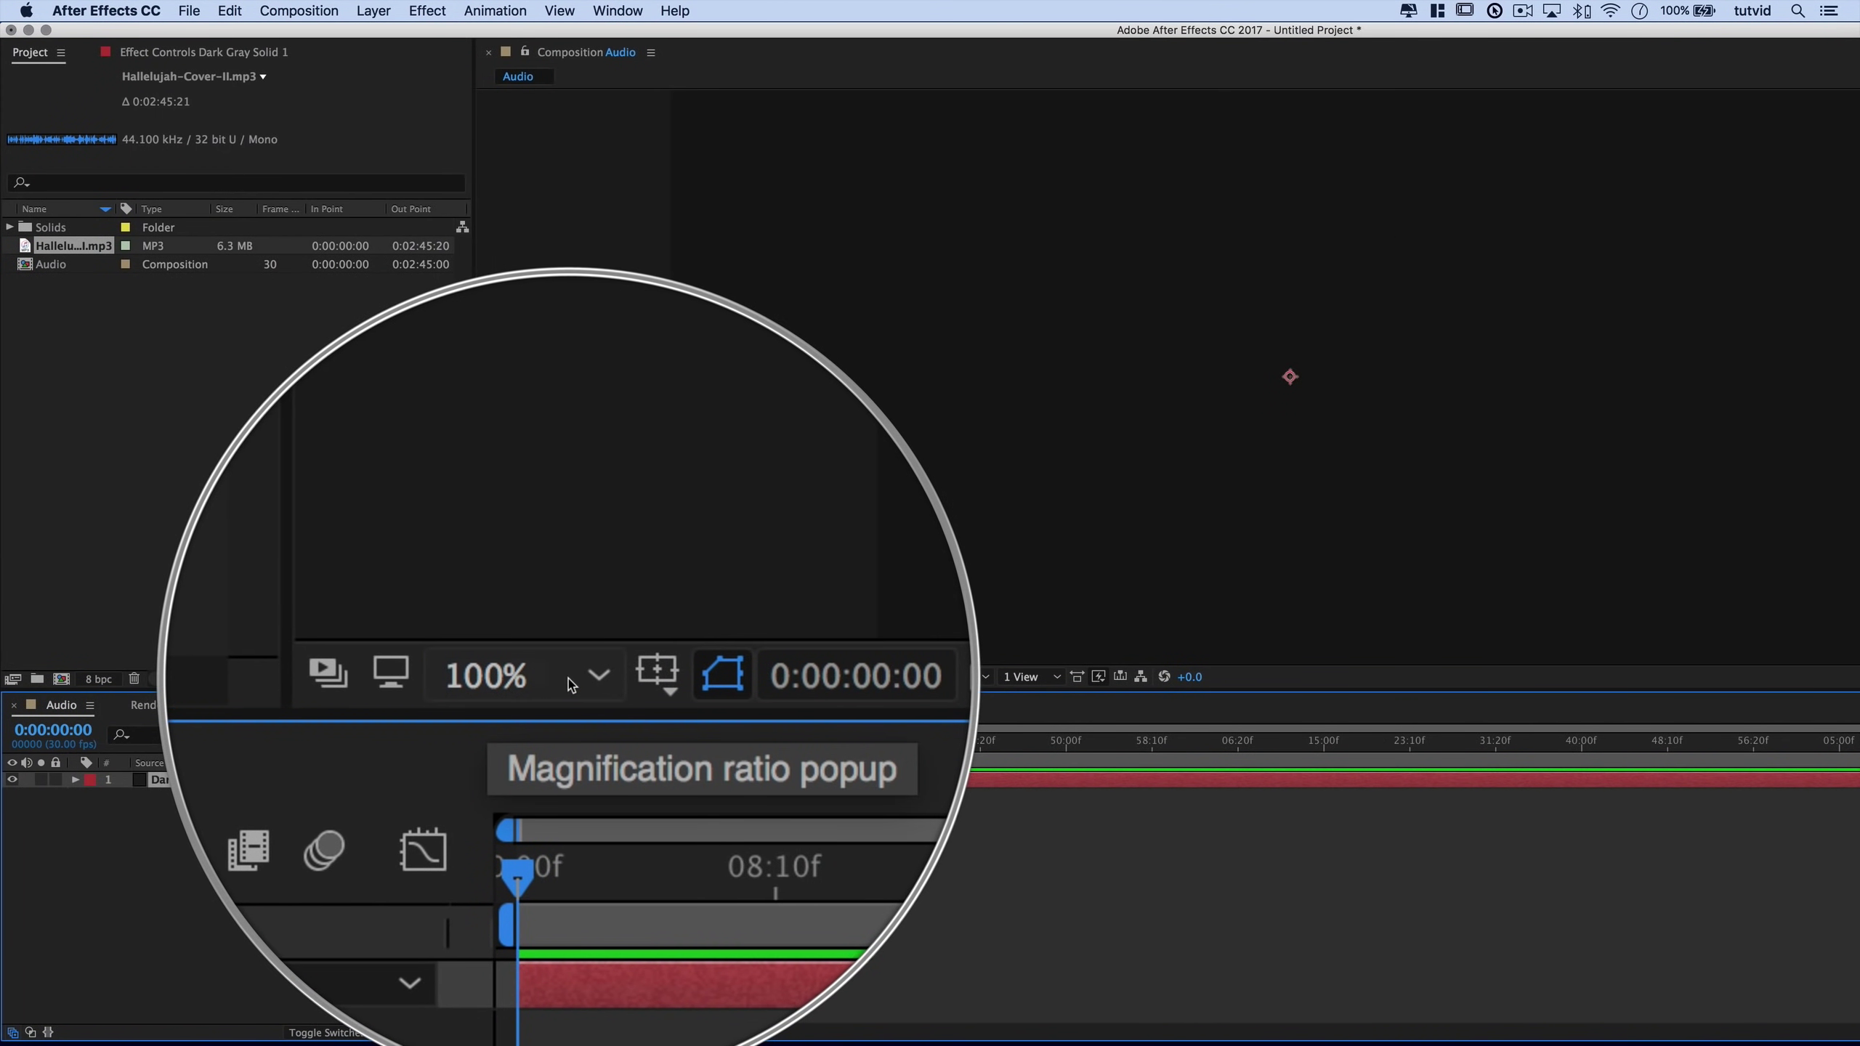
Fit the viewer to the composition and apply Generate > Audio Spectrum to the dark gray solid.
click(571, 678)
click(567, 705)
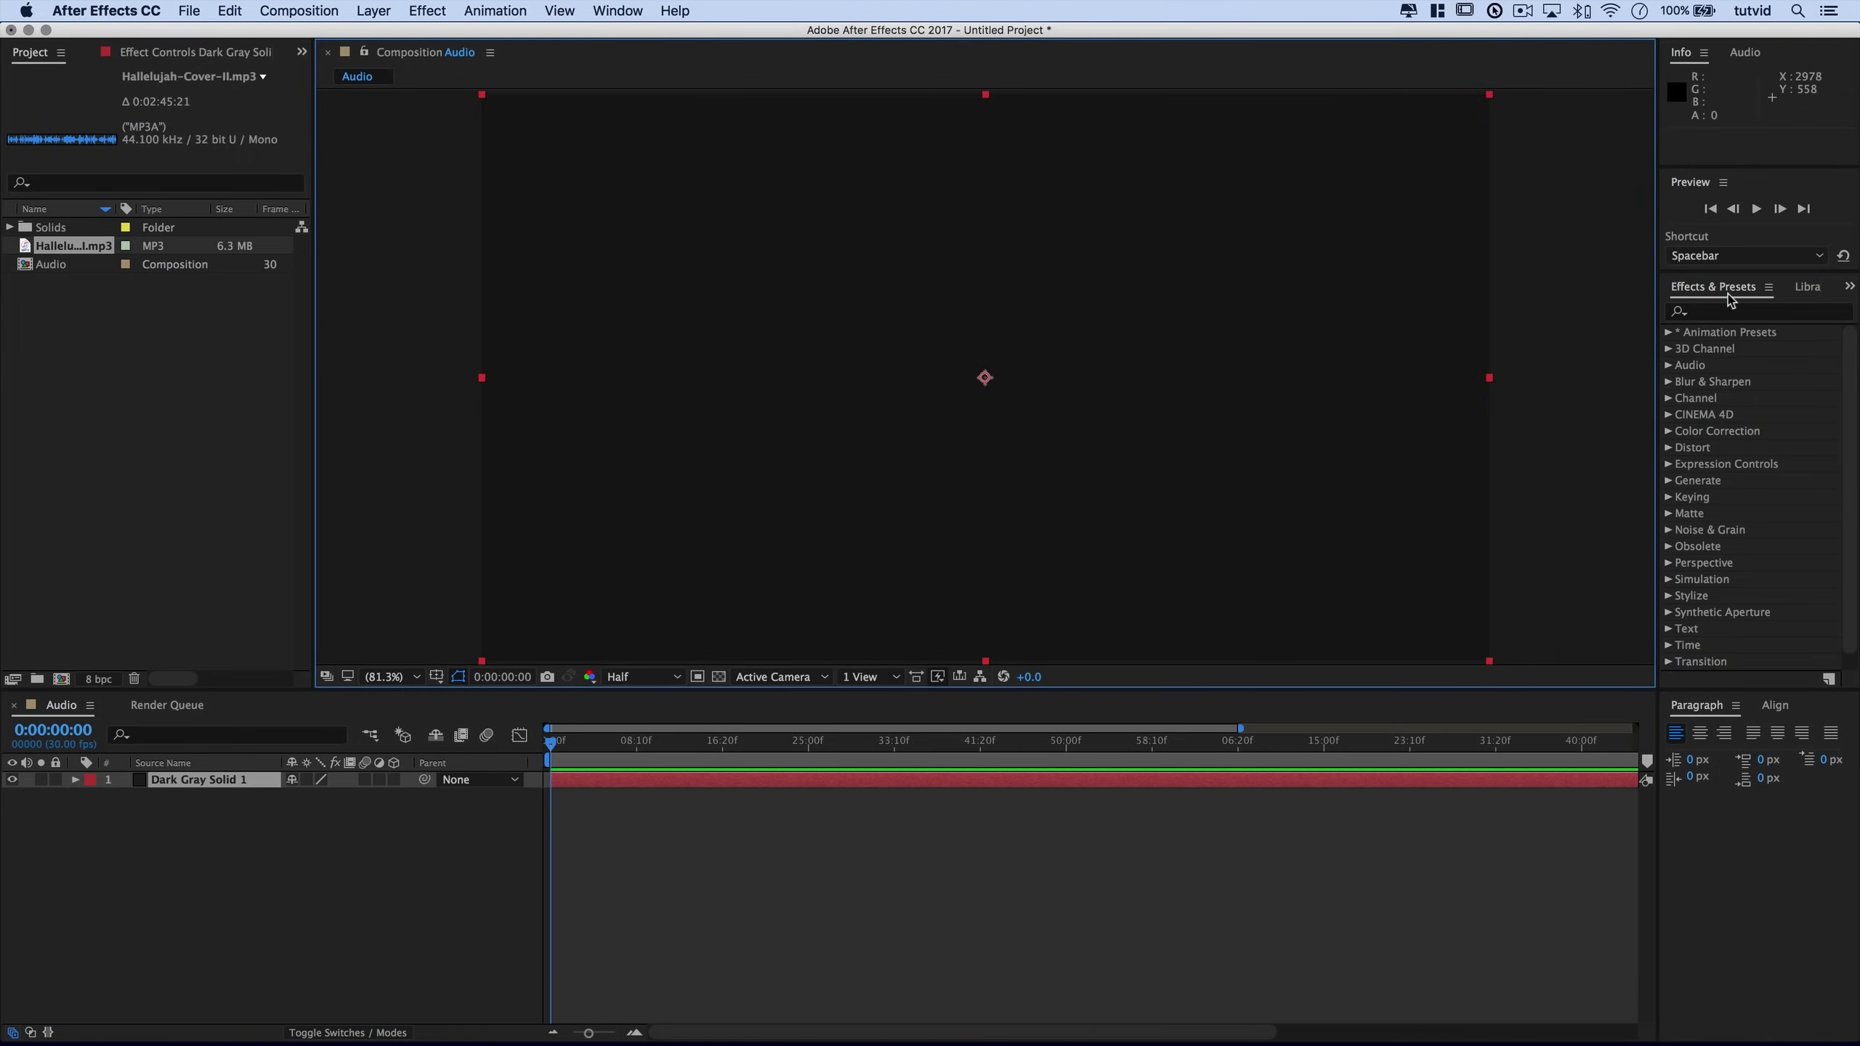
click(1673, 482)
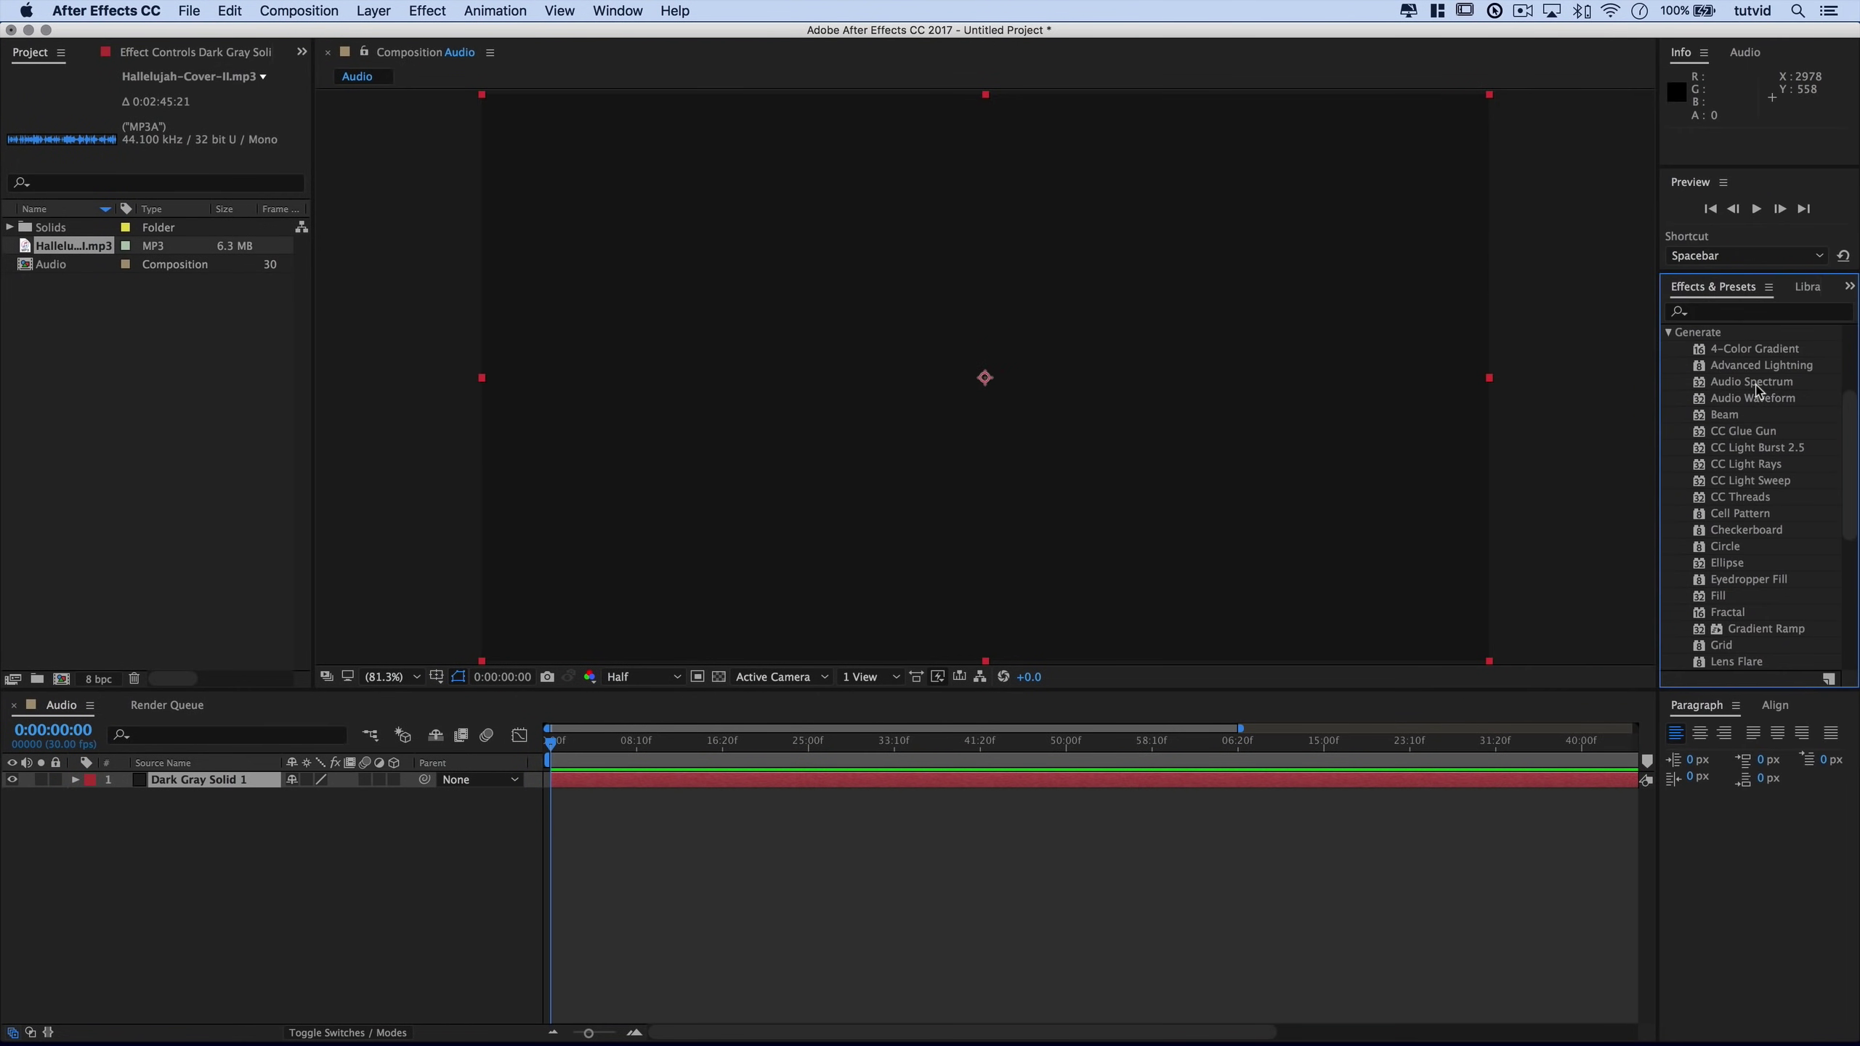
drag(1753, 388, 973, 397)
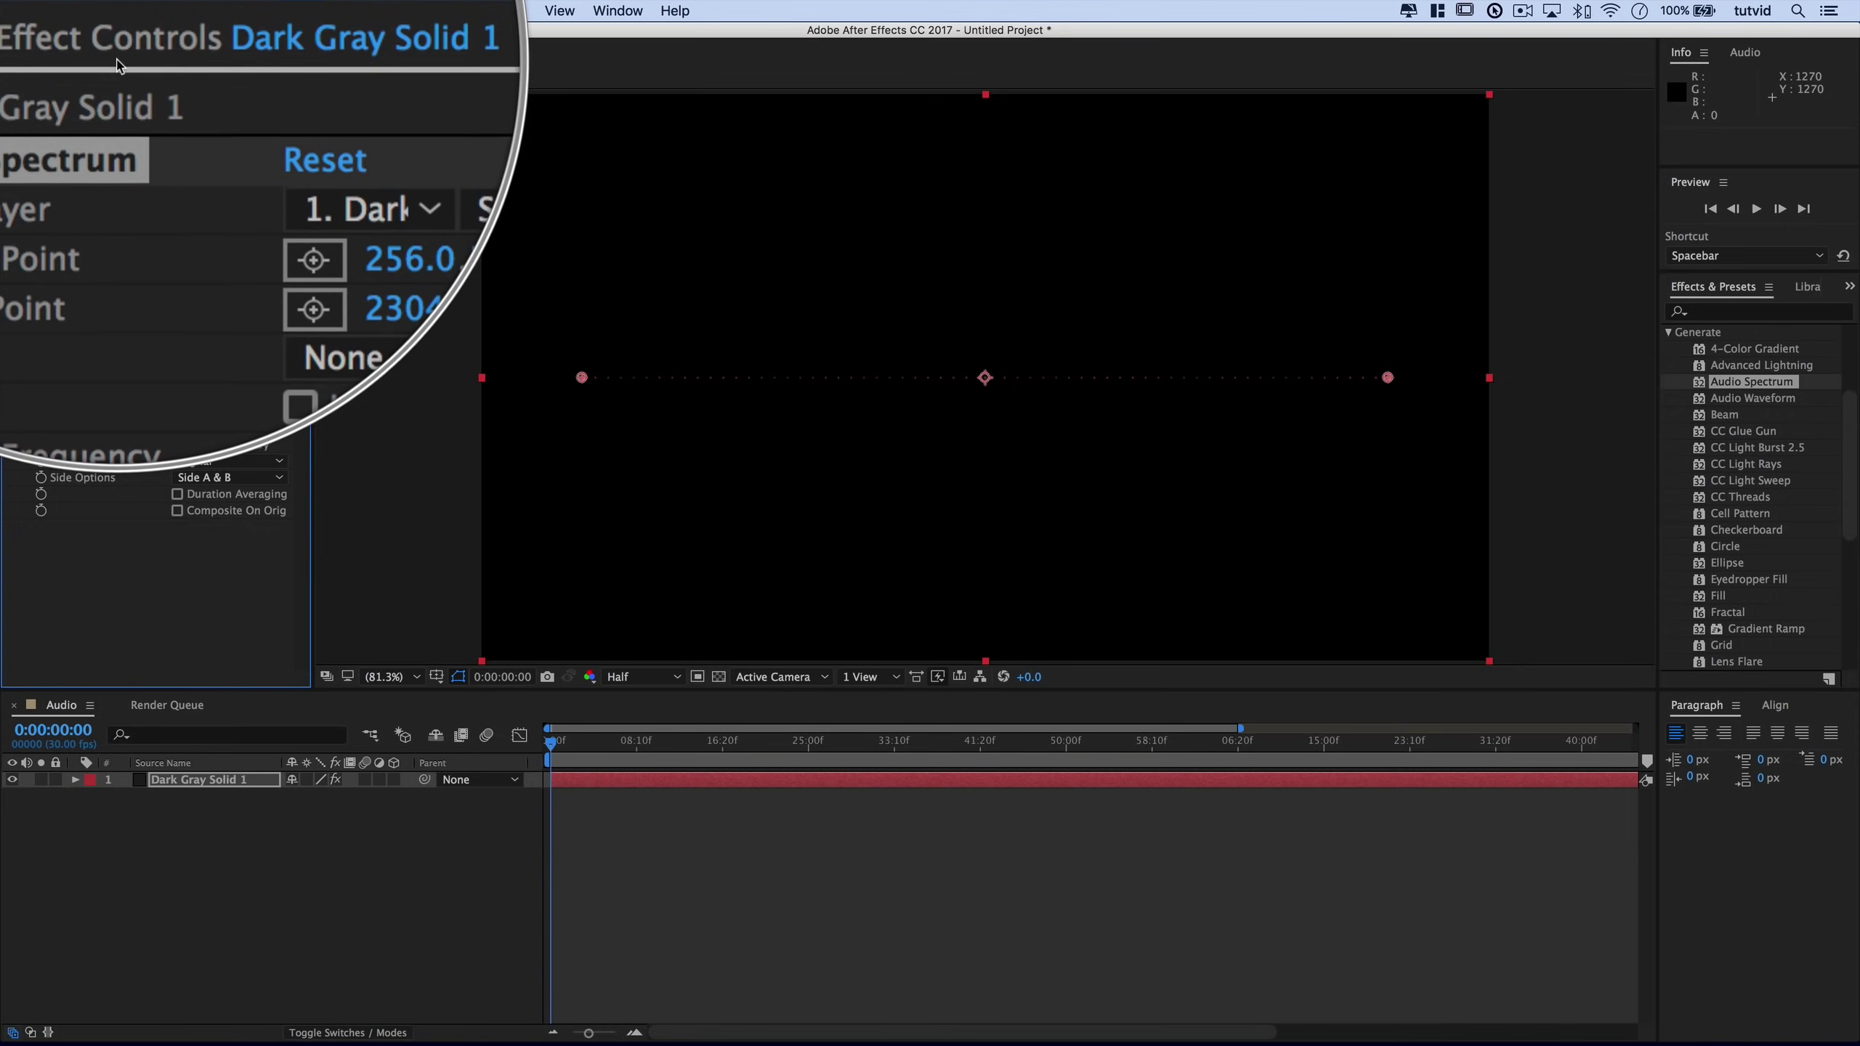
Add the Hallelujah MP3 to the timeline and enable Composite On Original on the solid's Audio Spectrum.
click(10, 59)
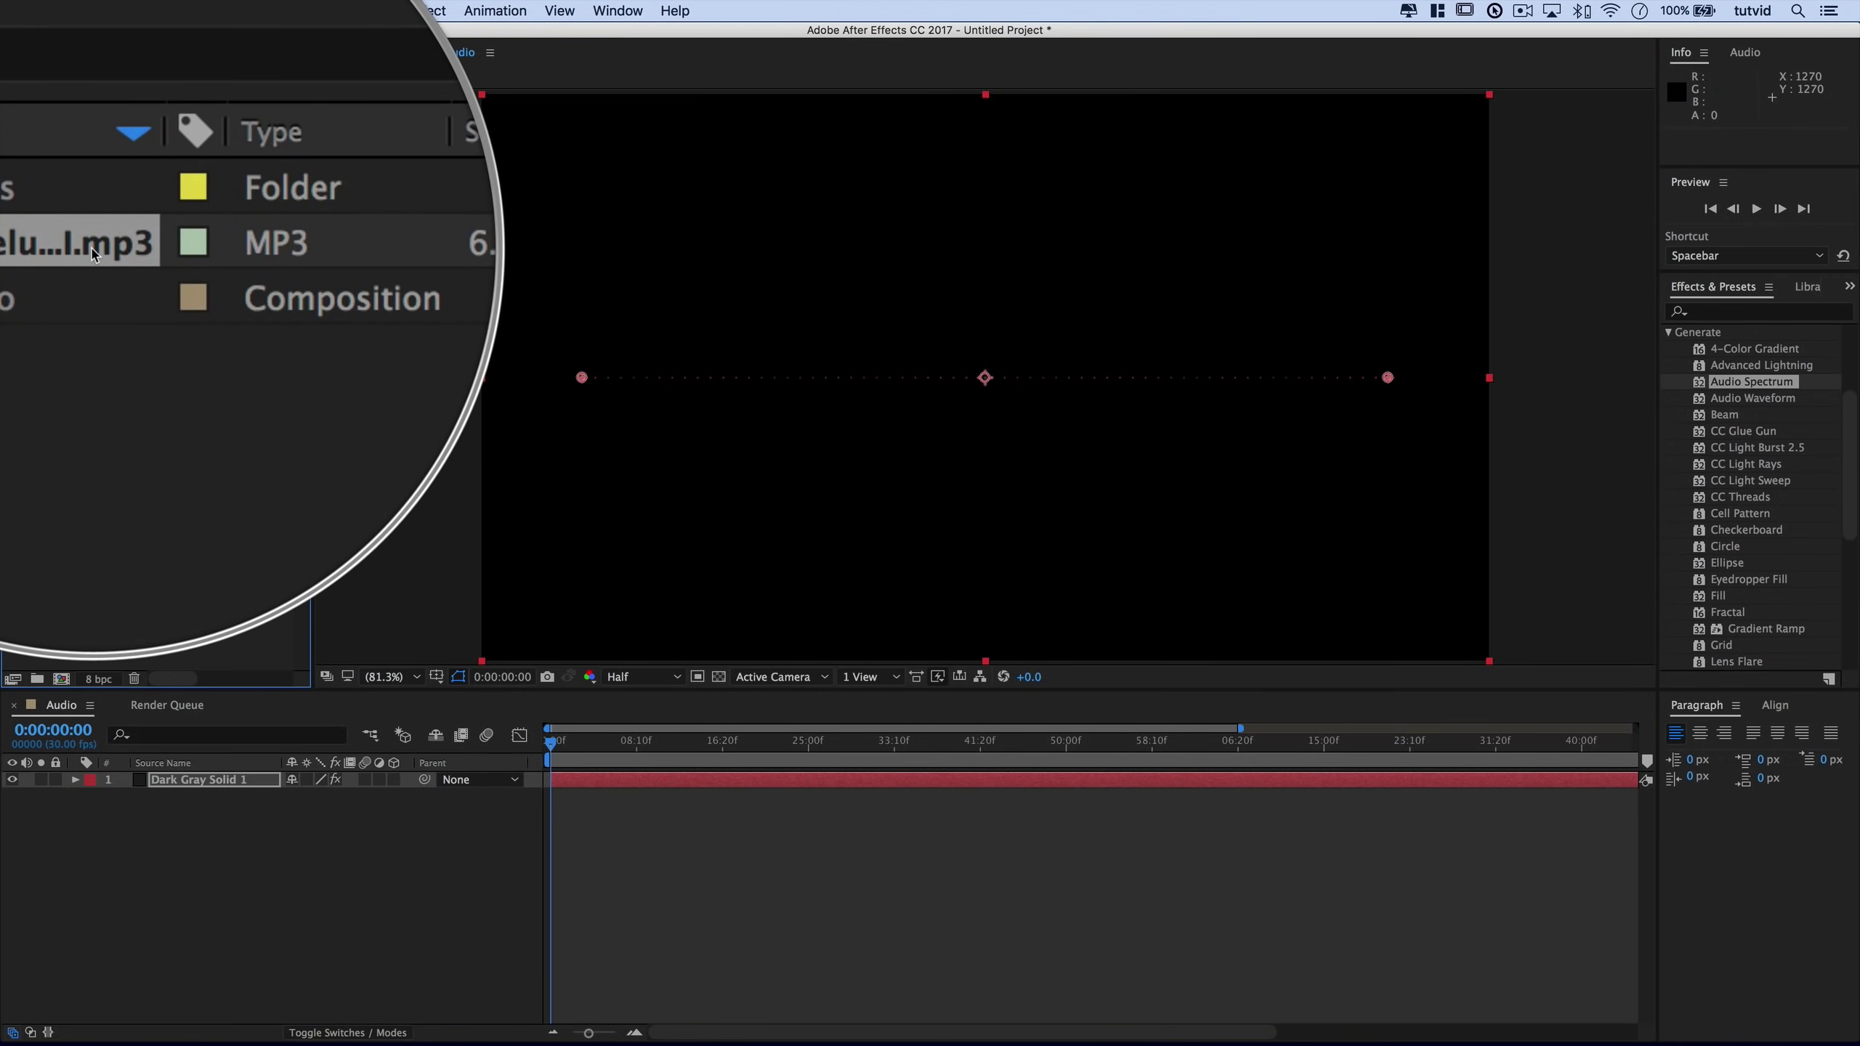
drag(324, 1013, 228, 777)
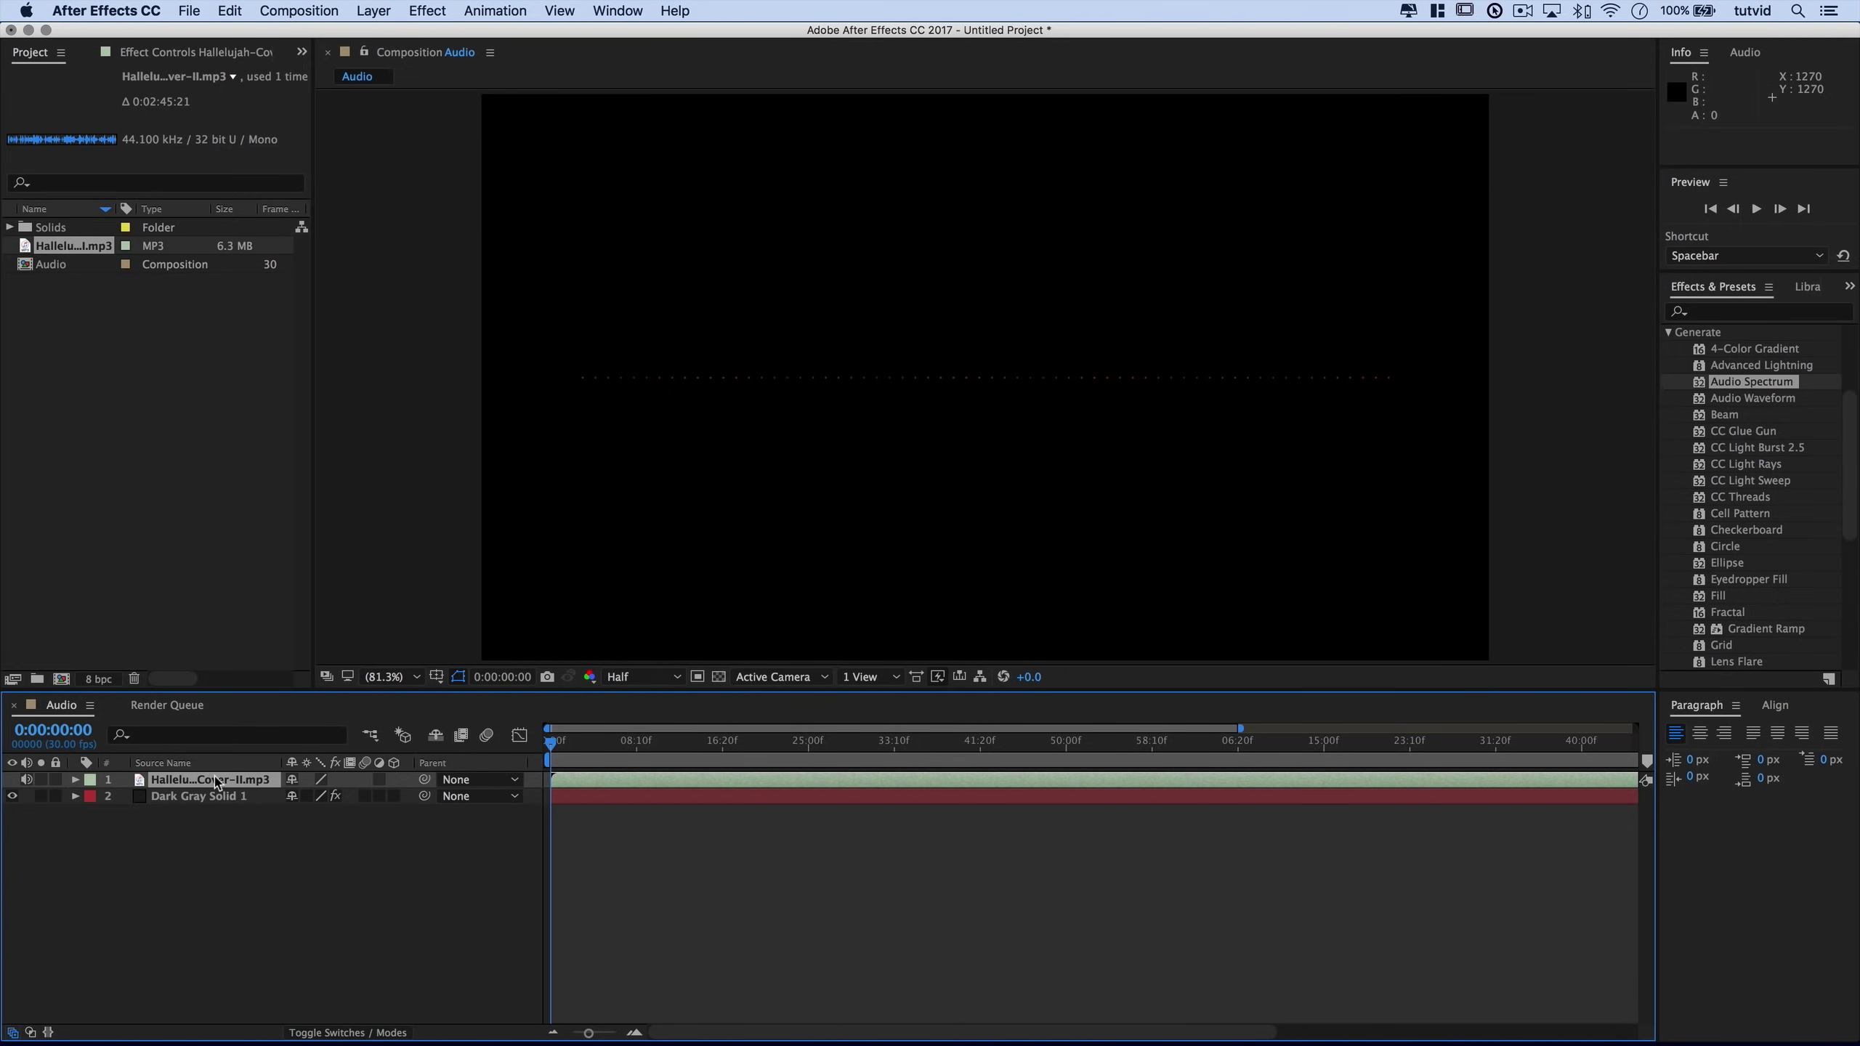
click(189, 797)
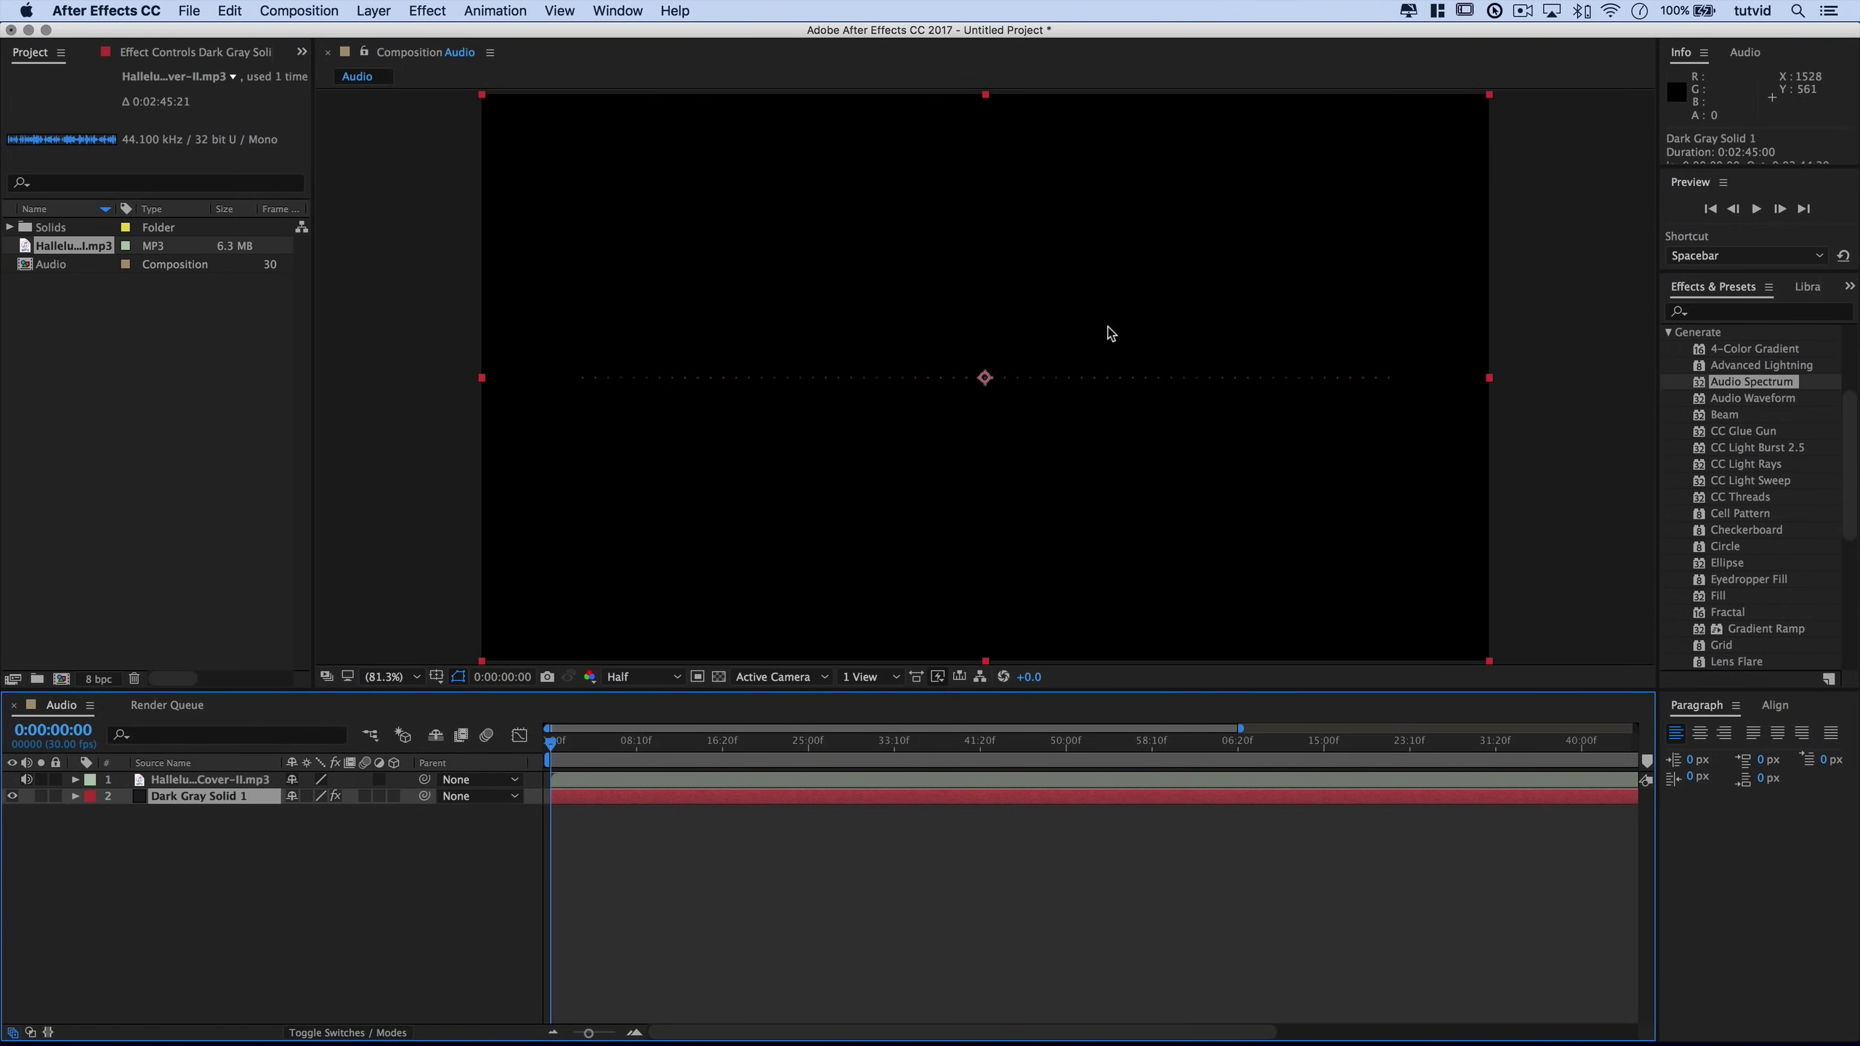
click(989, 382)
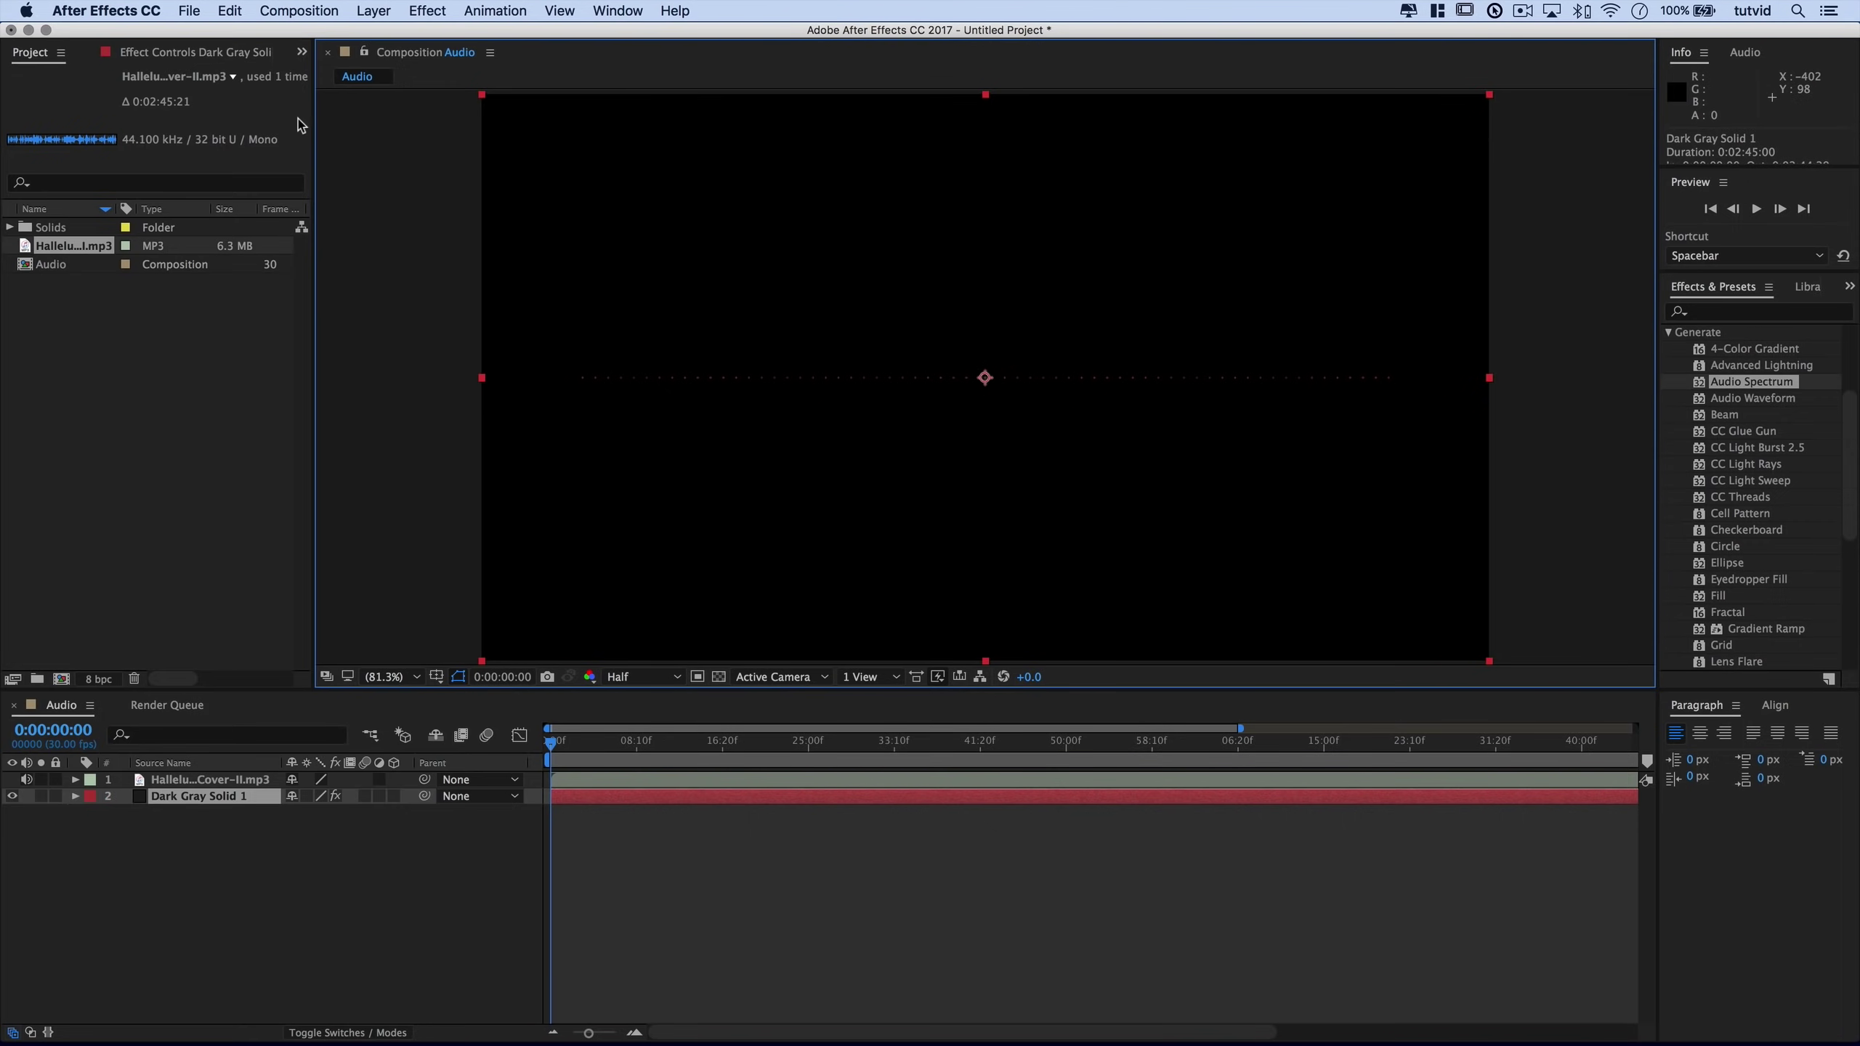
click(165, 59)
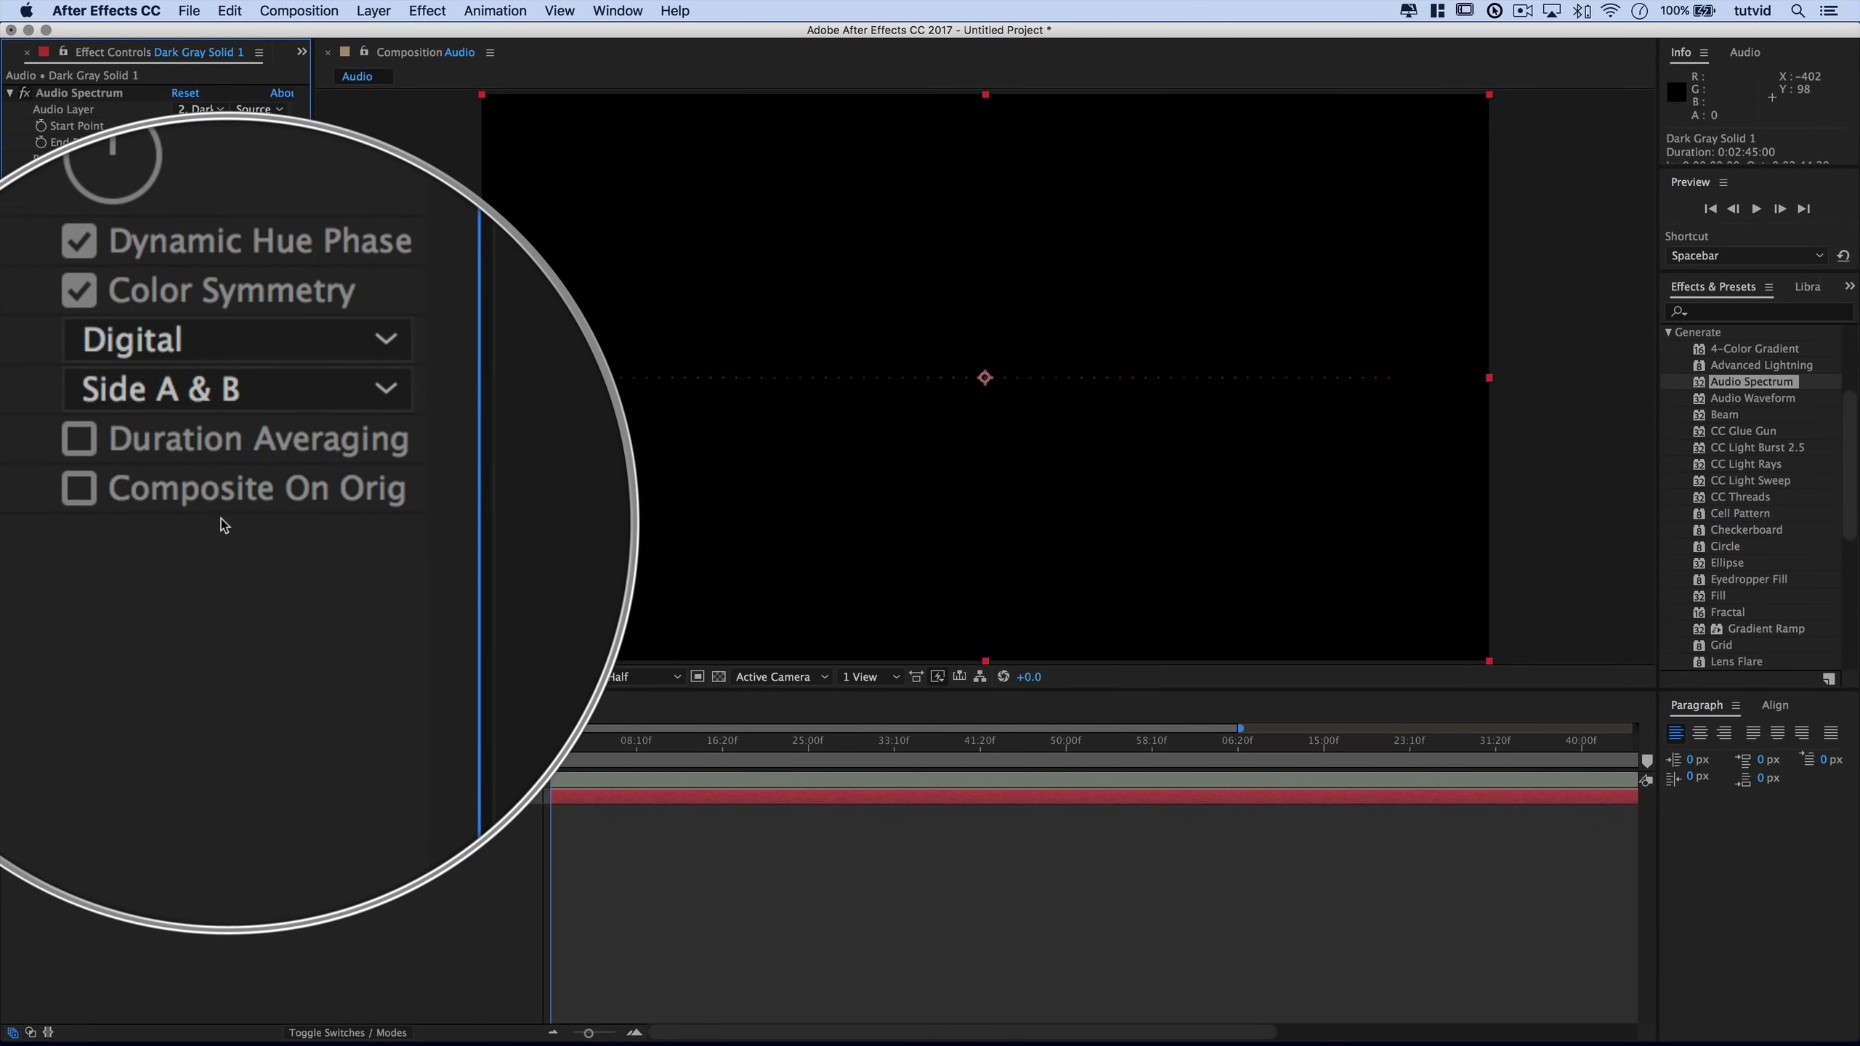
drag(313, 500, 341, 504)
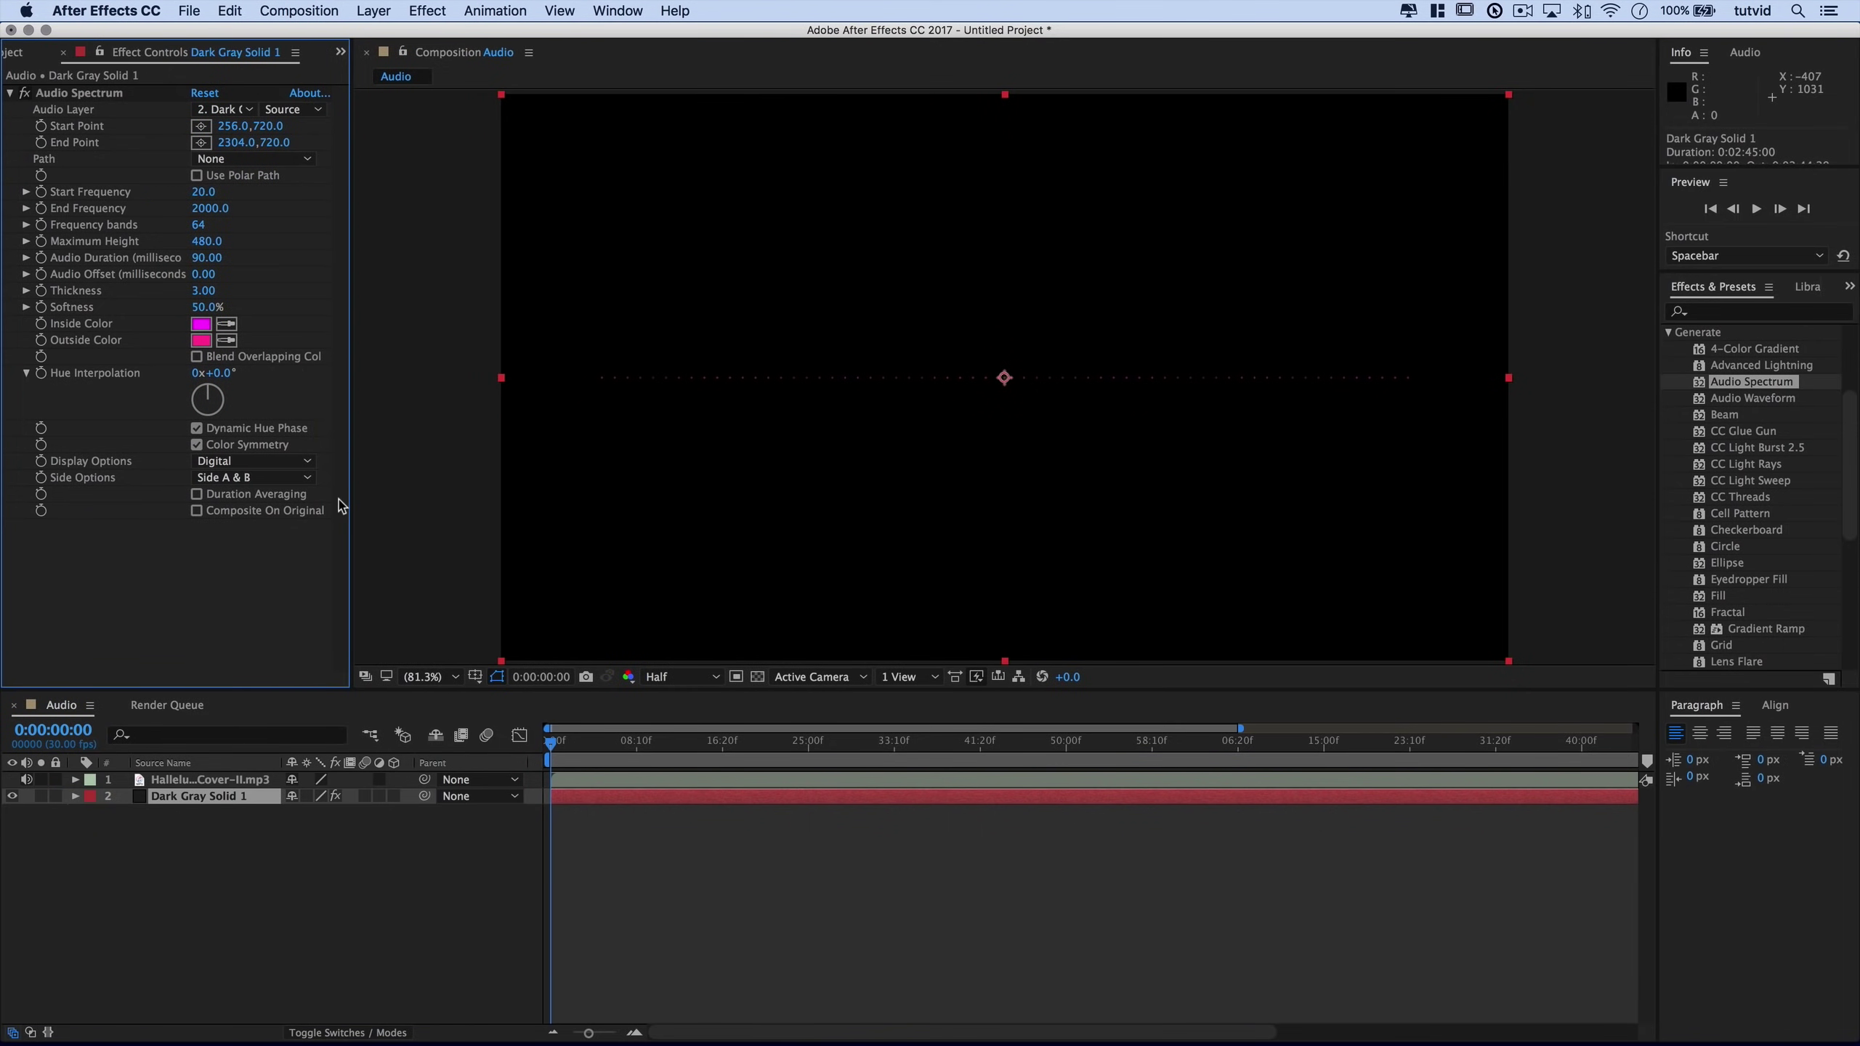
click(198, 511)
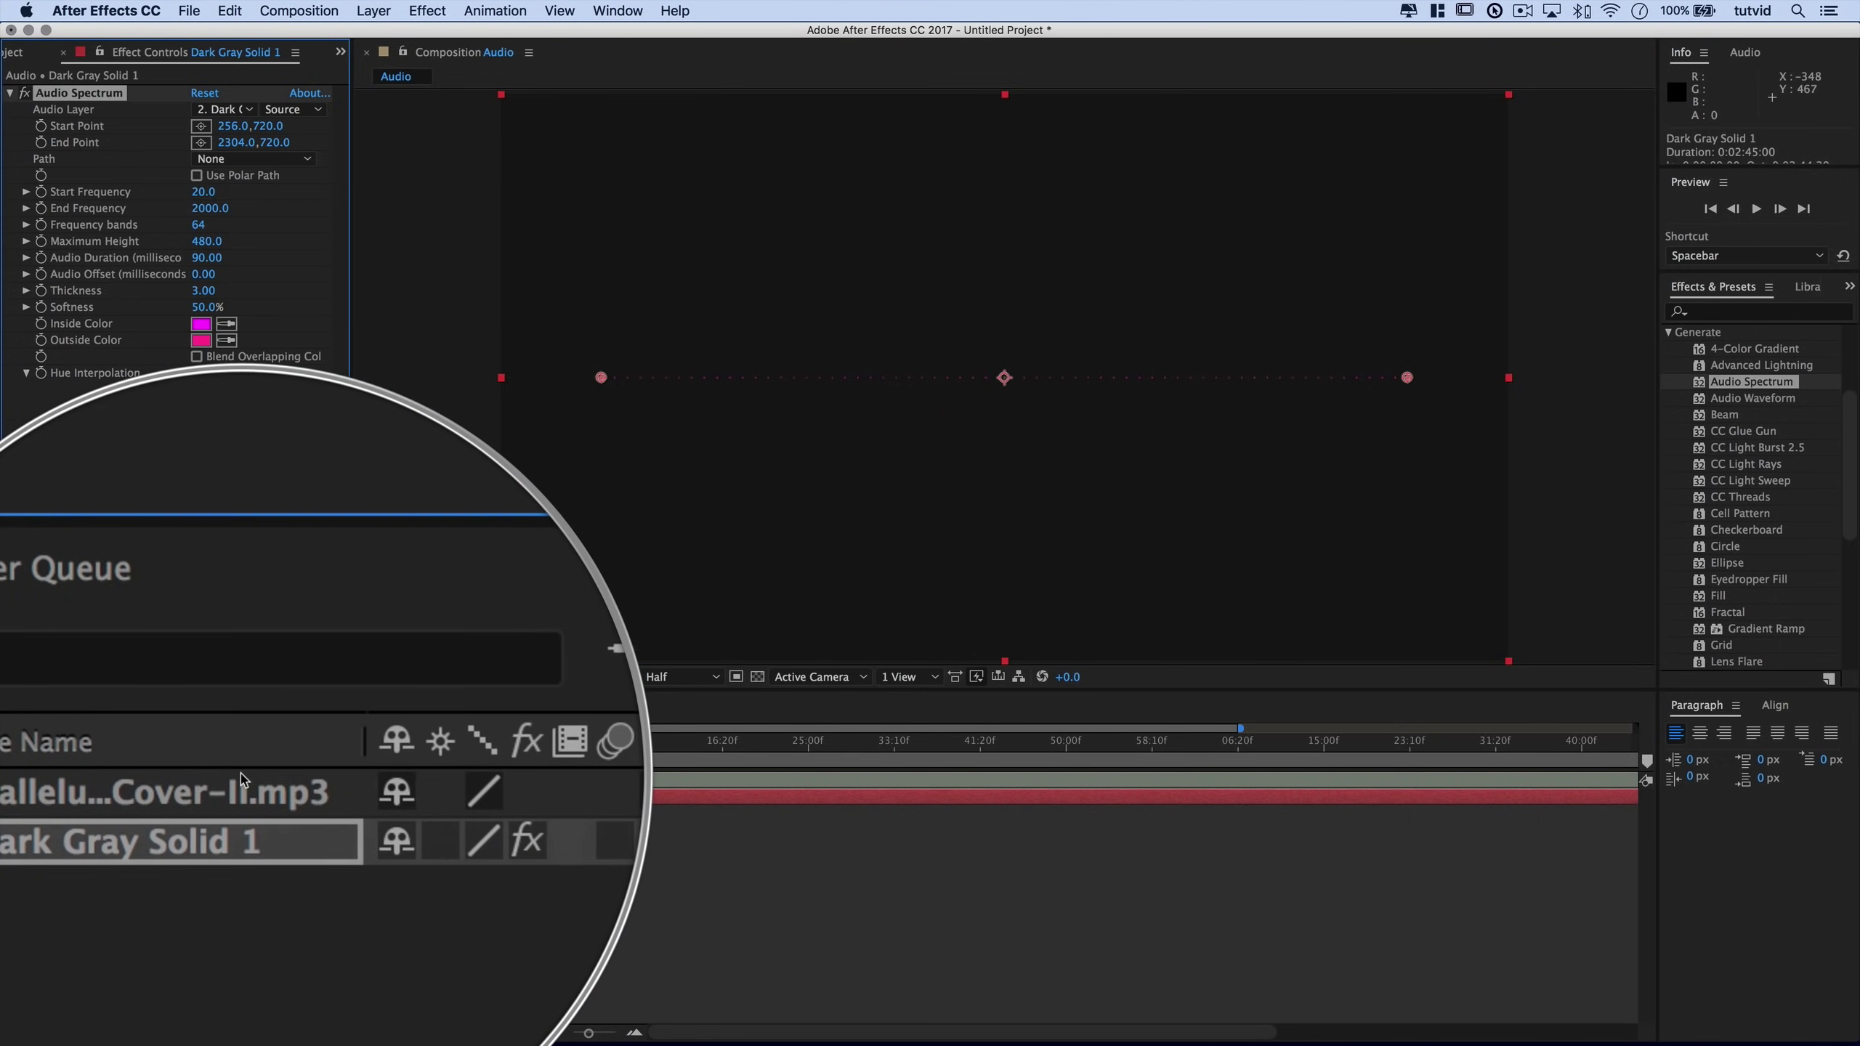
Set the Hallelujah MP3 as Audio Layer, with Inside Color FF0079 and Outside Color FF00EA.
click(223, 109)
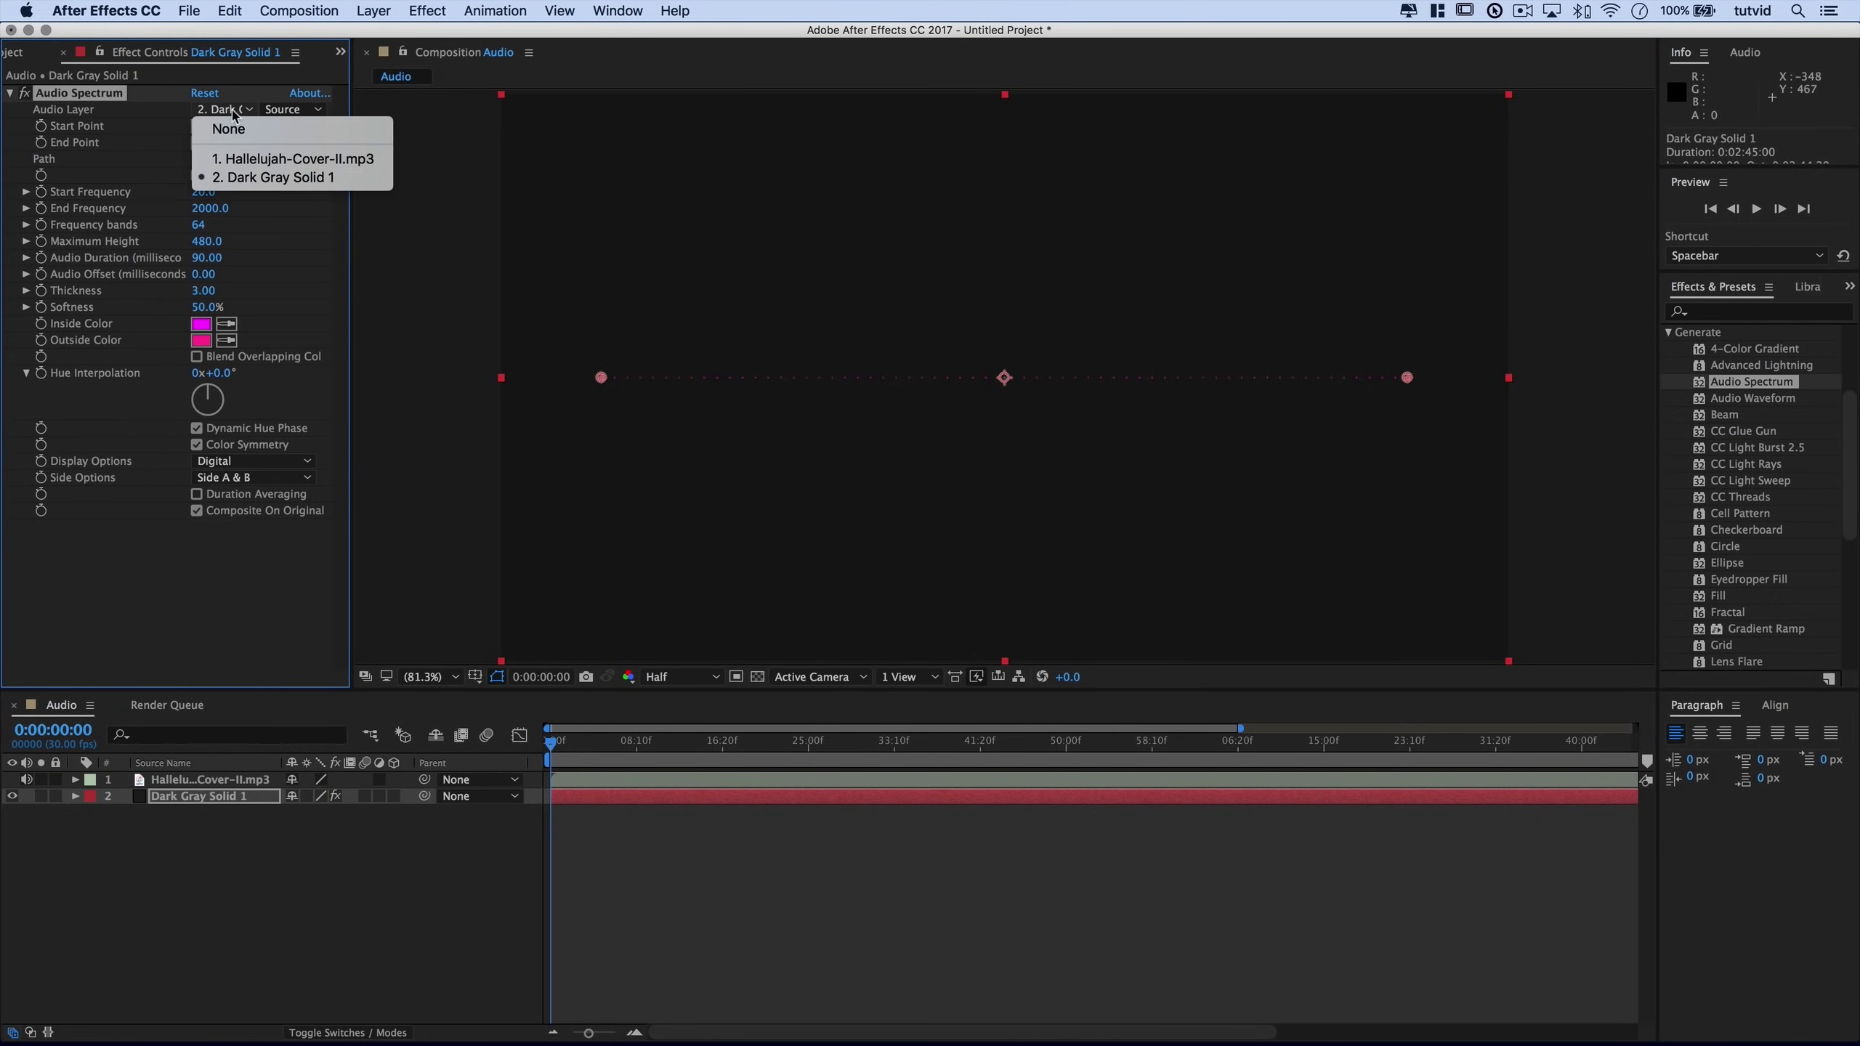
click(292, 160)
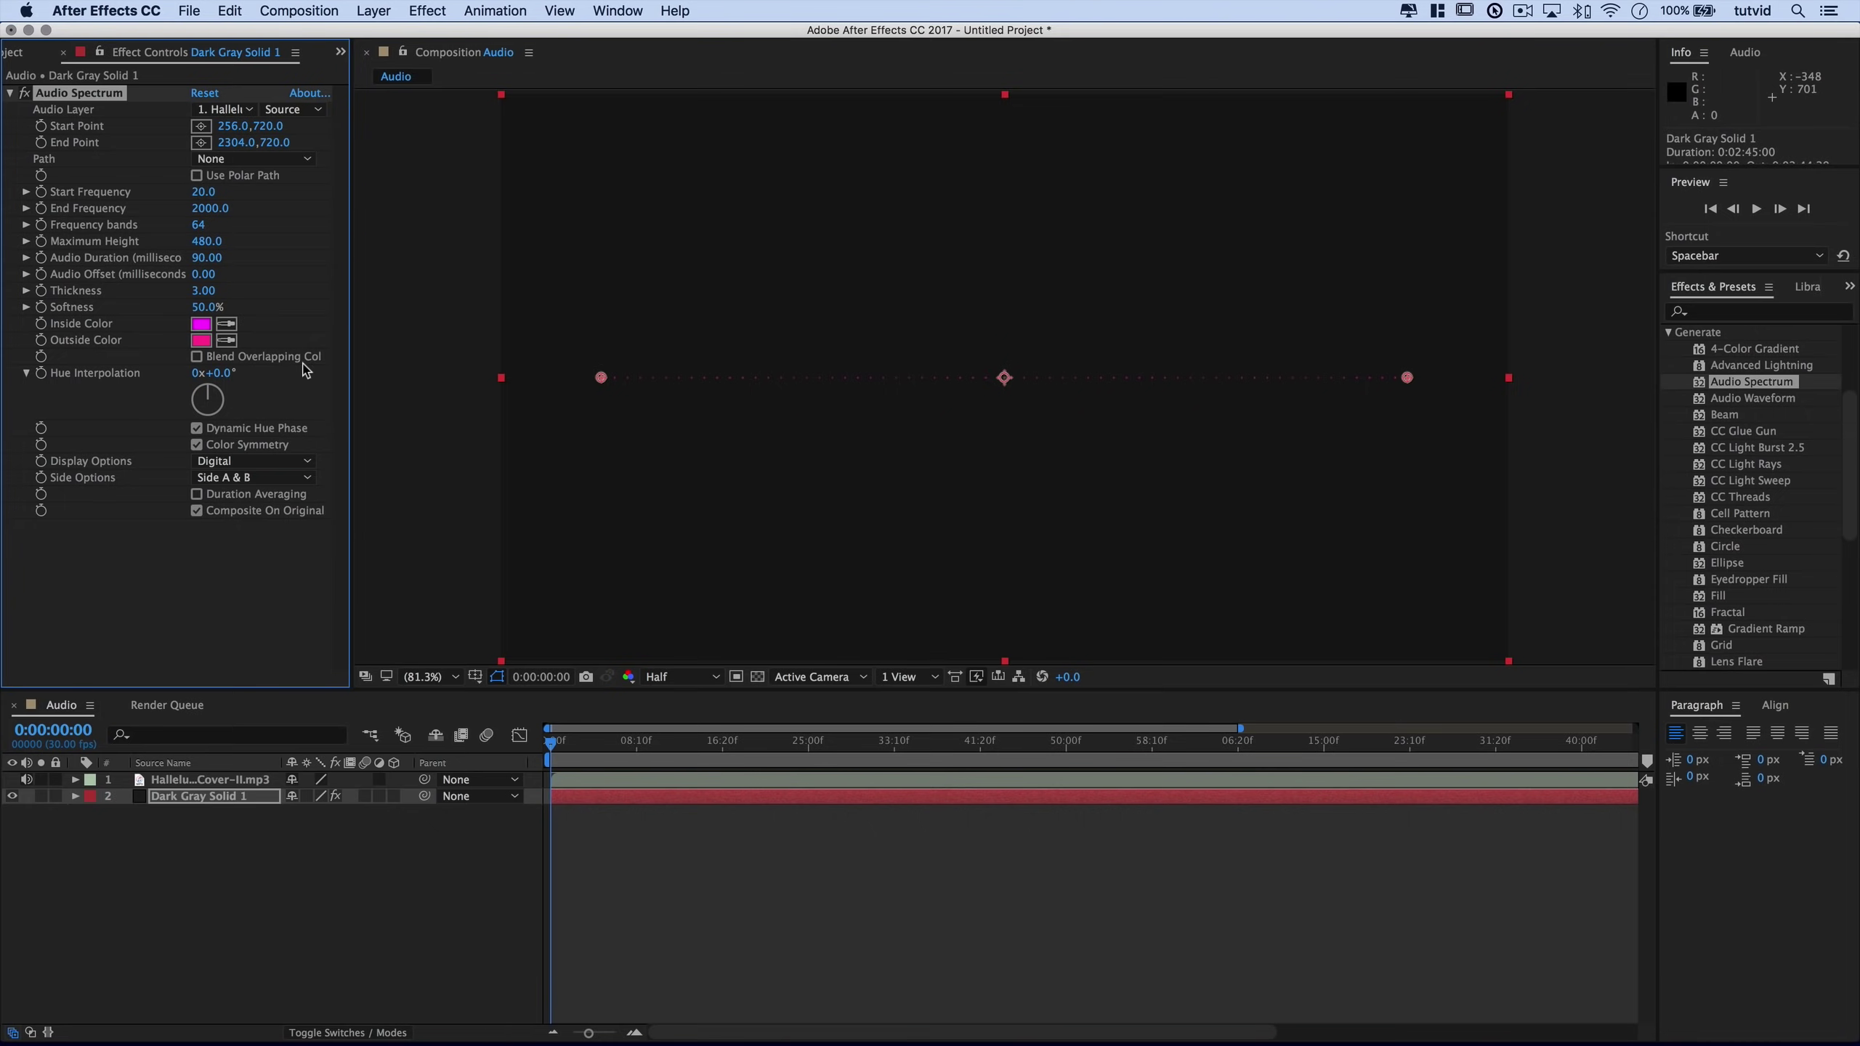
click(200, 324)
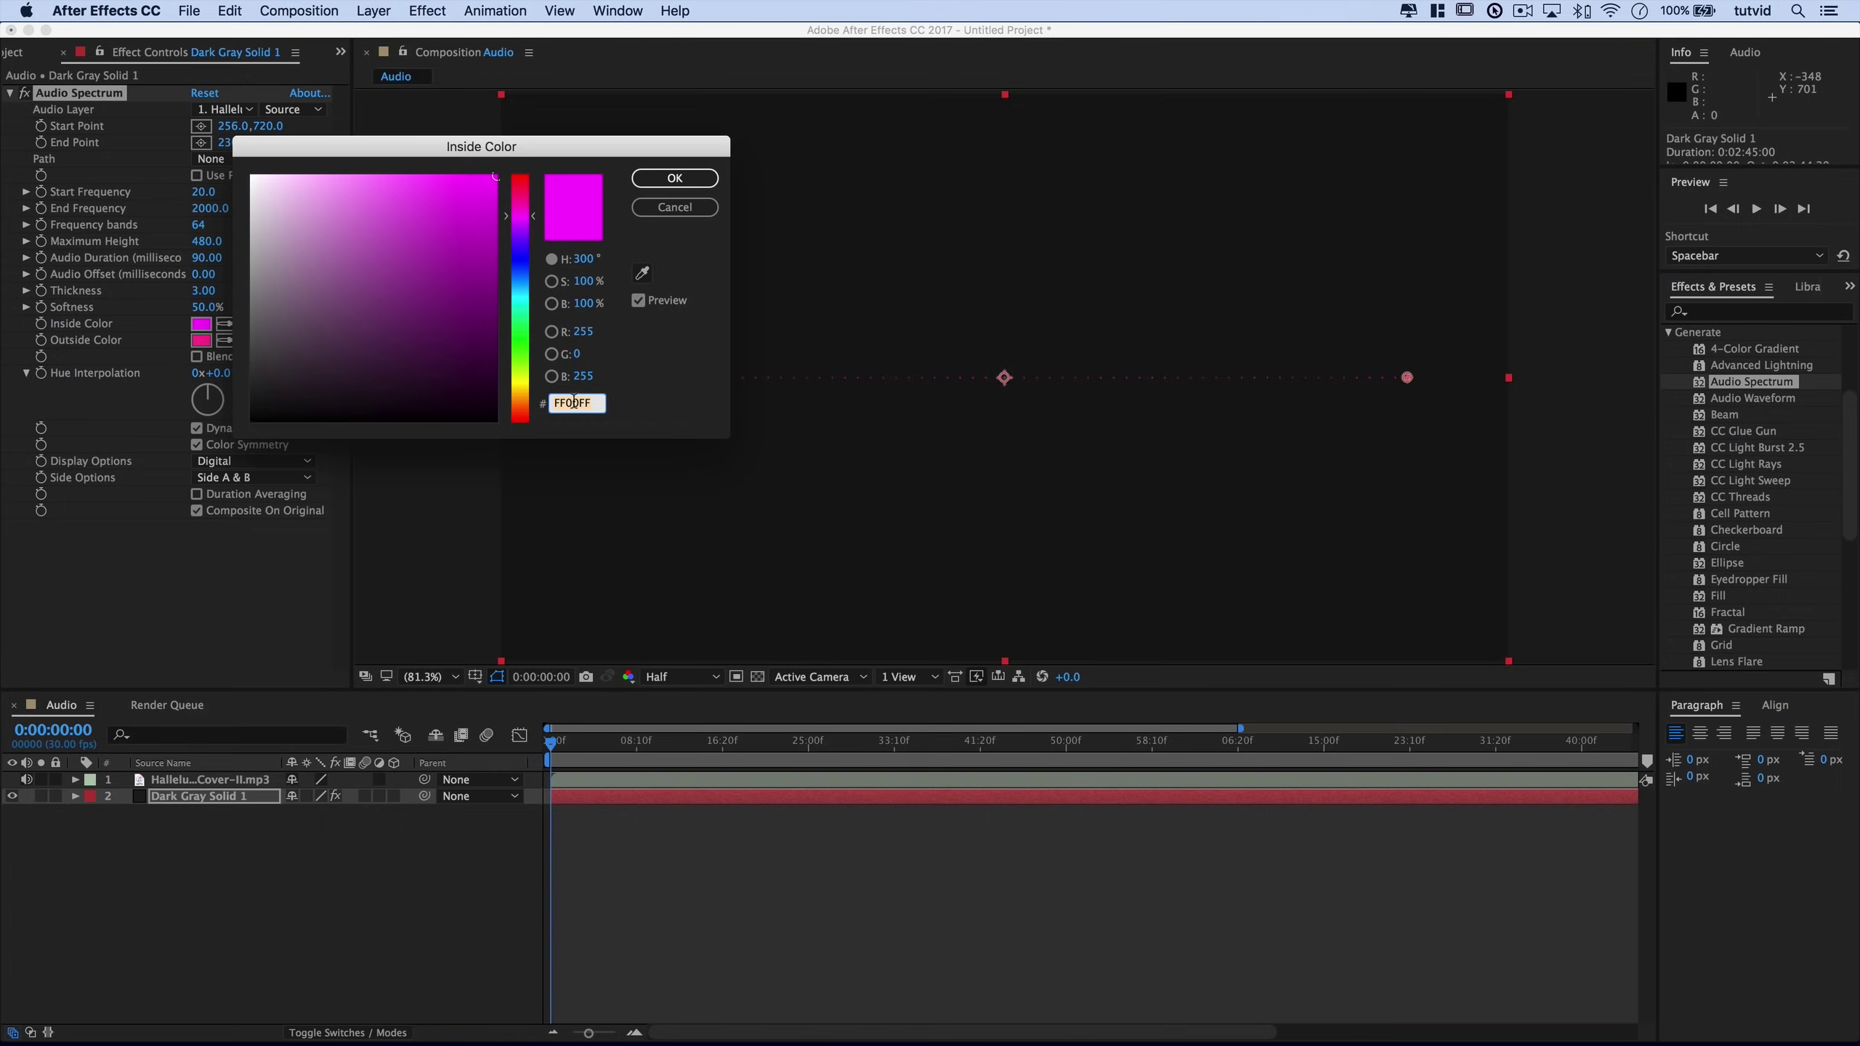
text(FF00)
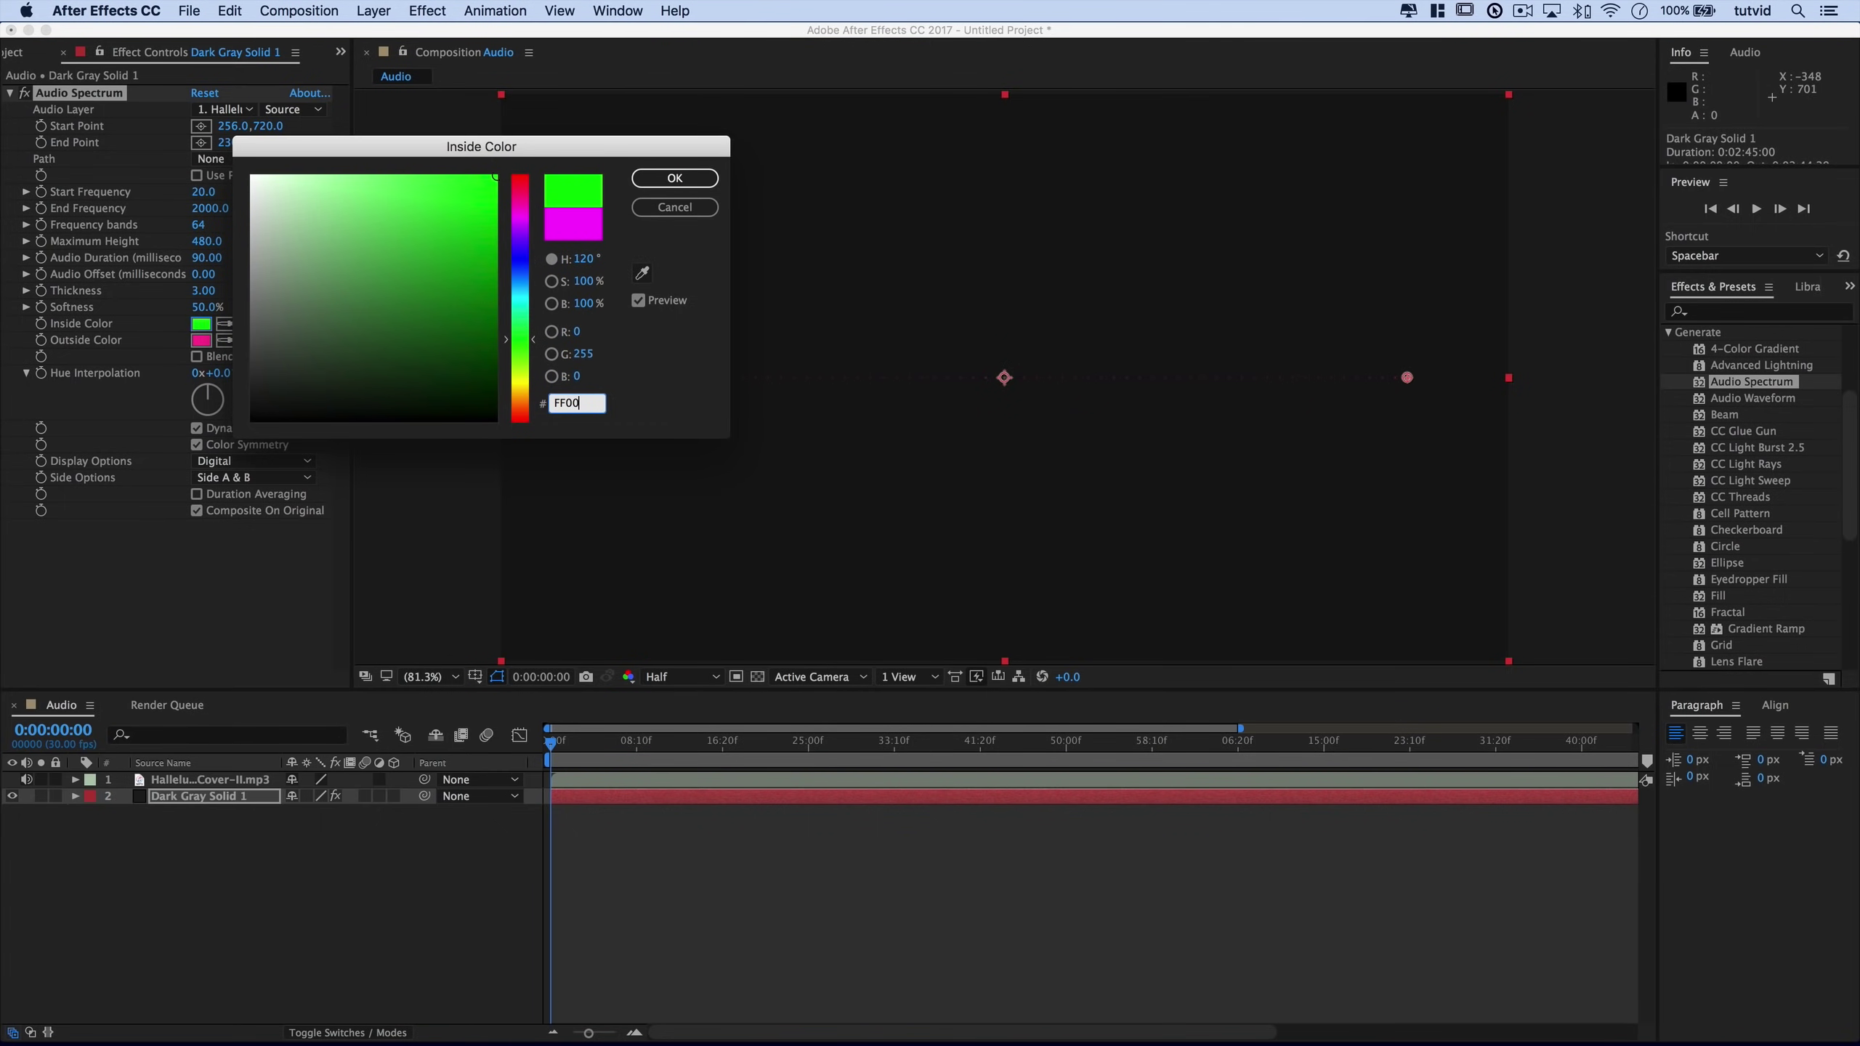
text(79)
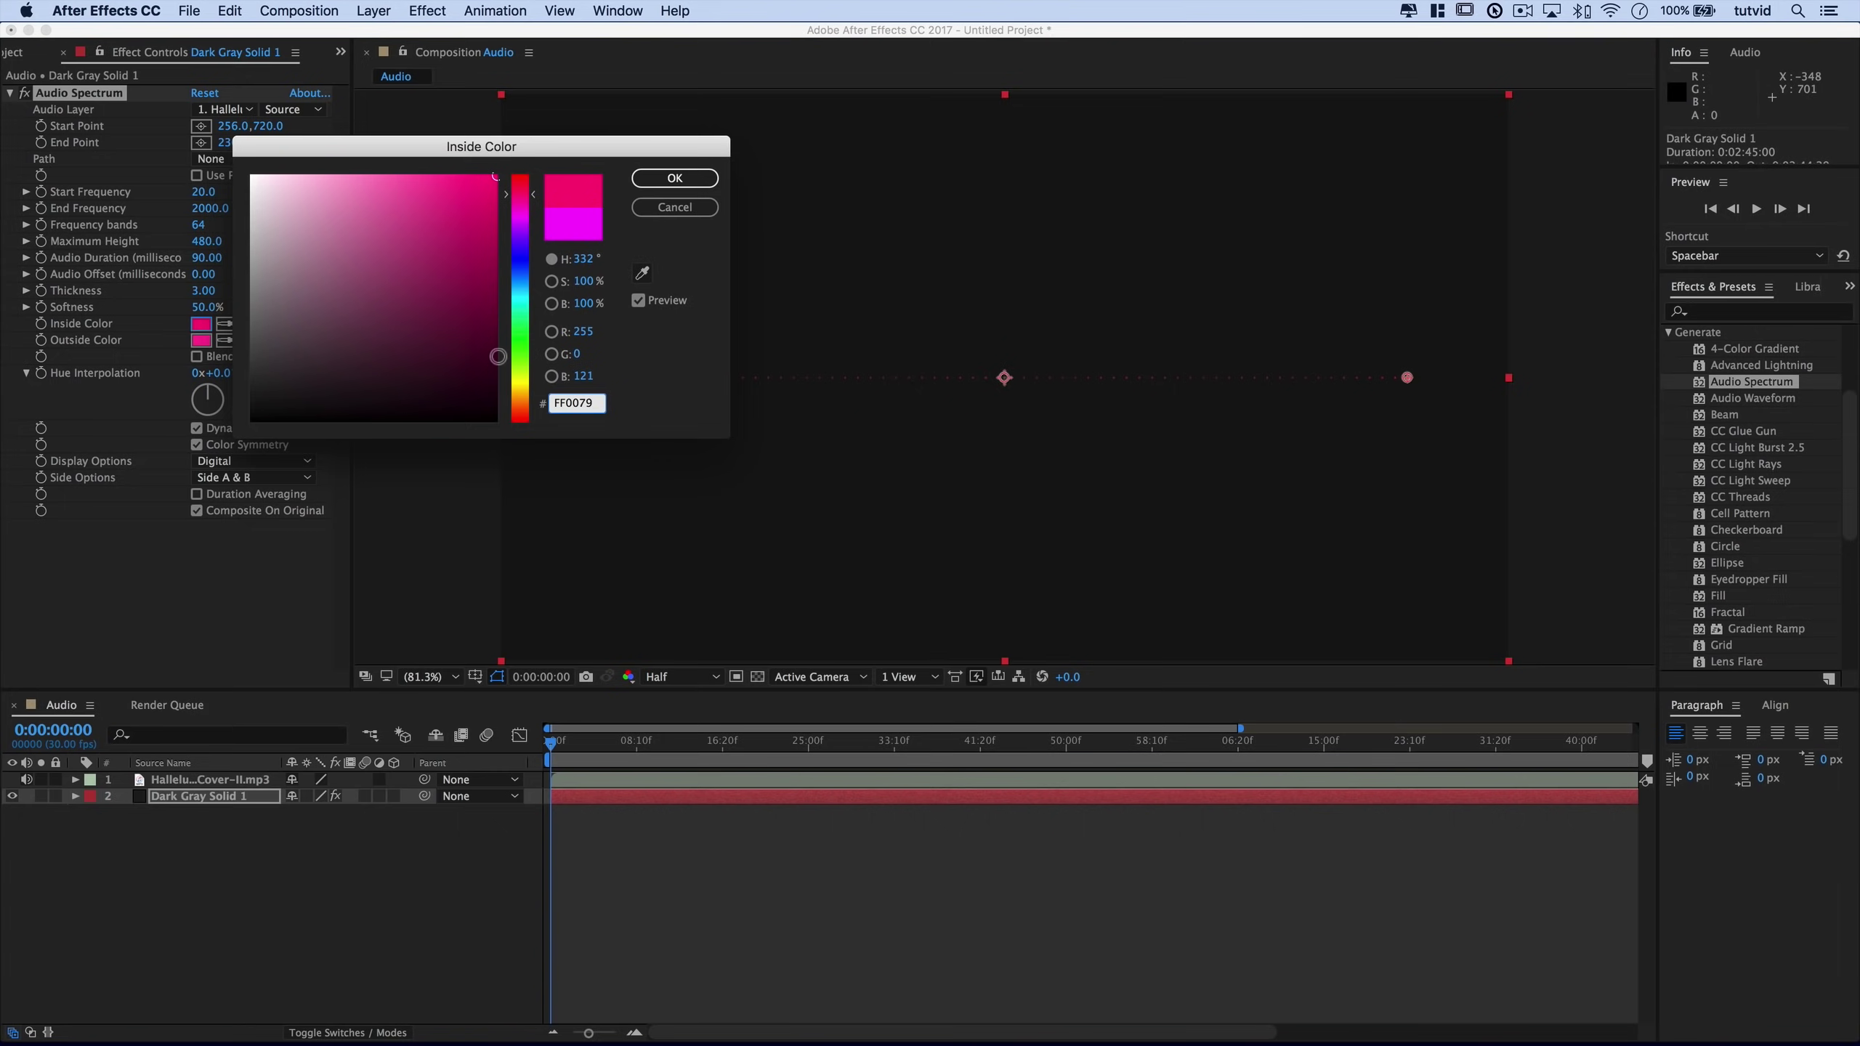
click(673, 179)
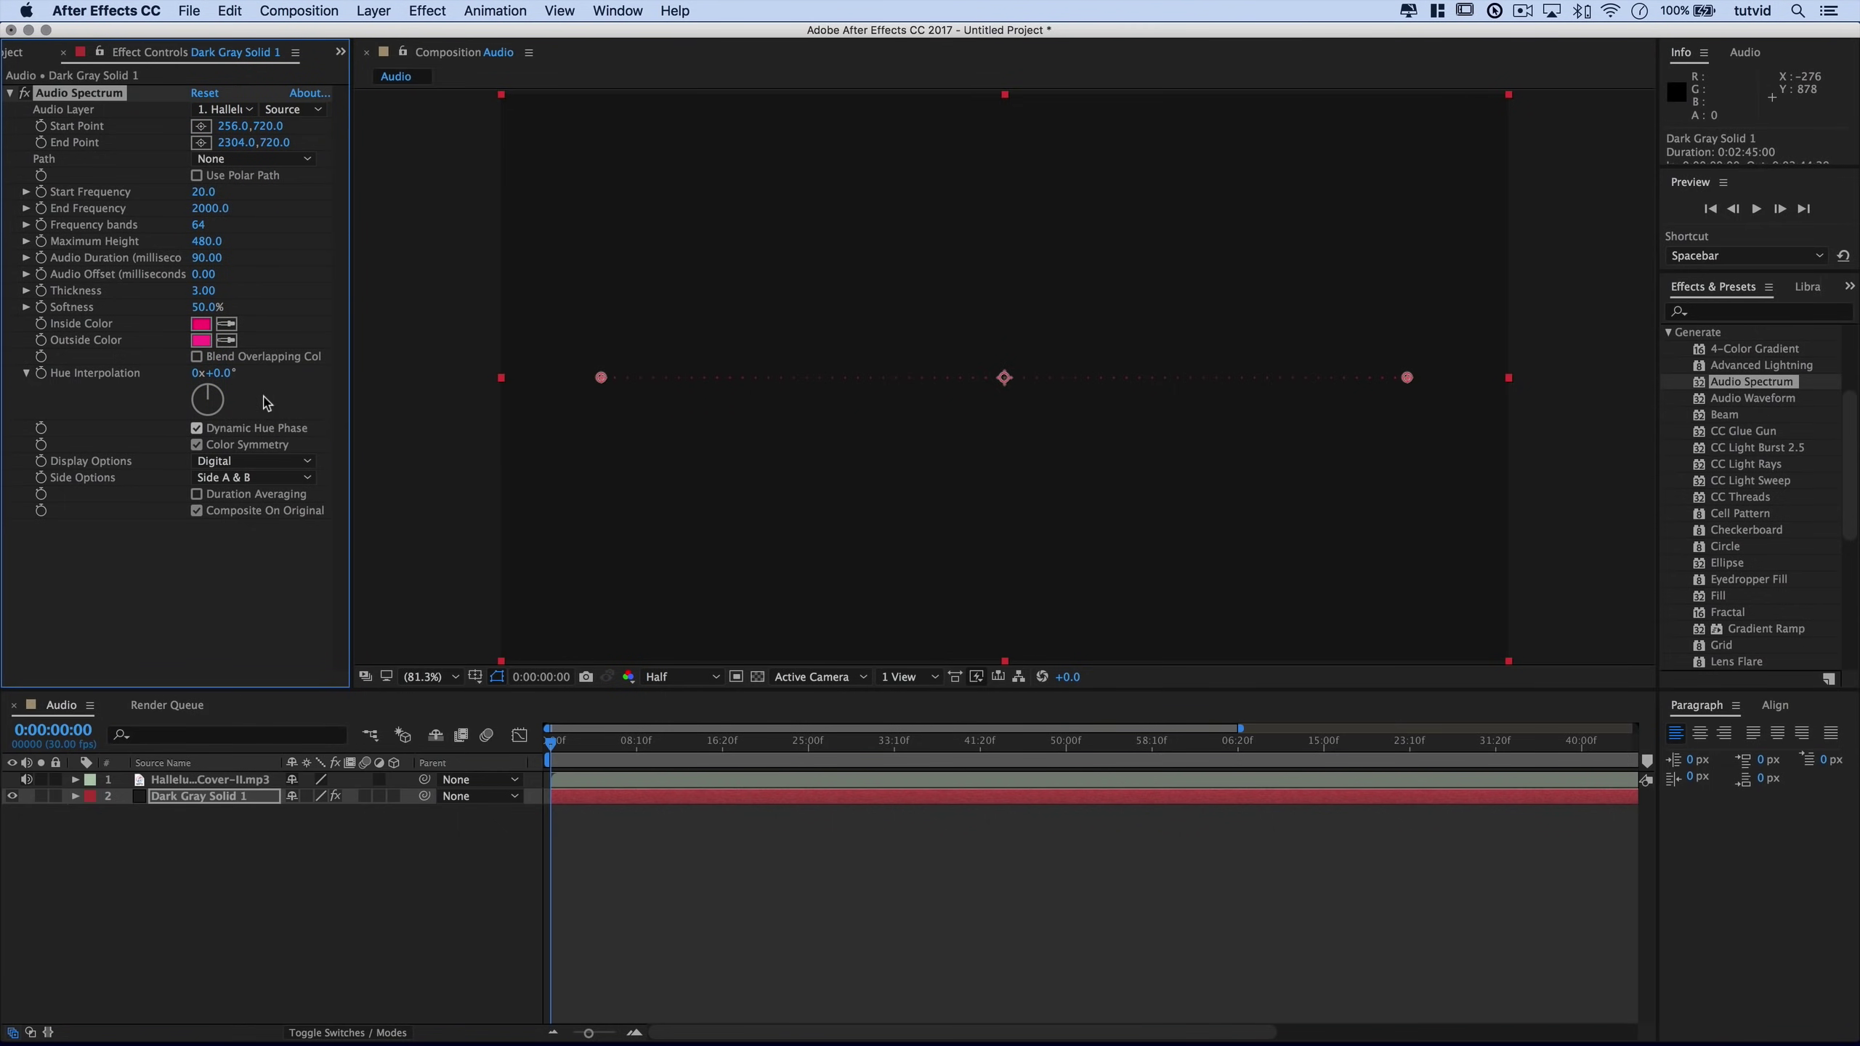
click(202, 340)
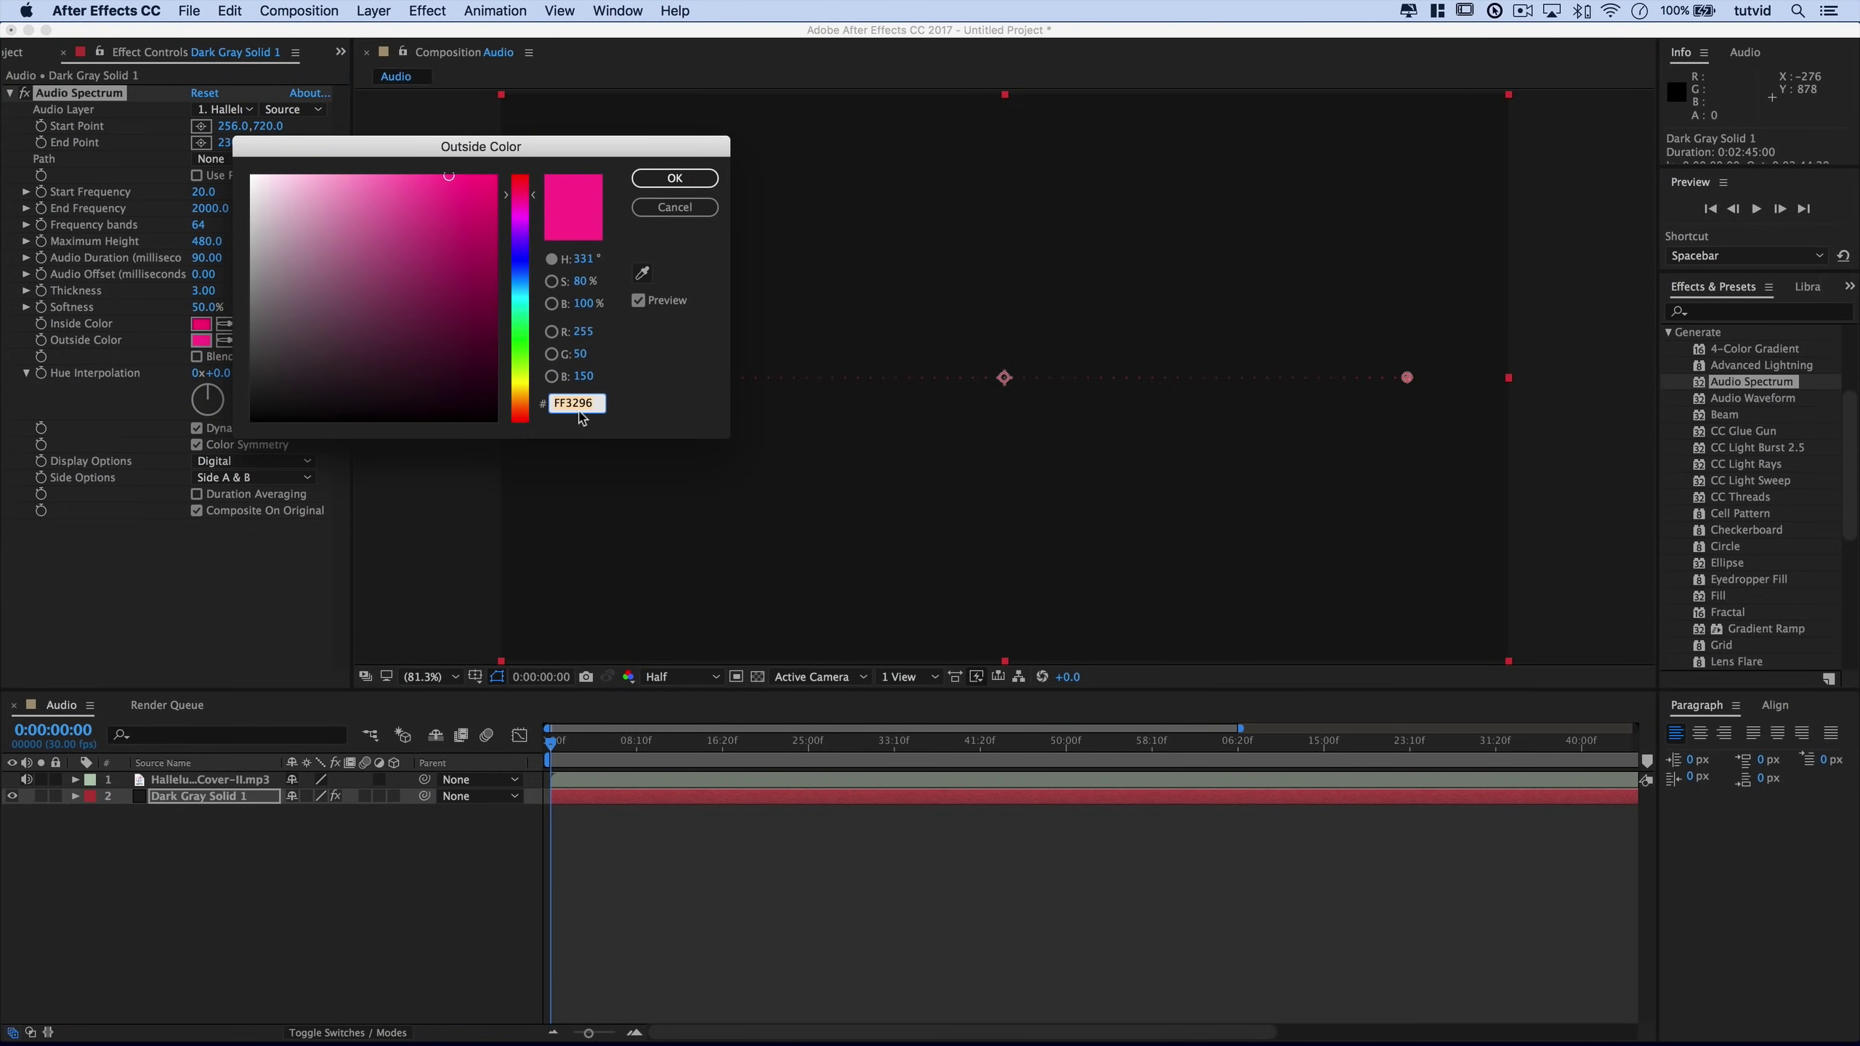
text(0FF00E)
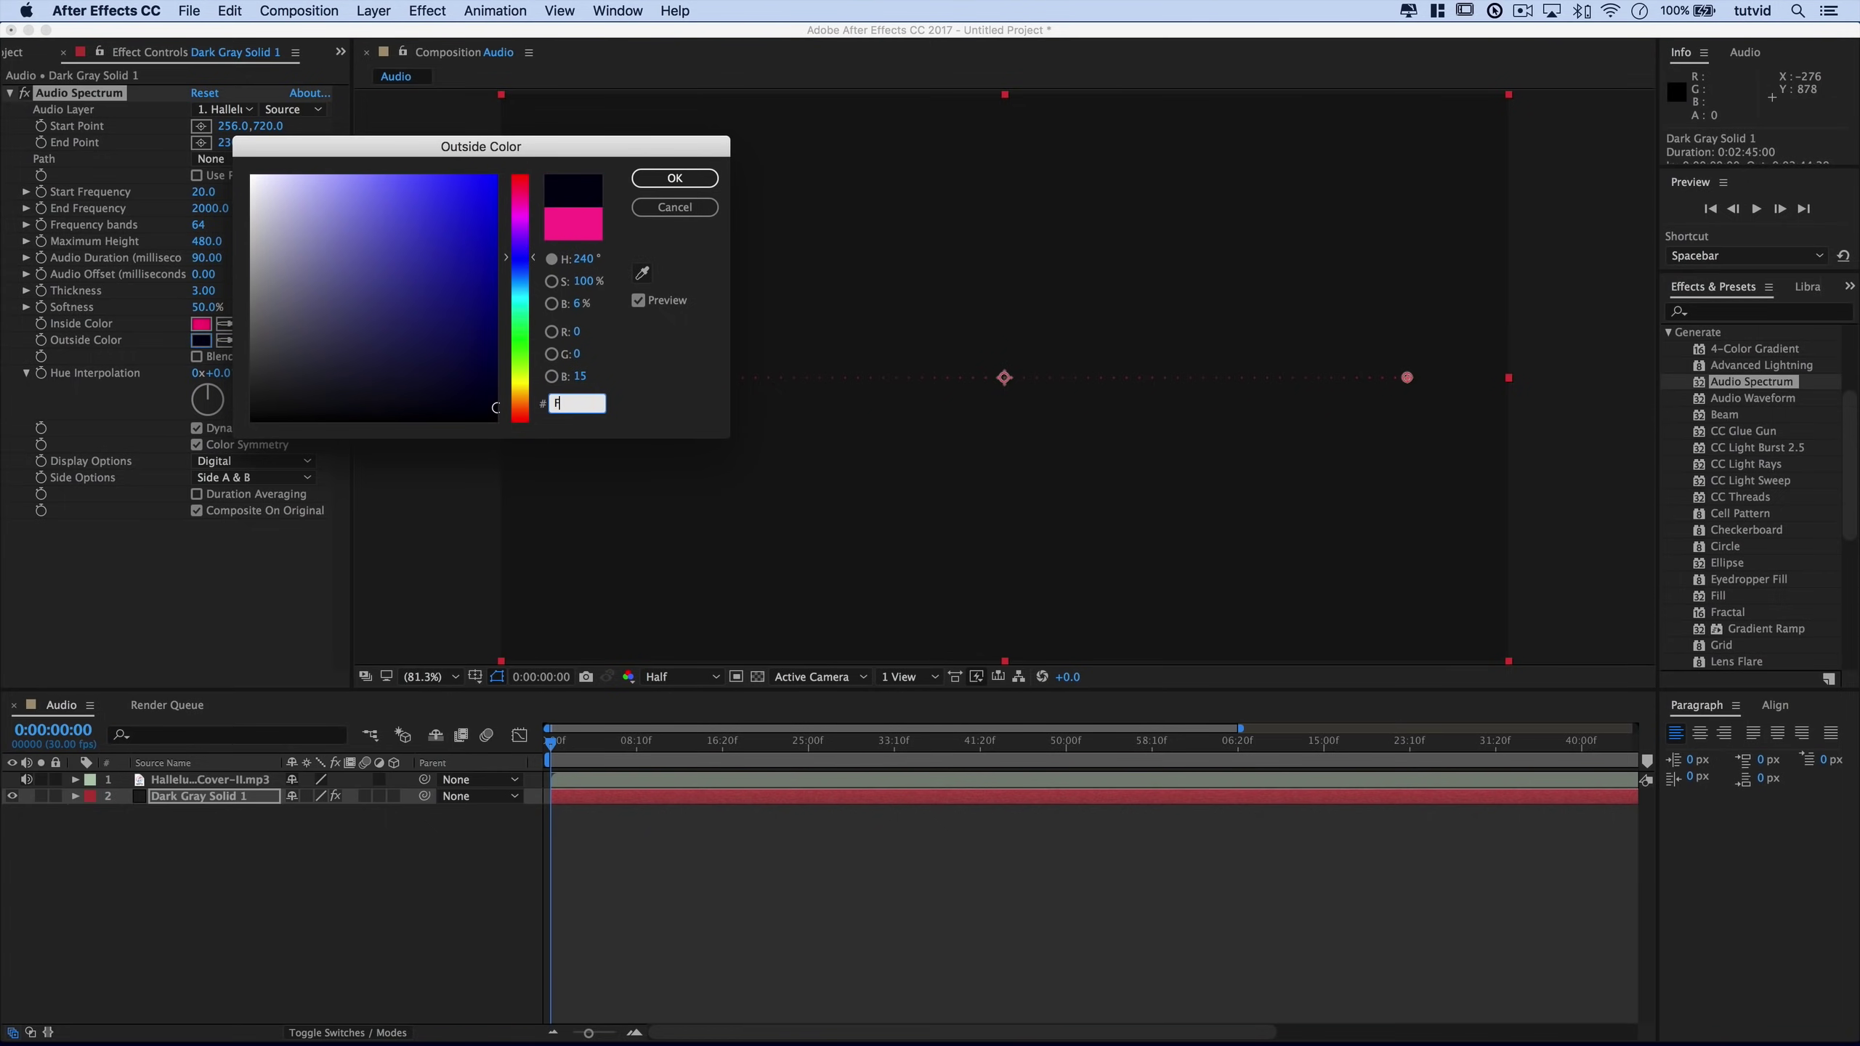
text(A)
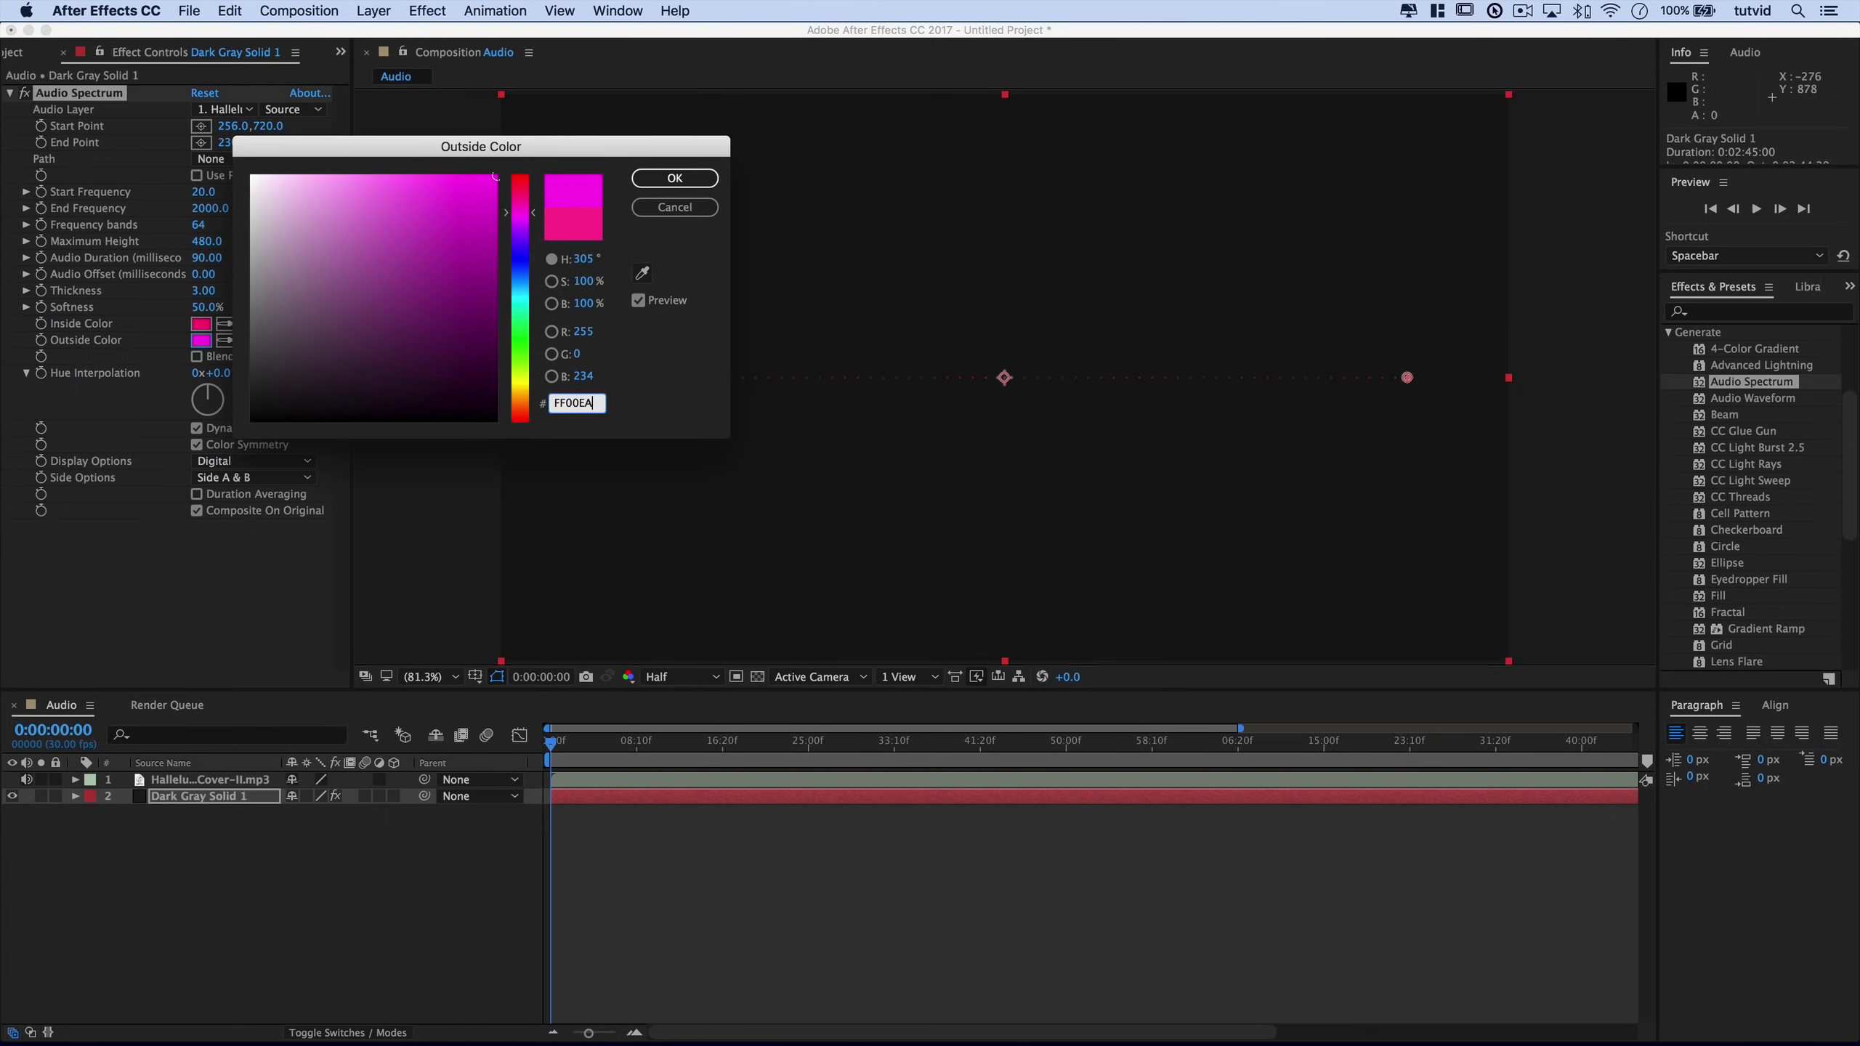
click(688, 180)
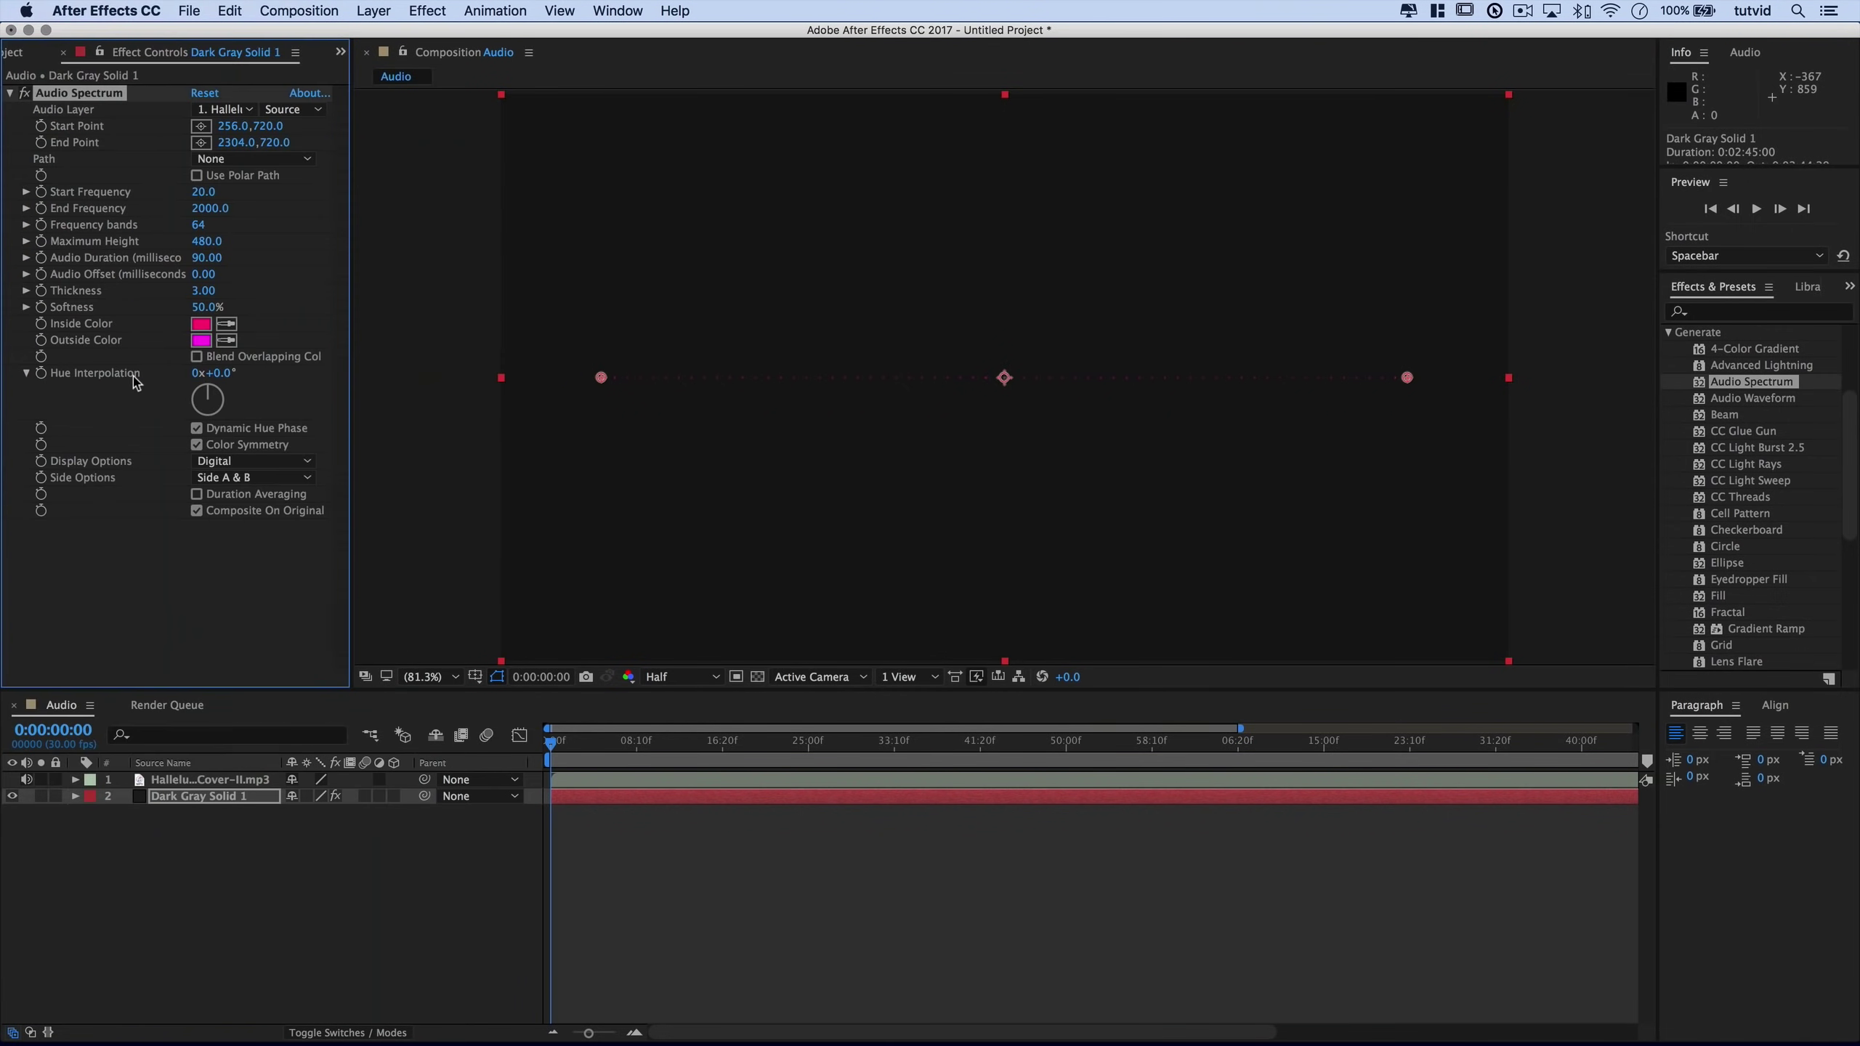
Set Hue Interpolation to 90°, keep the Digital display, and scrub about nine seconds in.
click(221, 373)
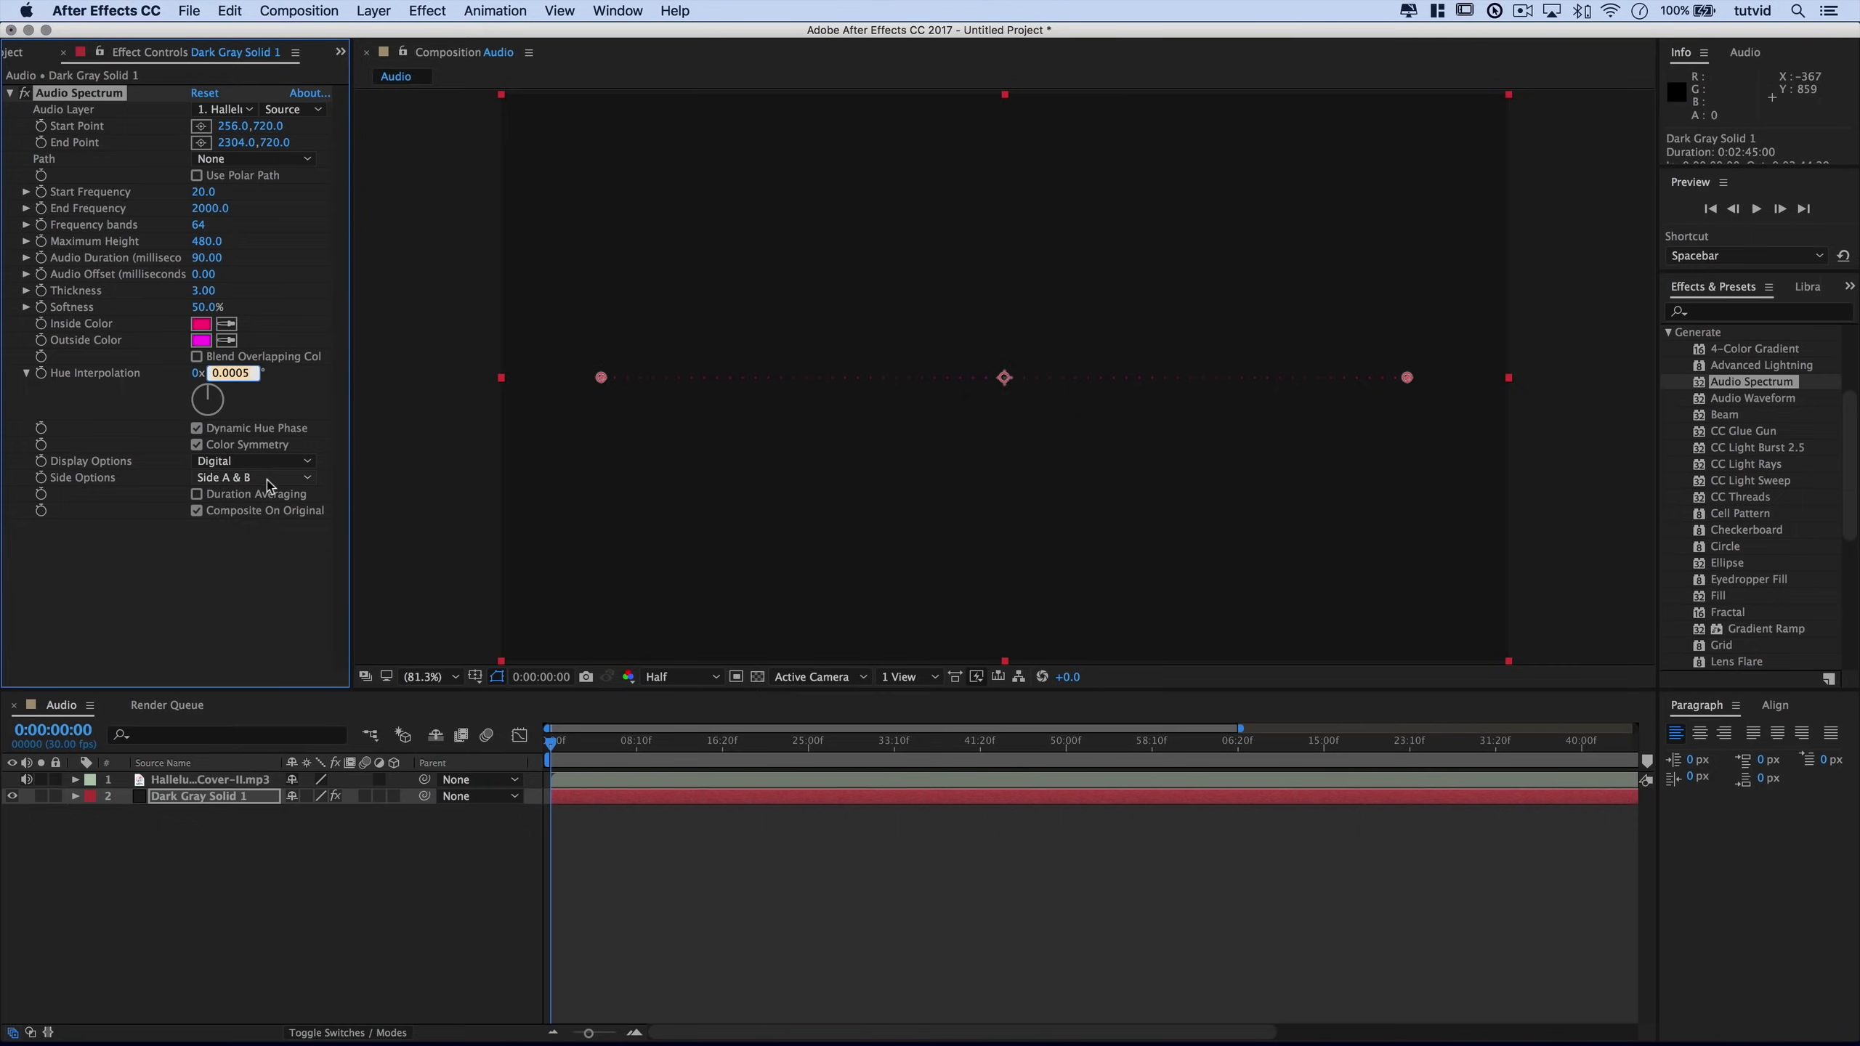
key(BackSpace)
key(Tab)
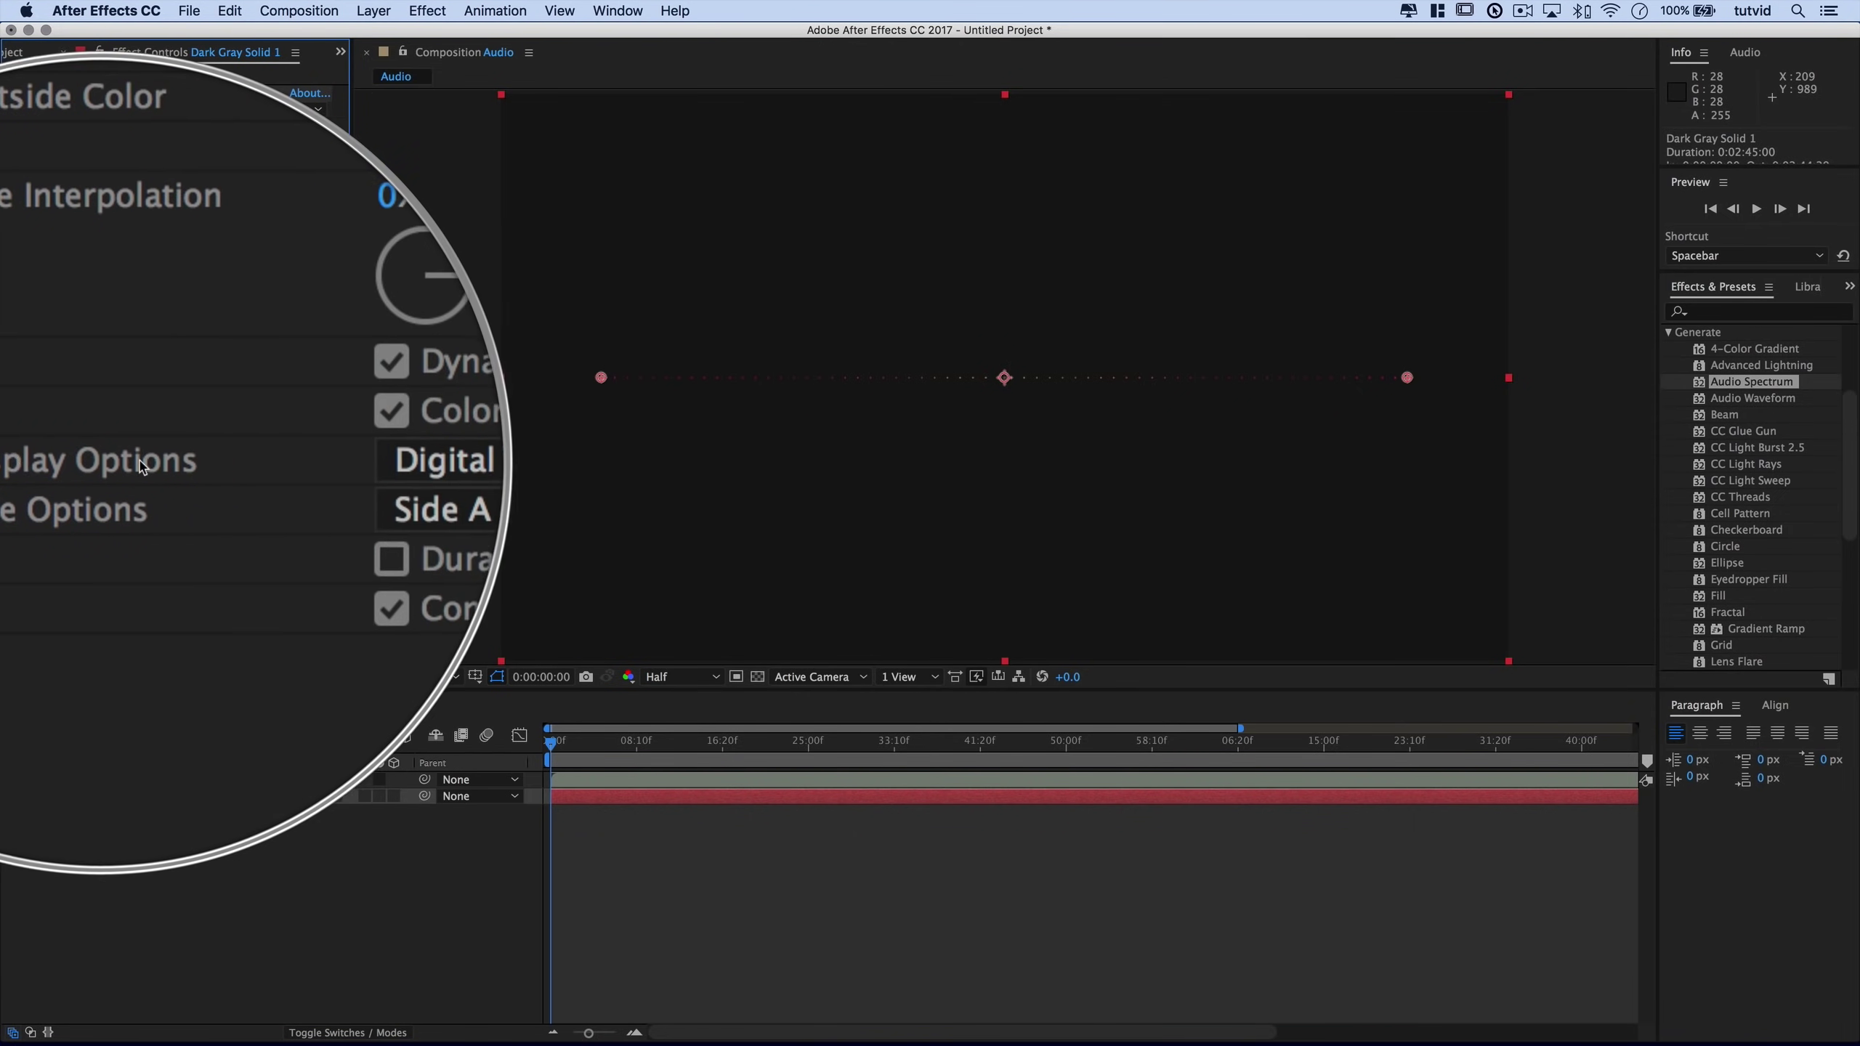
click(257, 461)
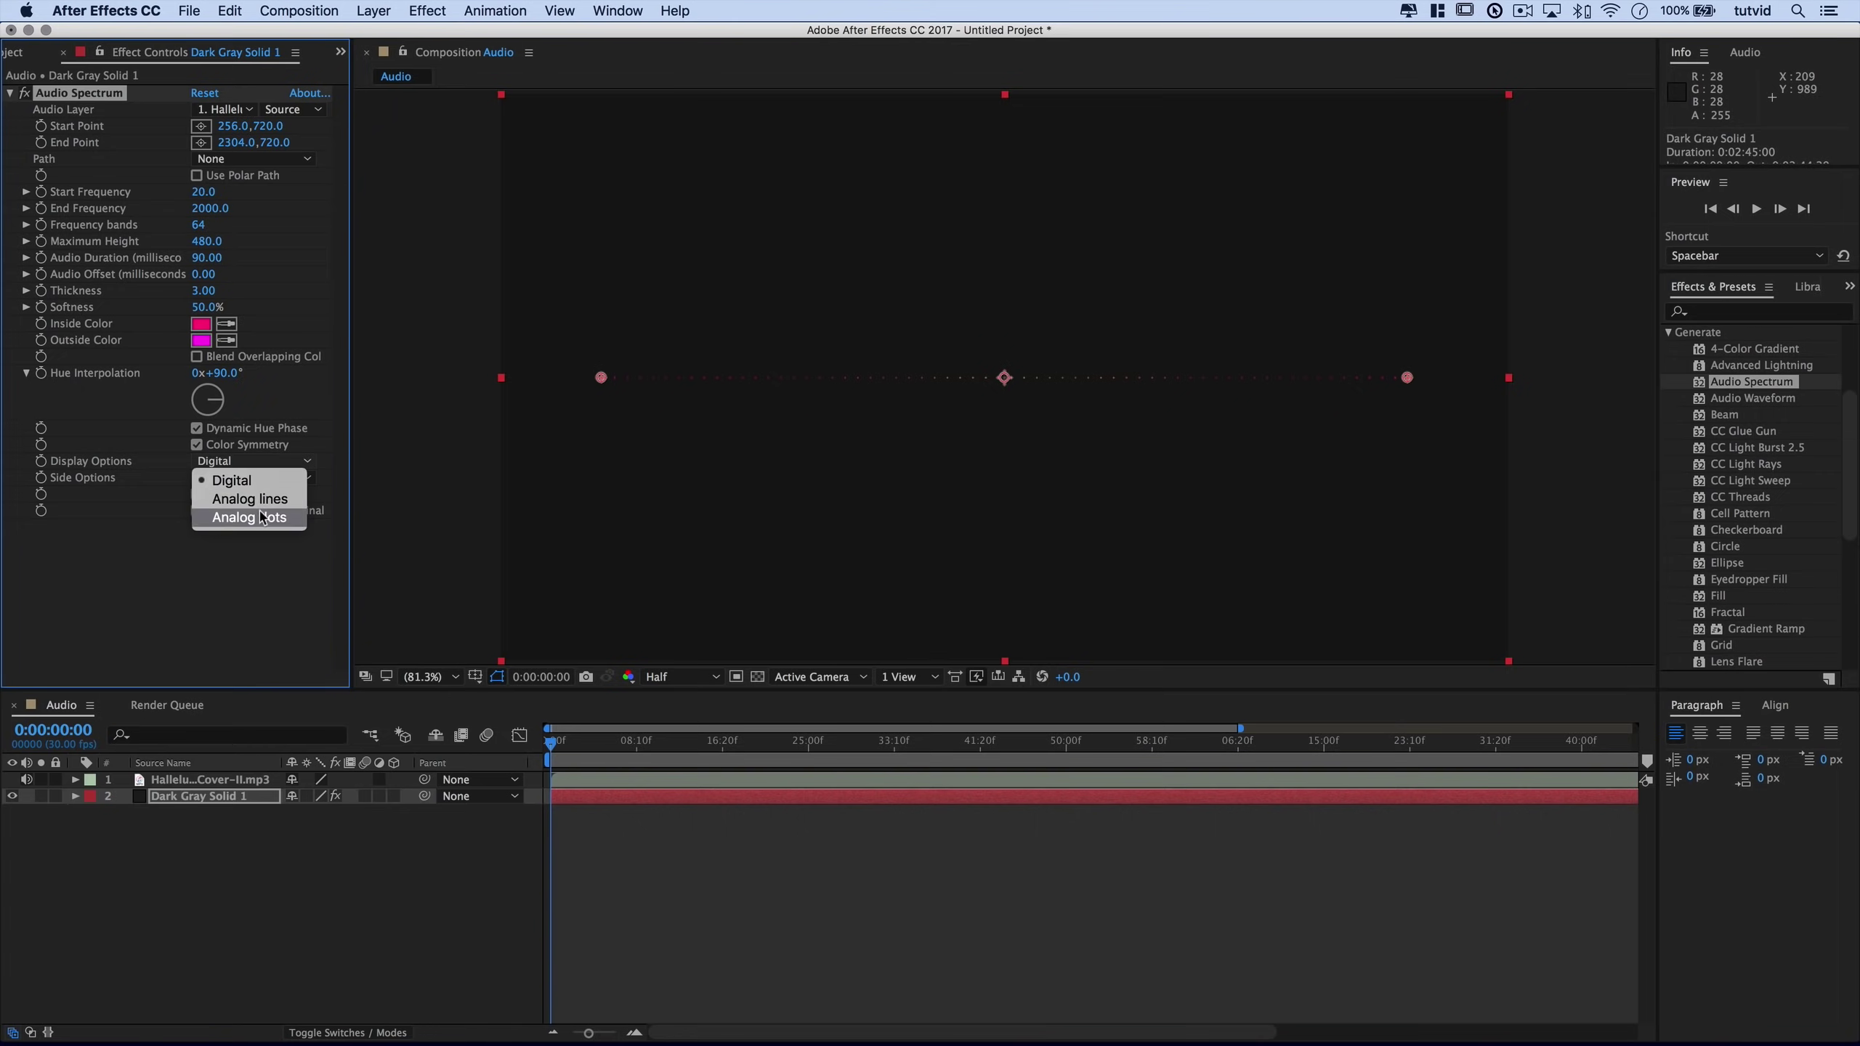
click(231, 481)
drag(574, 743, 649, 746)
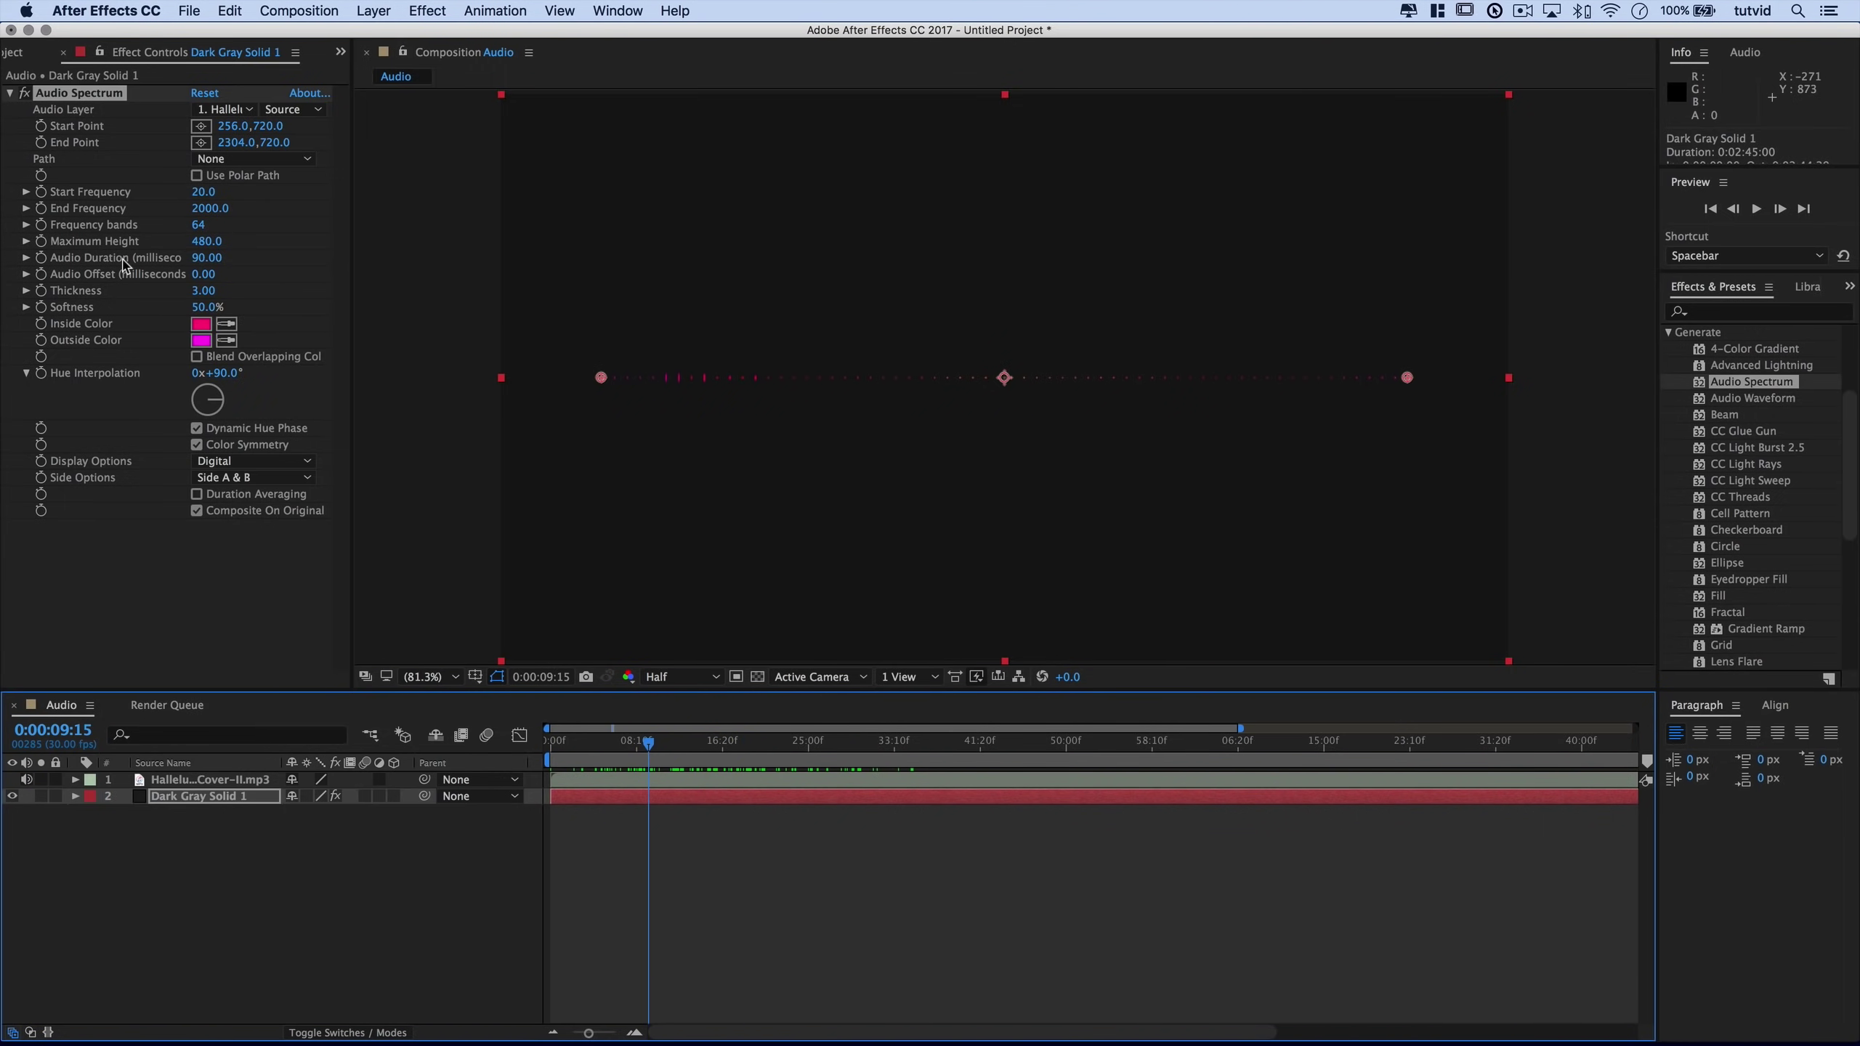
Raise the spectrum's Maximum Height to 6000 and preview it later in the song.
click(208, 242)
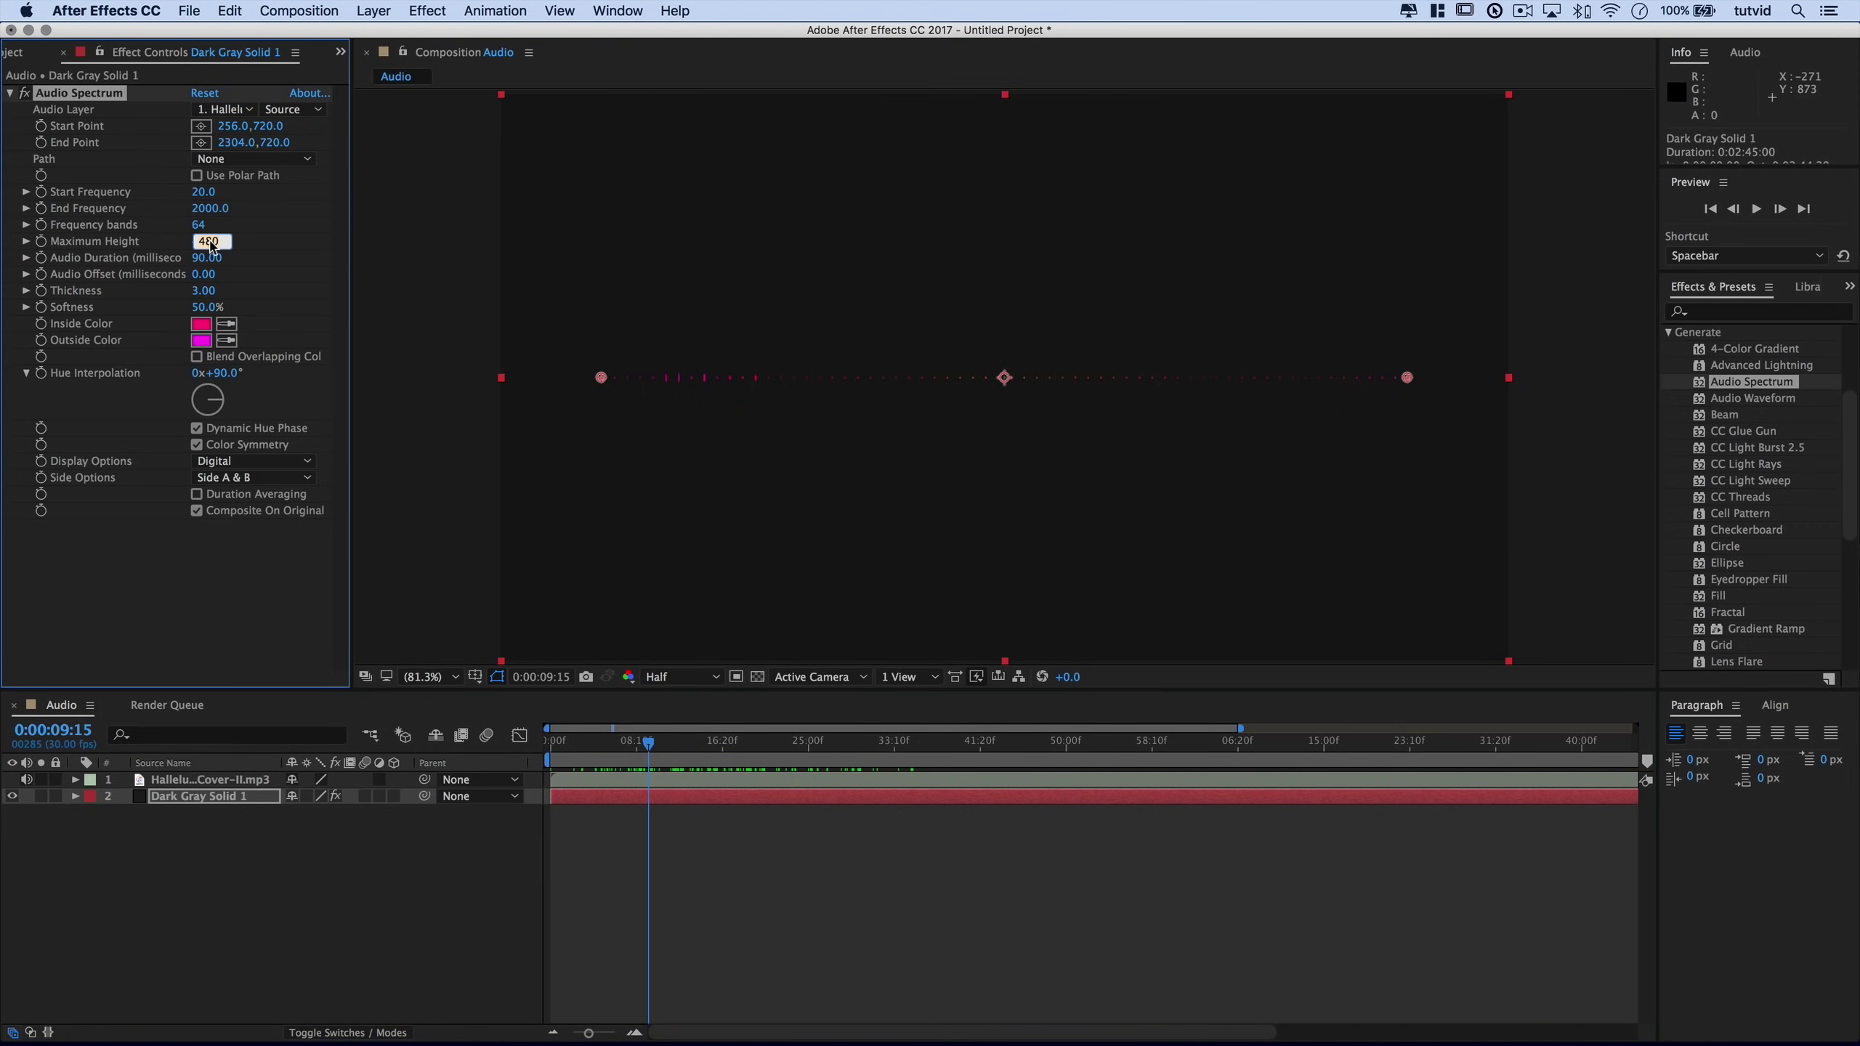
text(6000)
key(Tab)
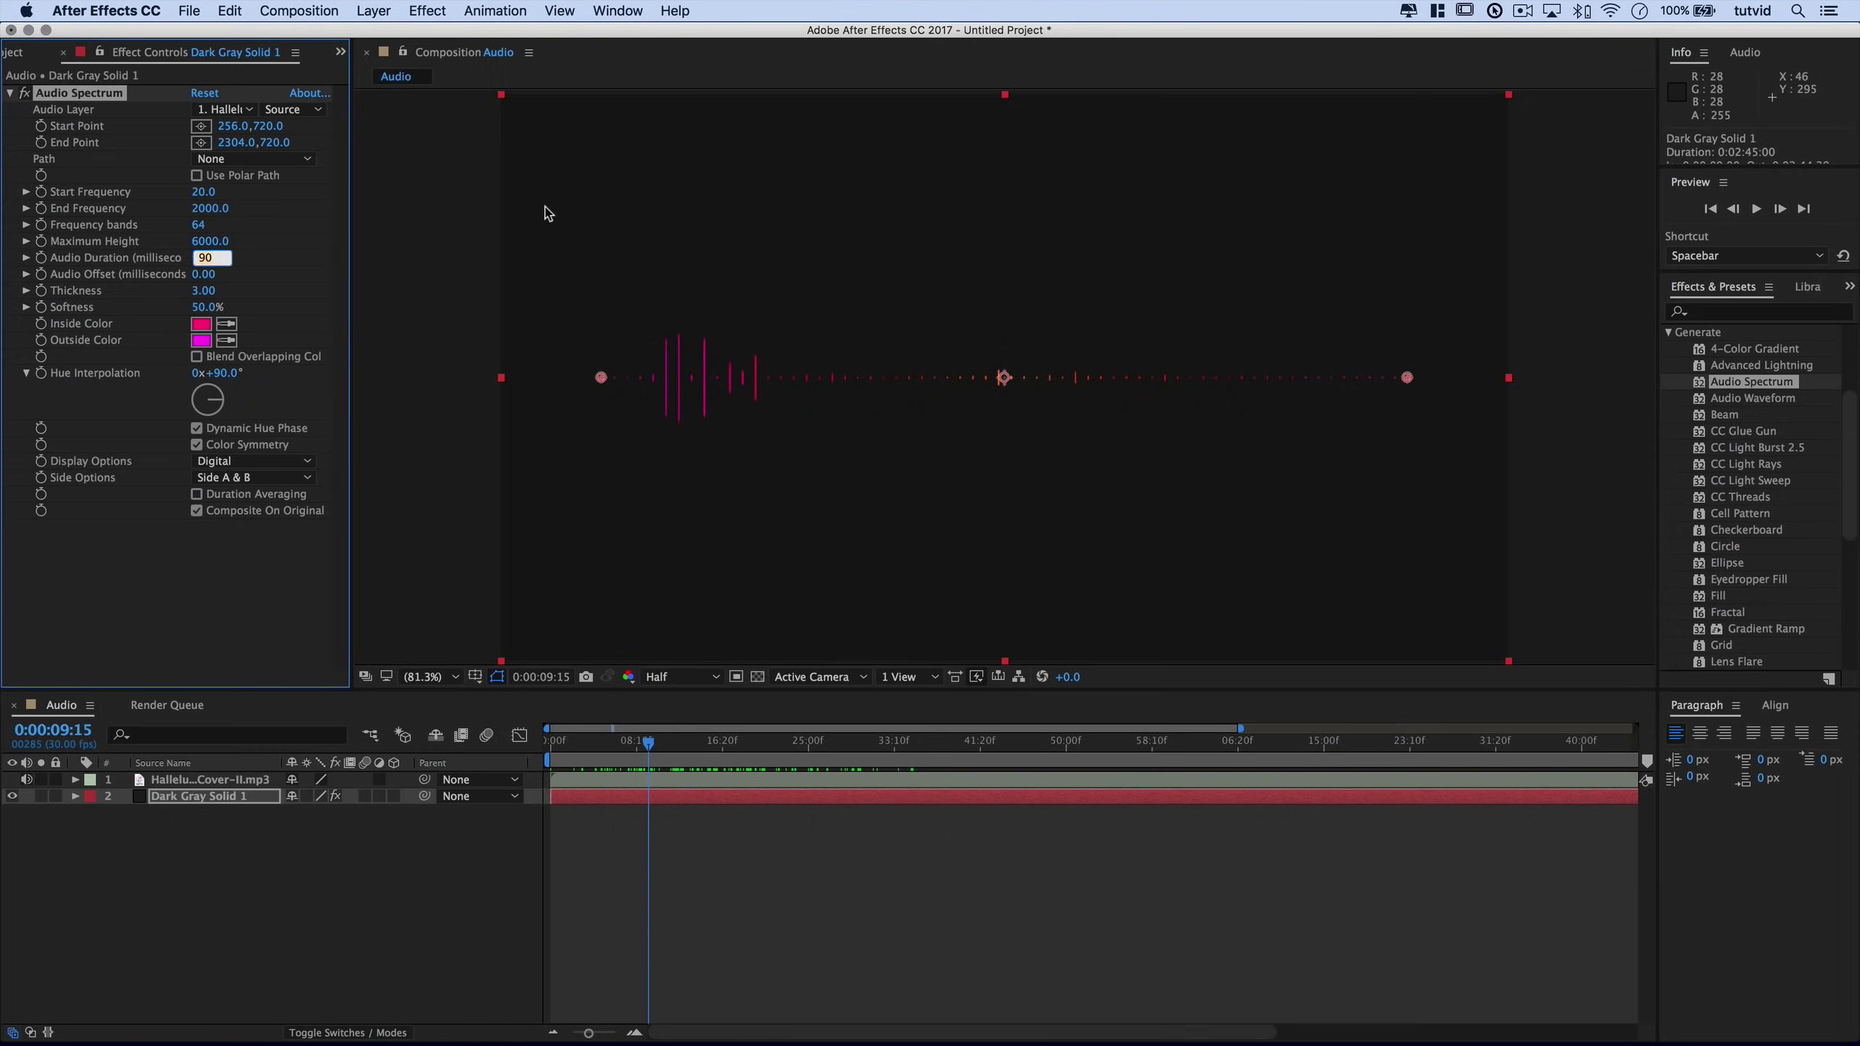
drag(642, 754, 754, 744)
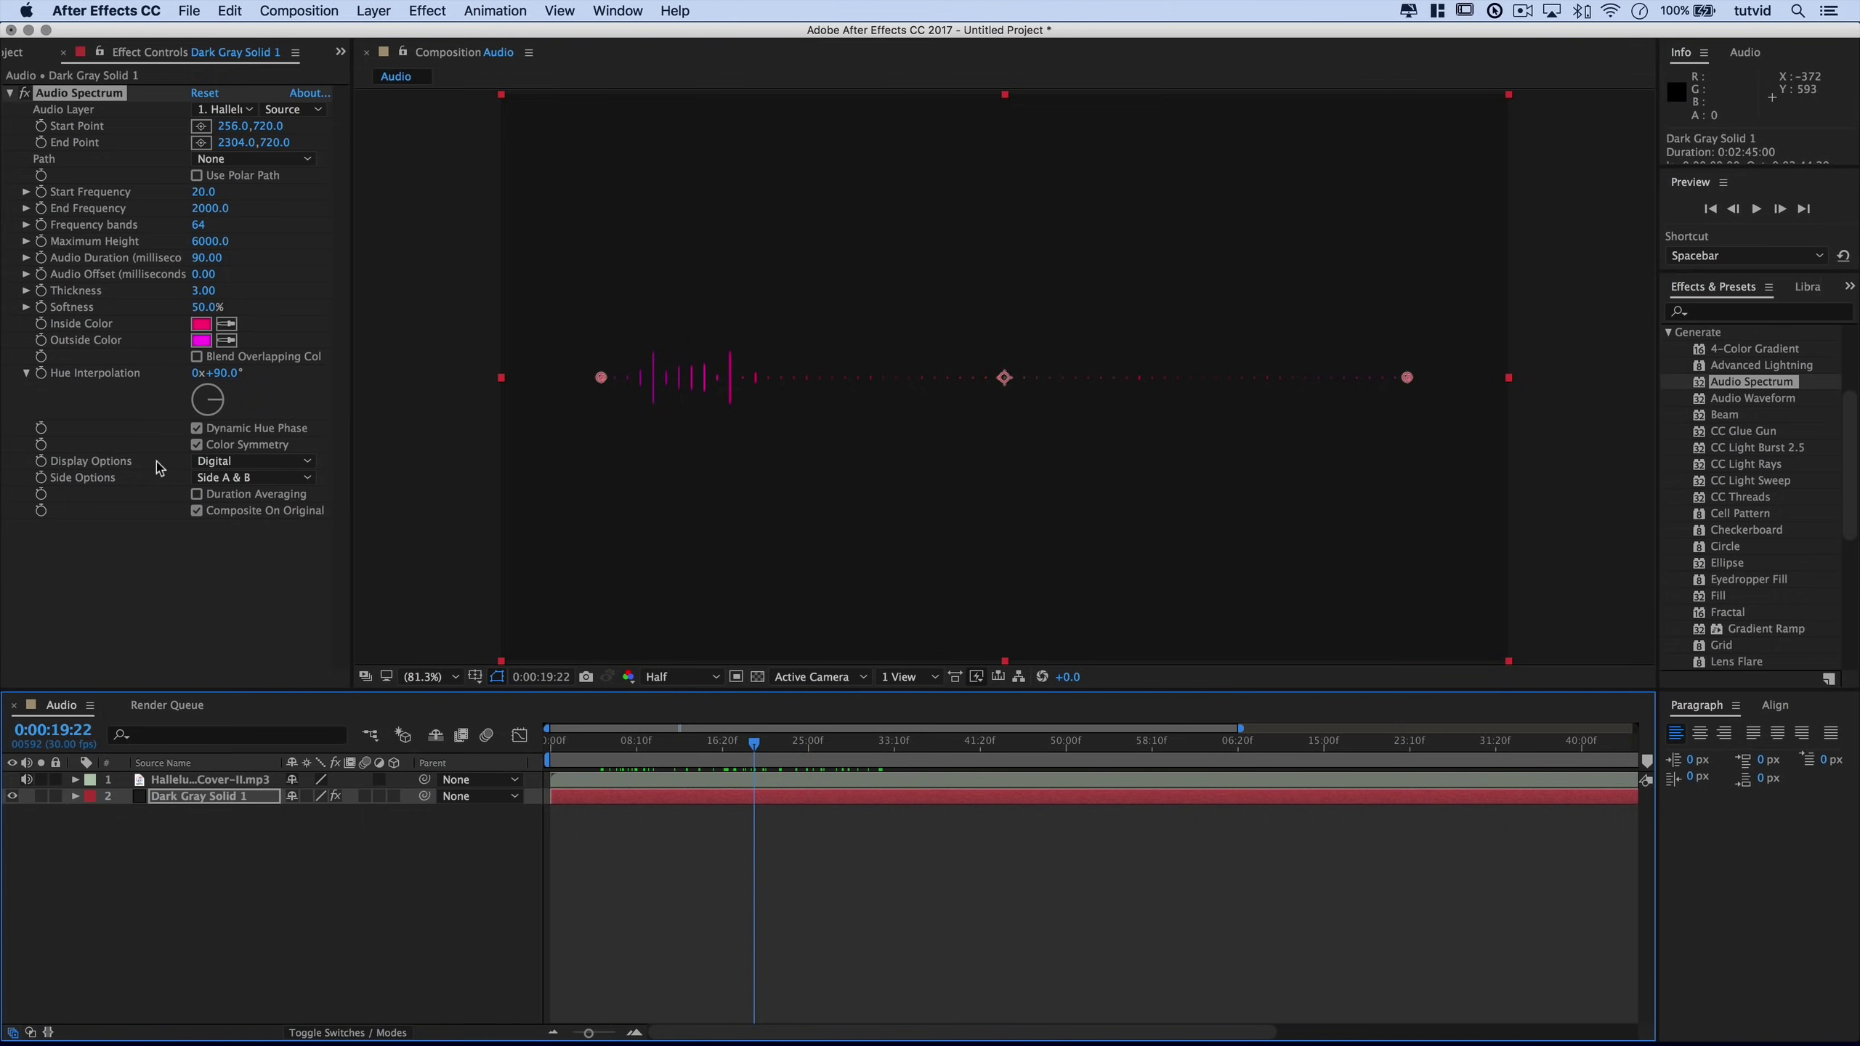
Try Side Options set to Side A, then return it to Side A & B.
click(227, 477)
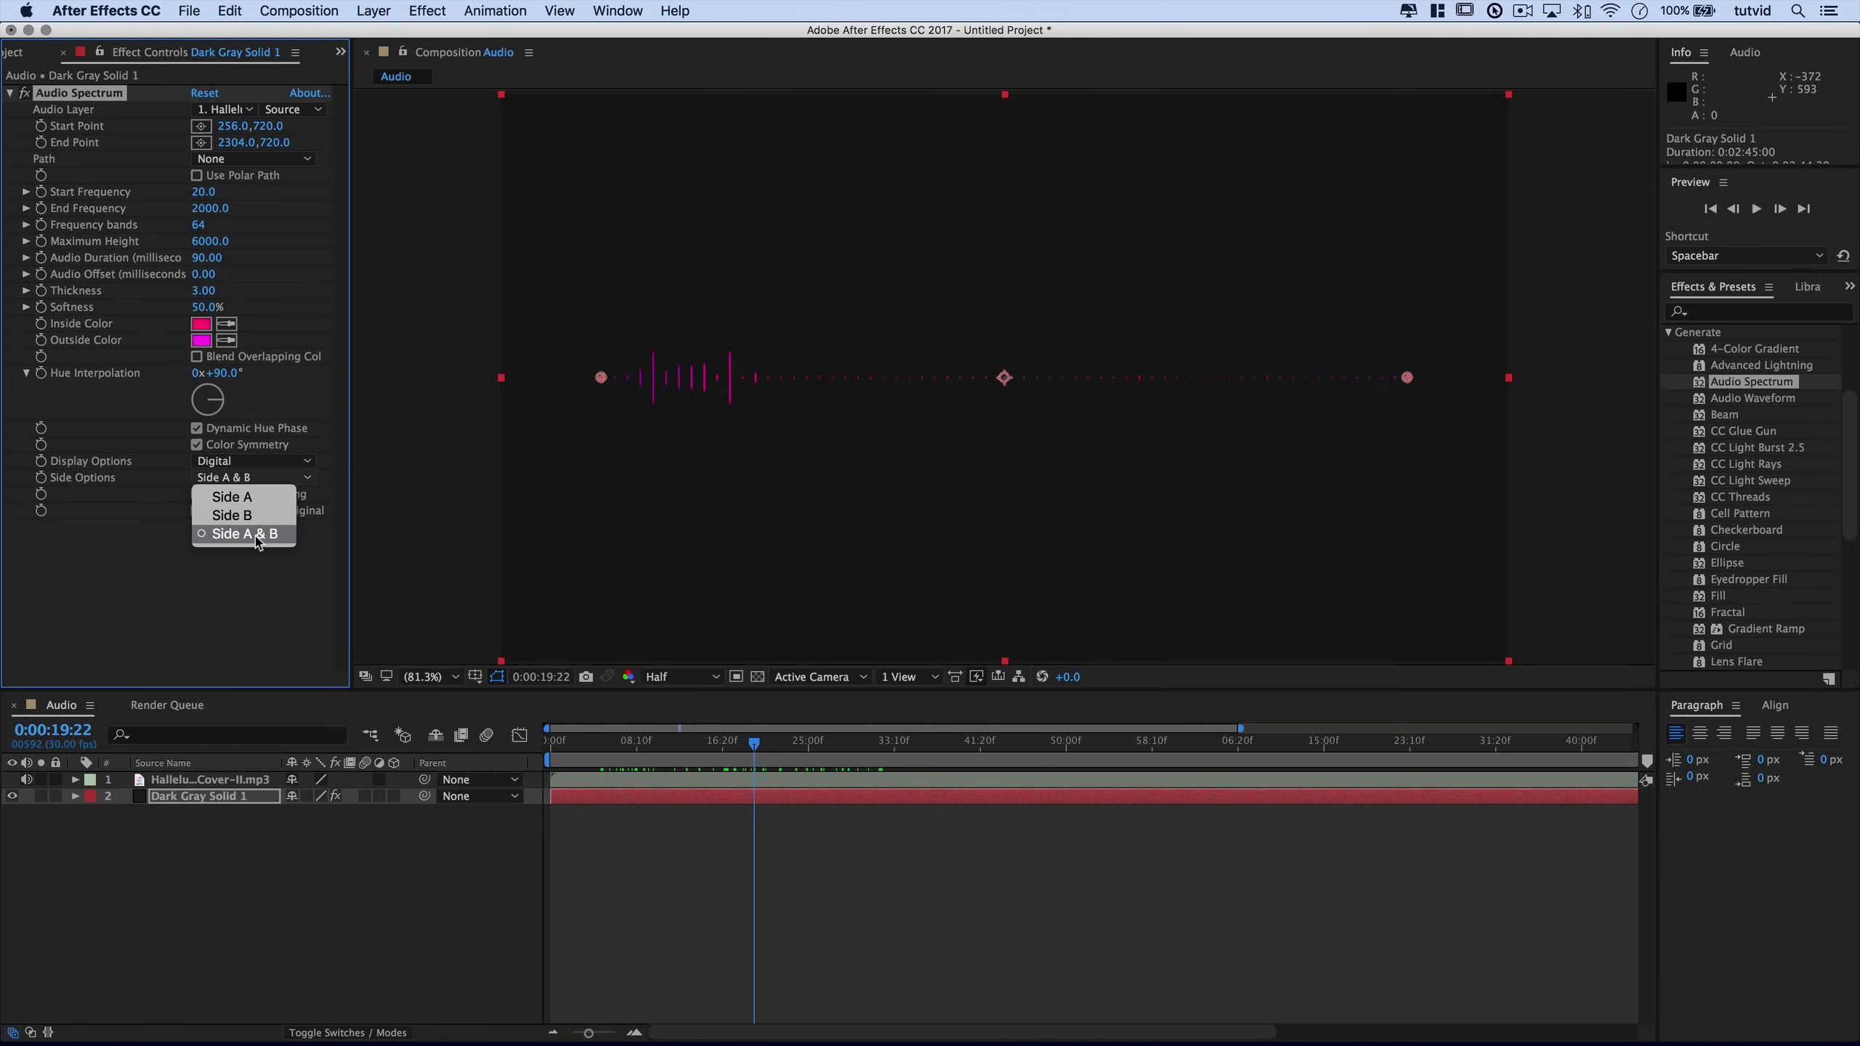
click(238, 498)
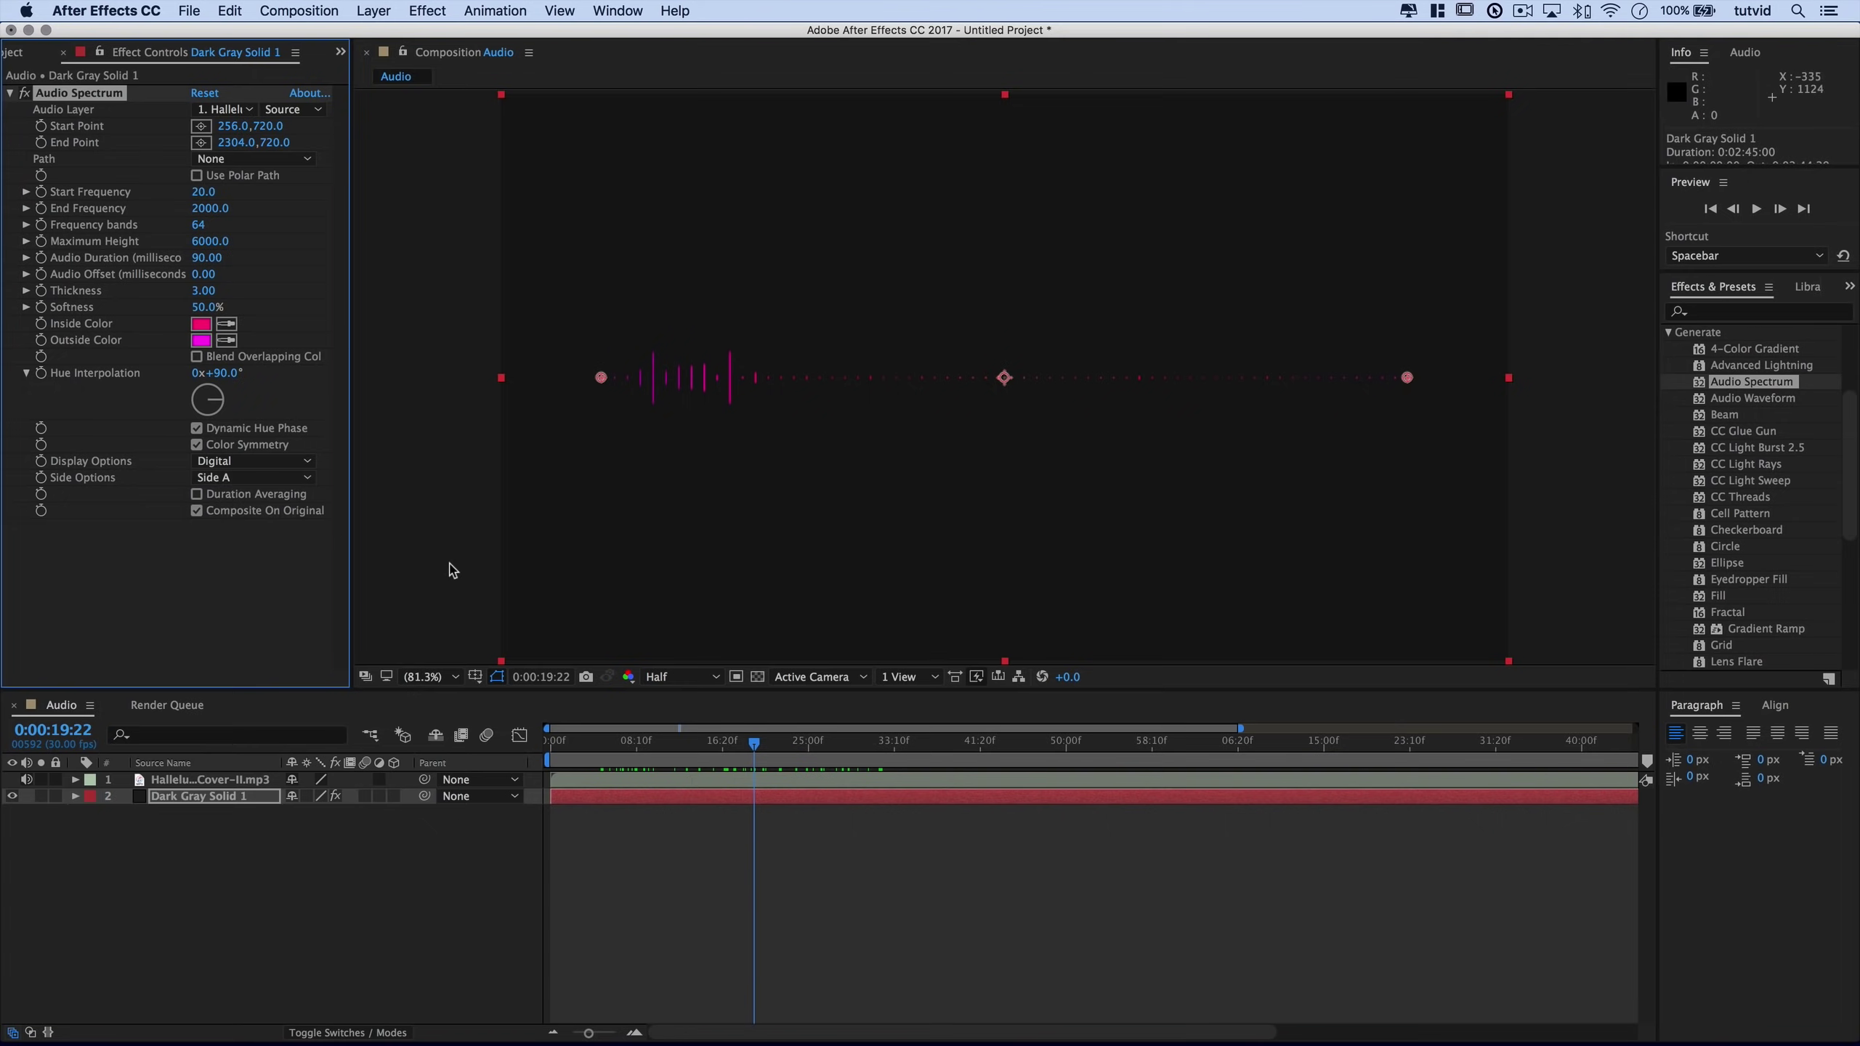
drag(754, 743, 714, 743)
click(256, 477)
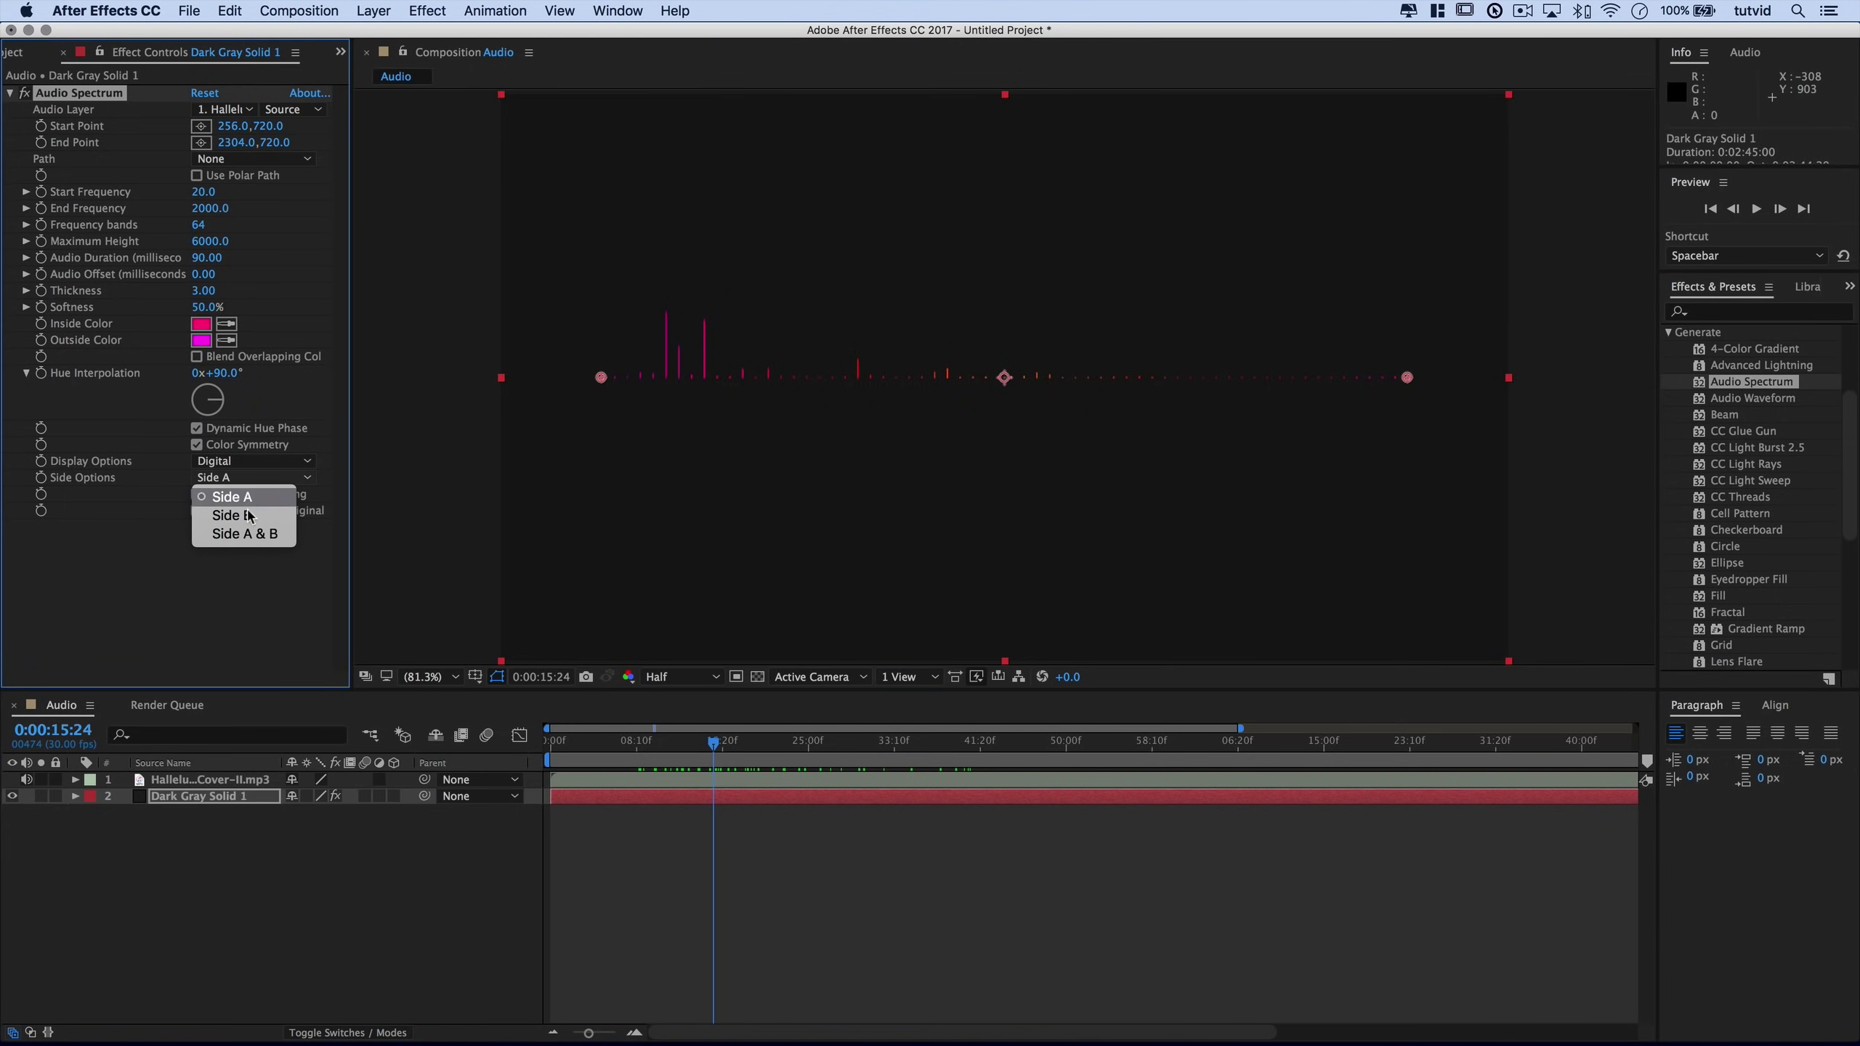
click(242, 540)
click(249, 461)
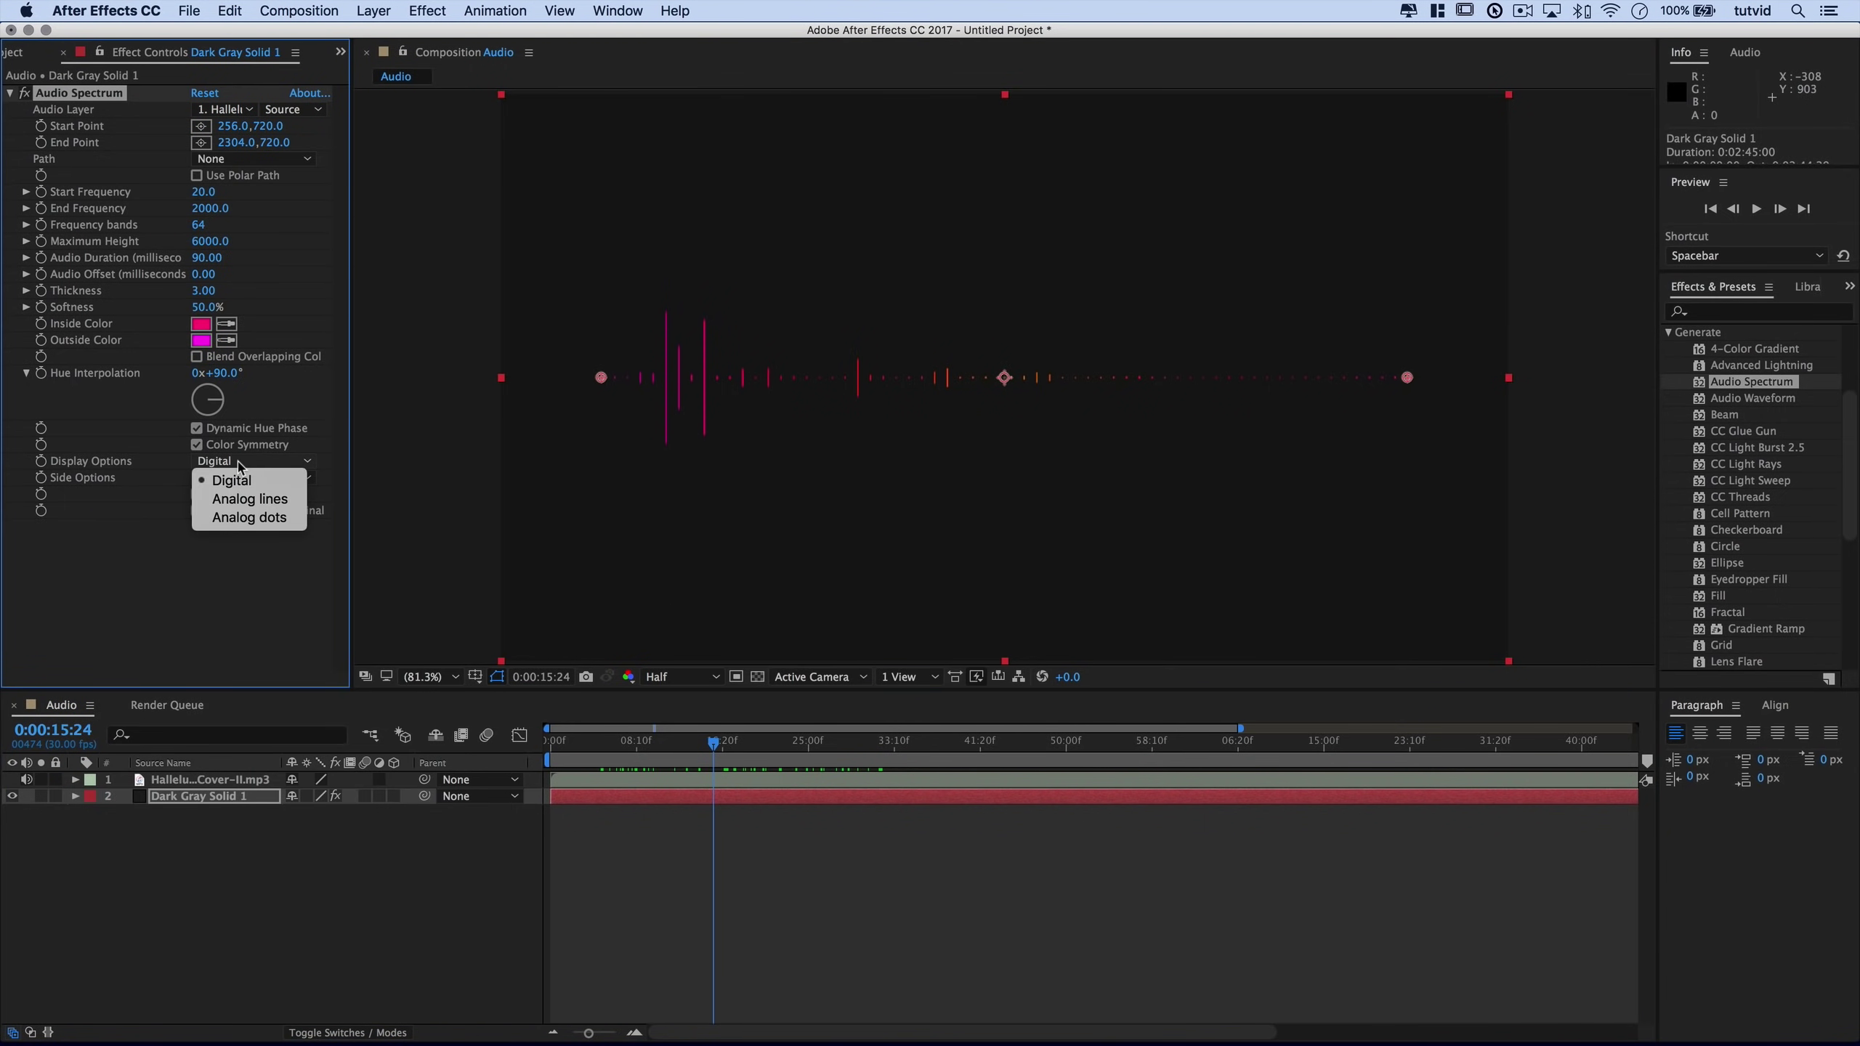
Switch the display to Analog lines with 250 frequency bands.
click(258, 500)
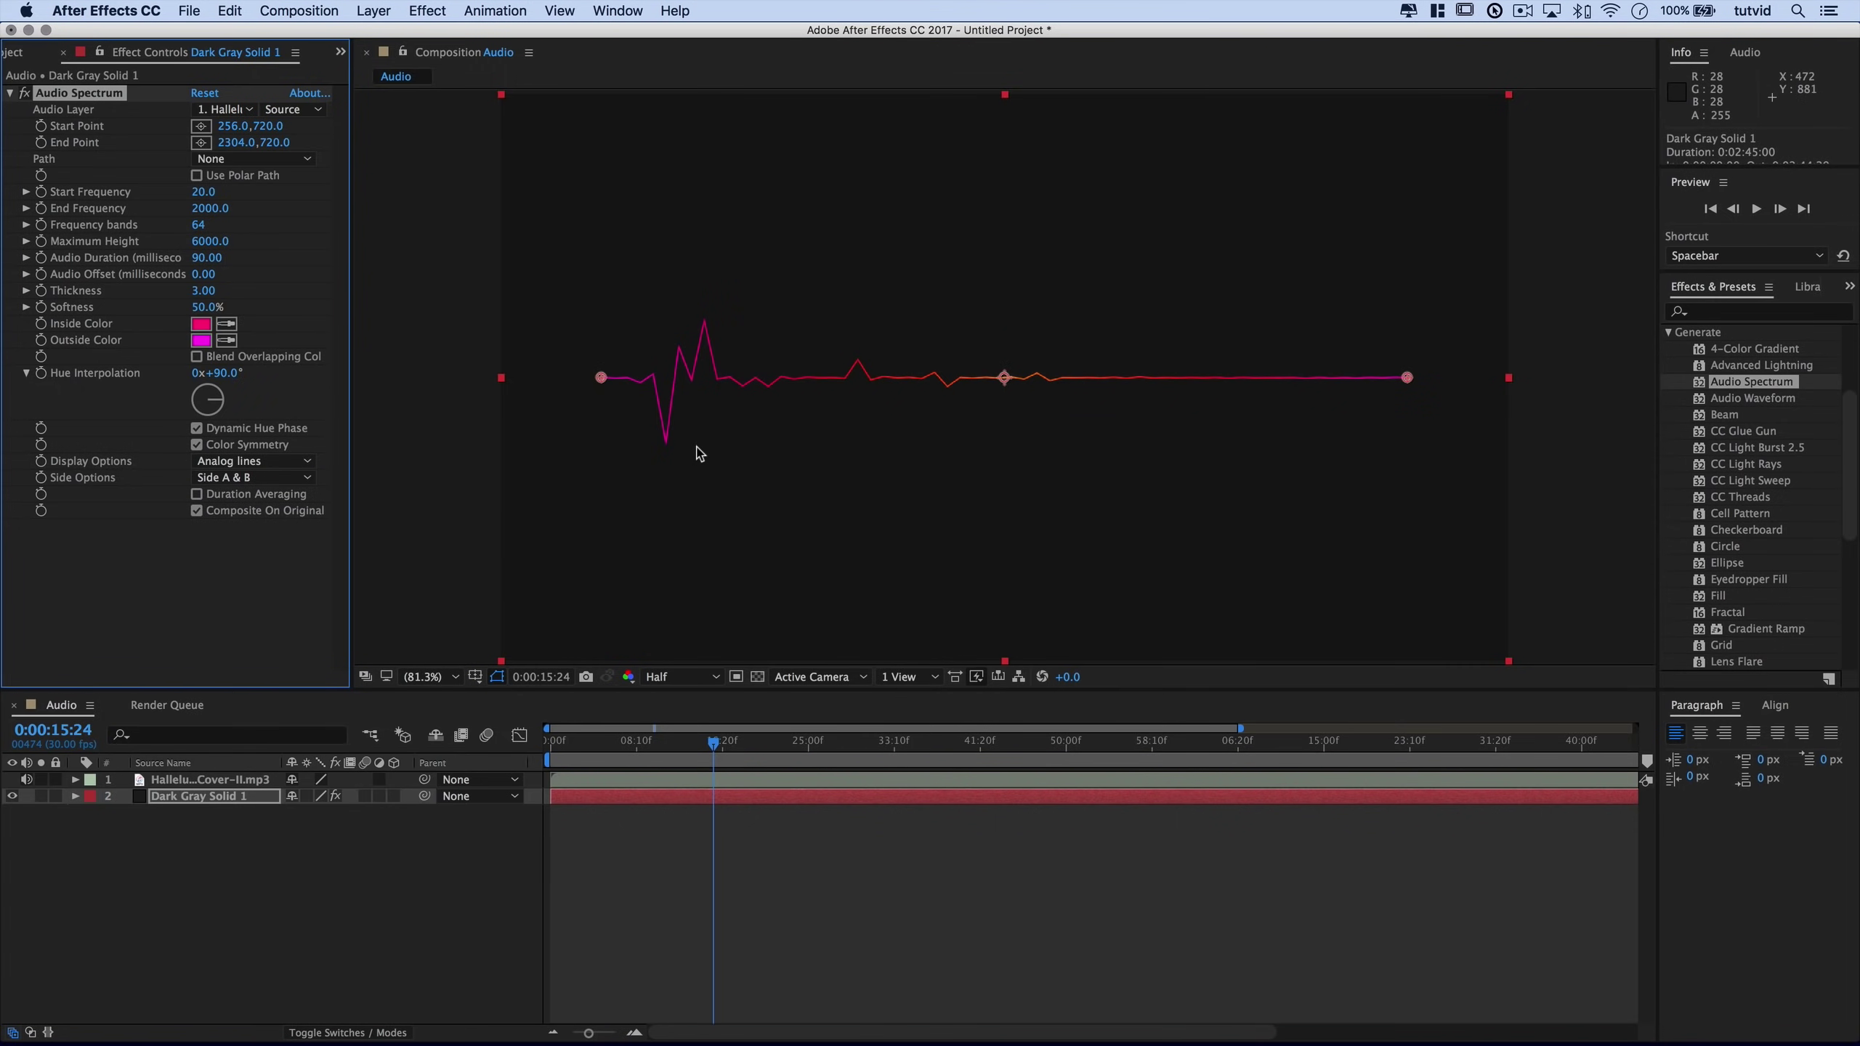
drag(678, 755, 718, 762)
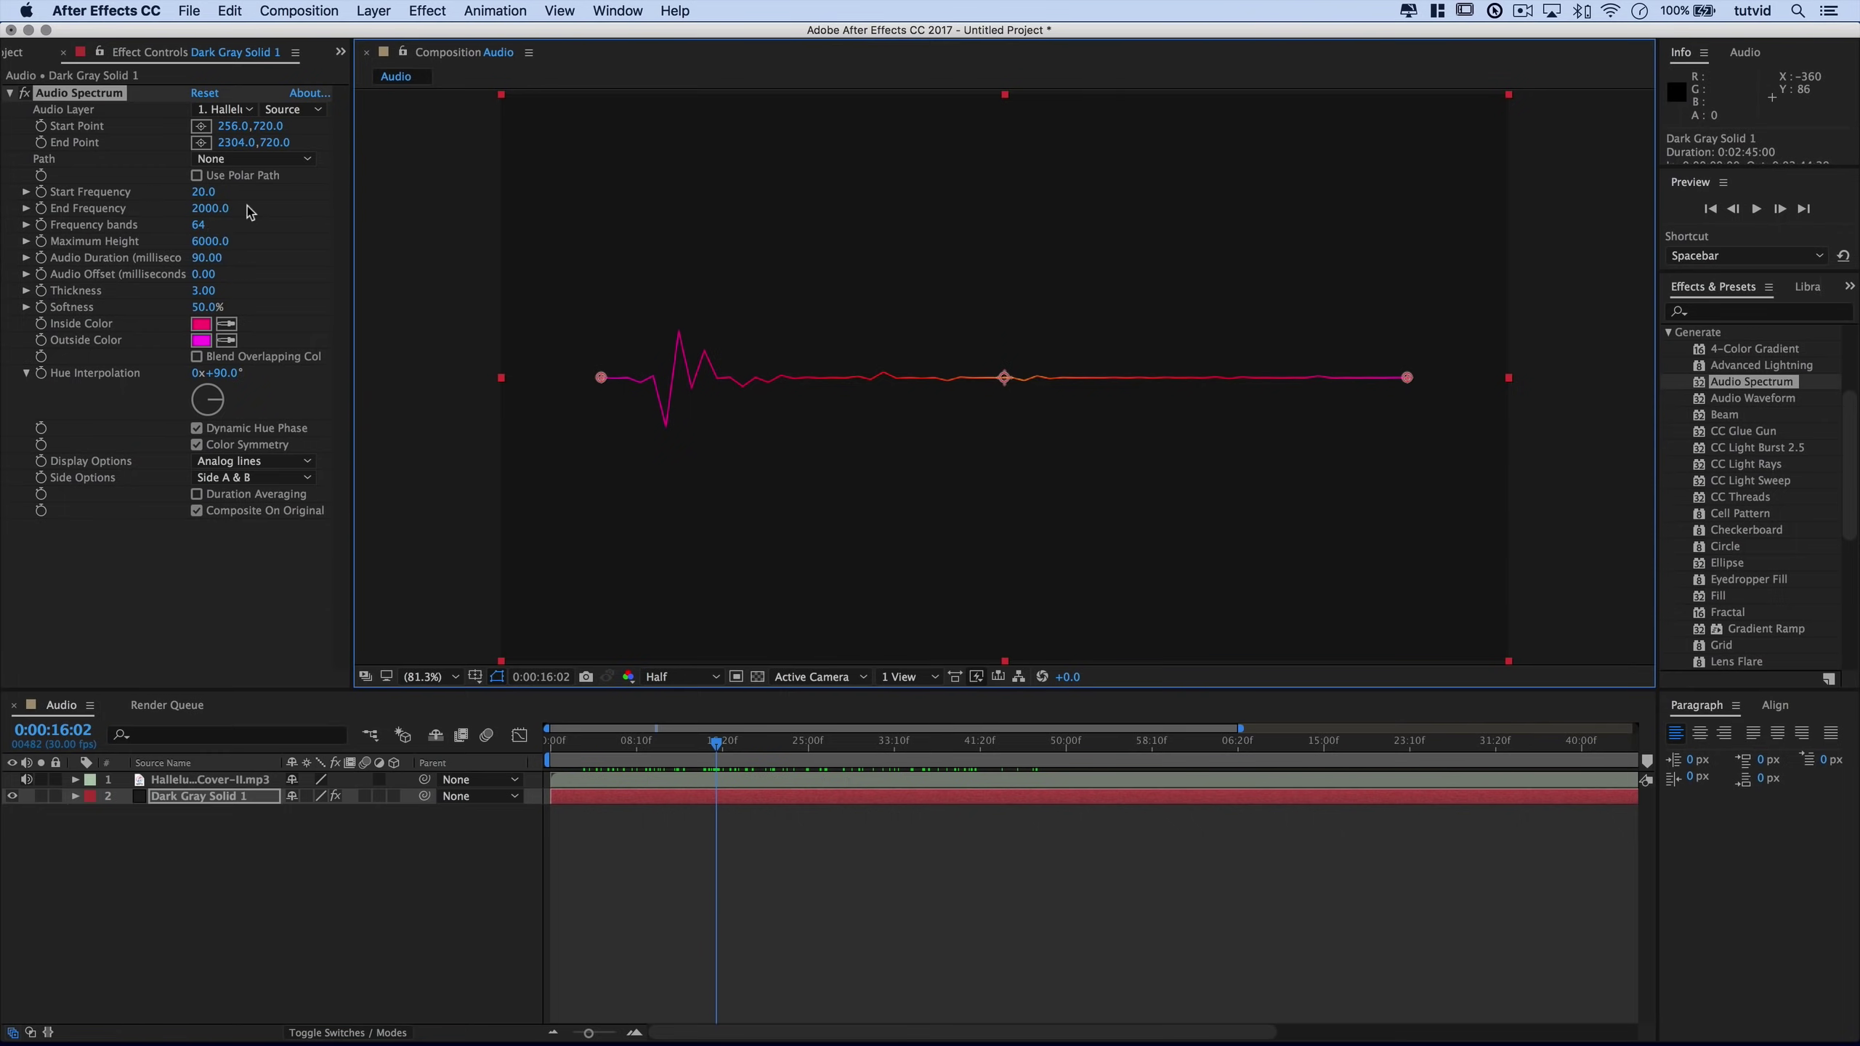
click(197, 226)
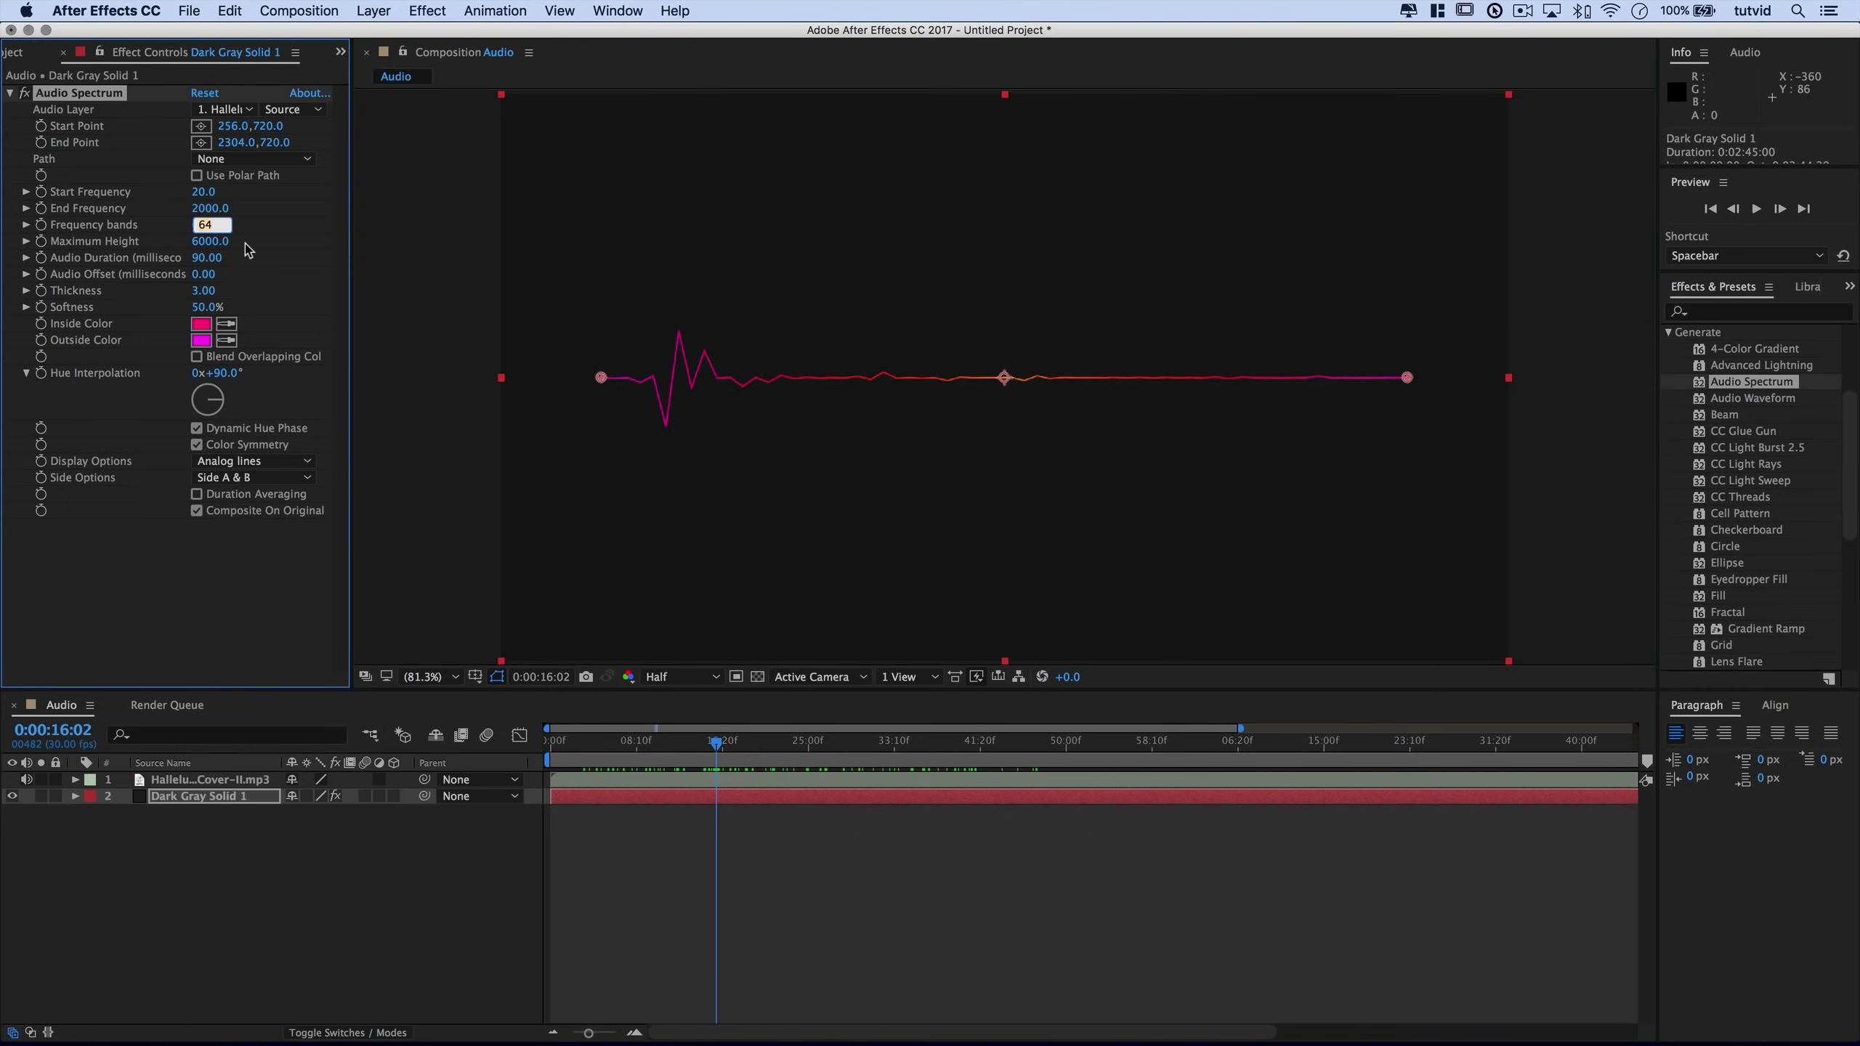
key(Tab)
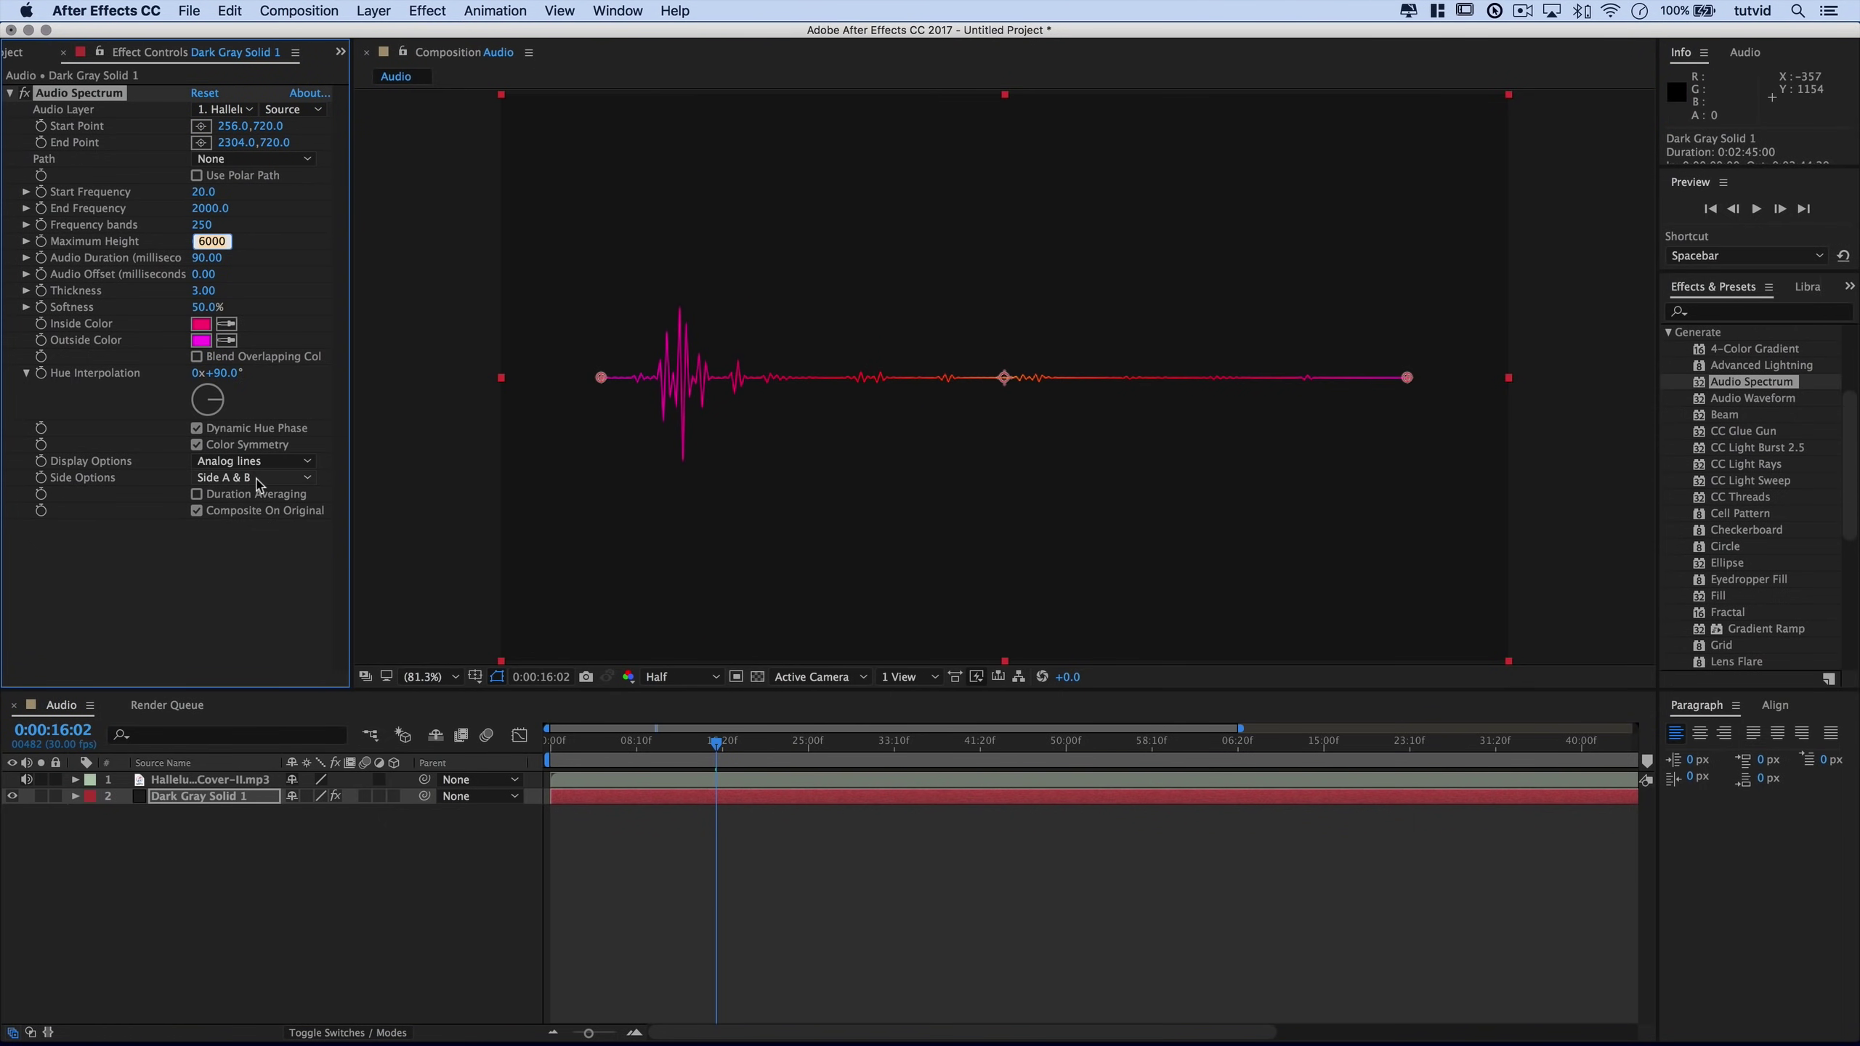
Compare Side A and Side B only, then settle on Side A & B.
click(227, 477)
click(233, 497)
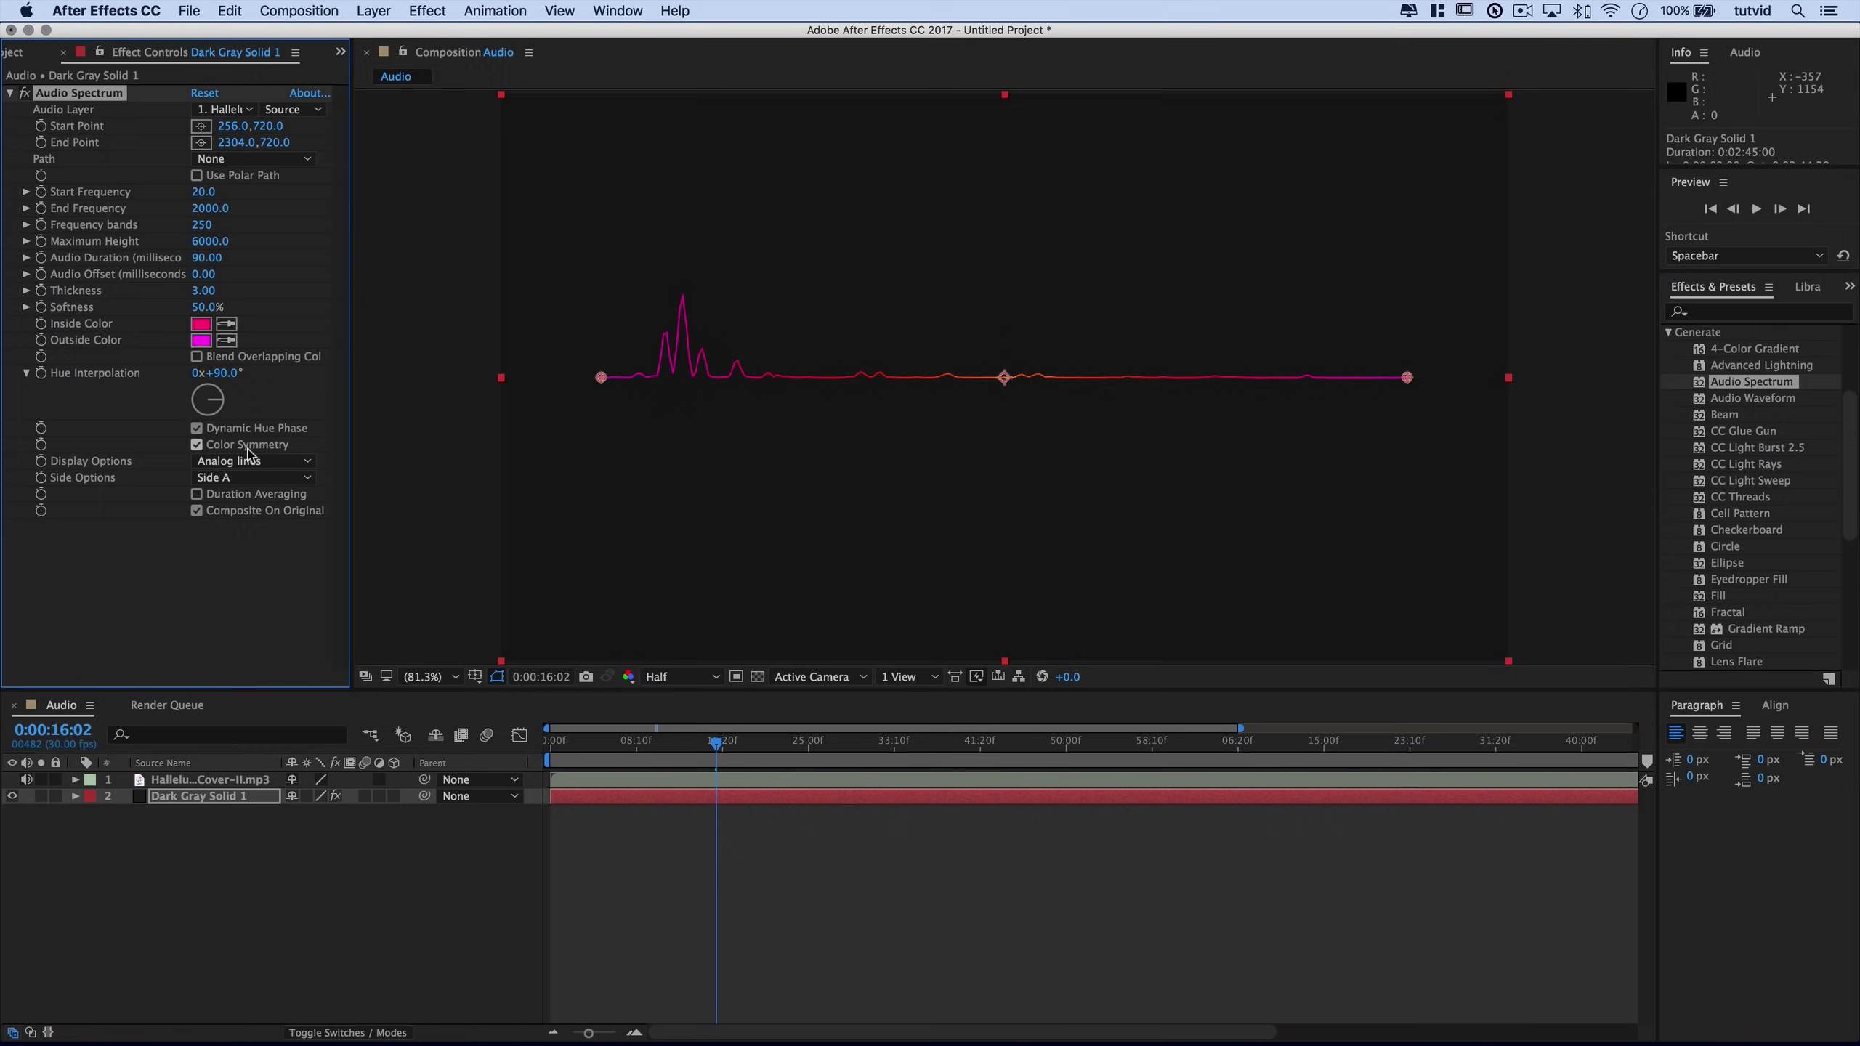
click(263, 477)
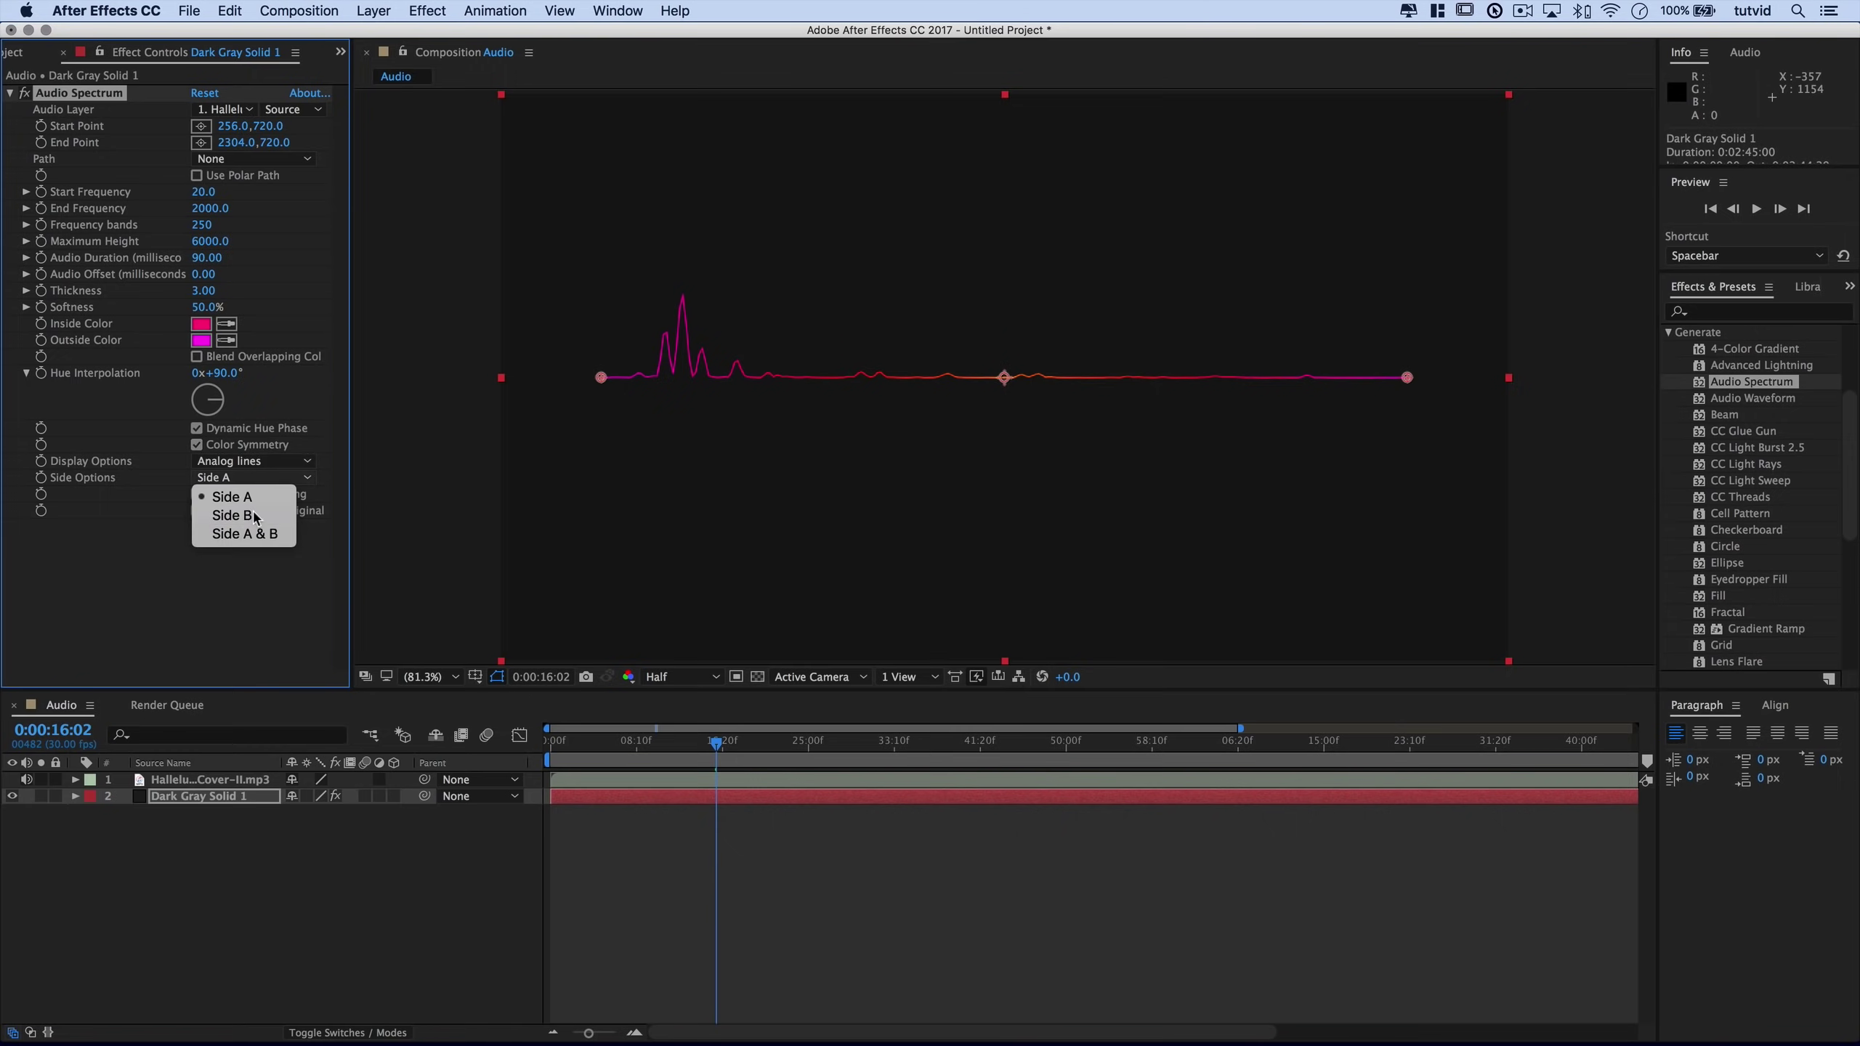
click(277, 511)
click(264, 477)
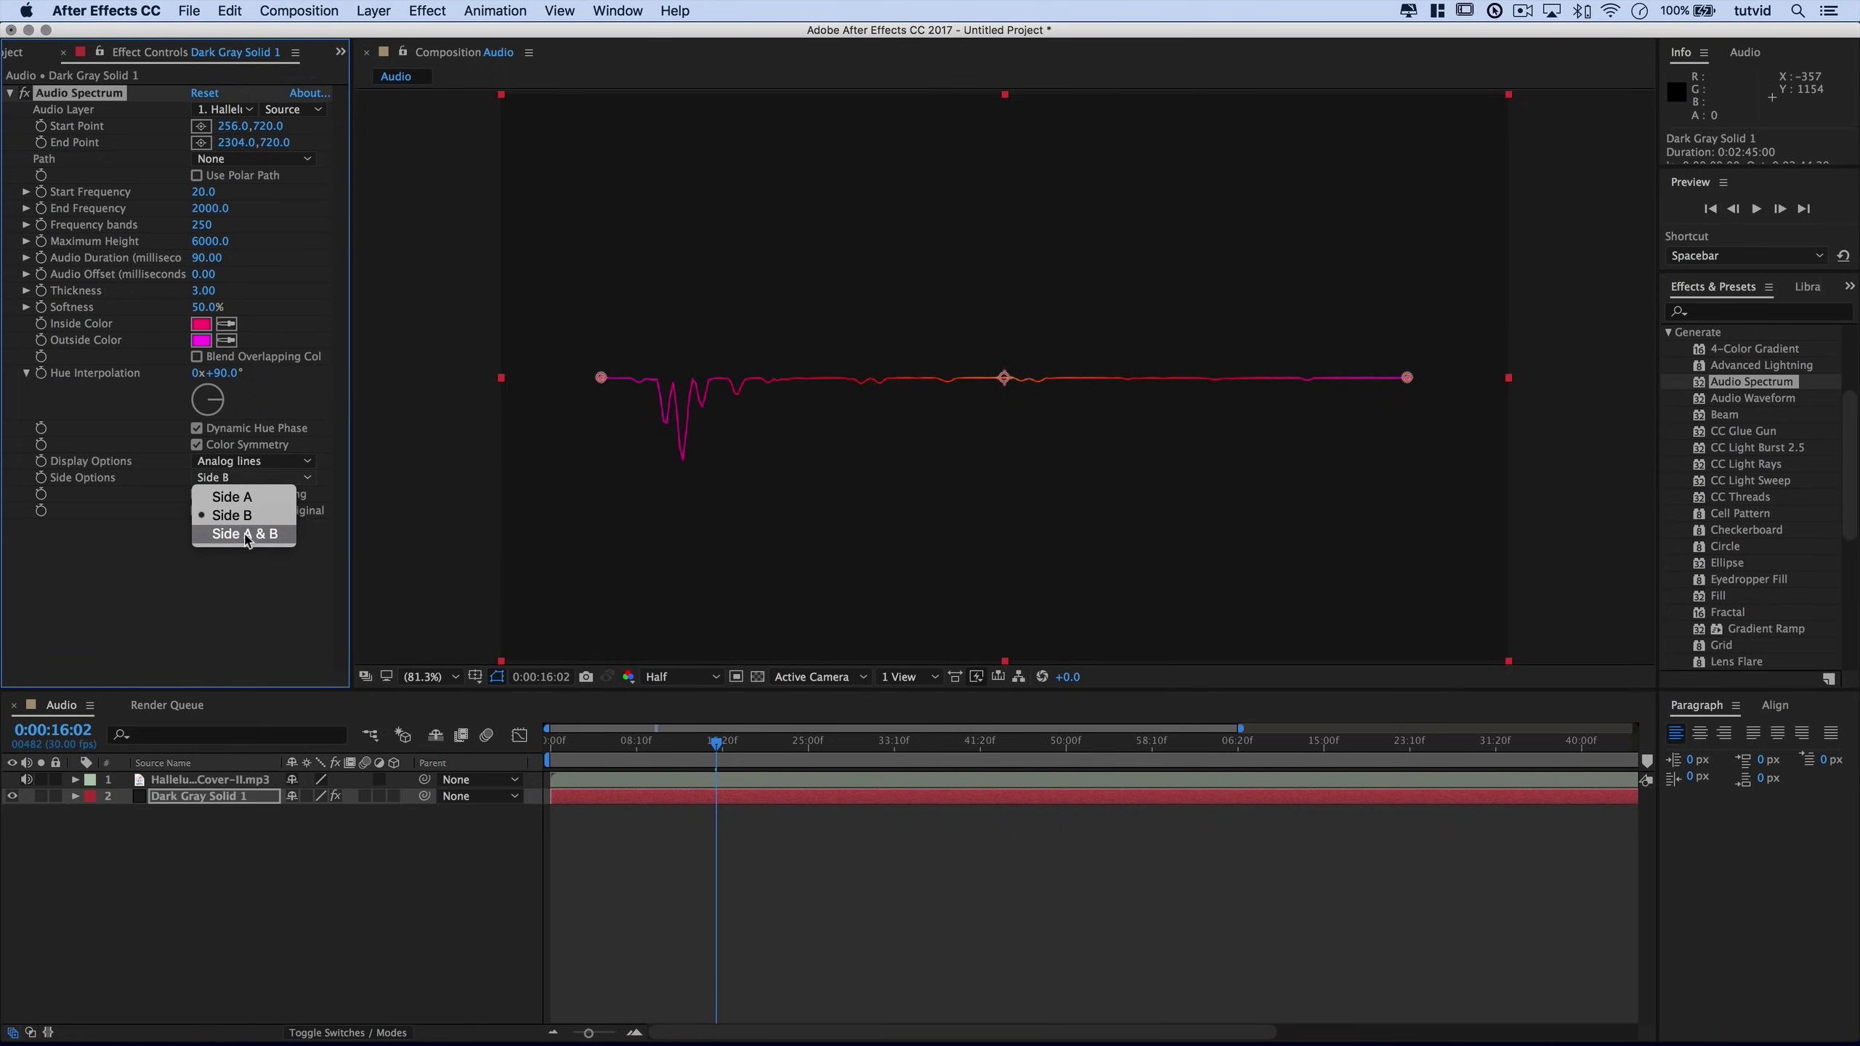
click(267, 527)
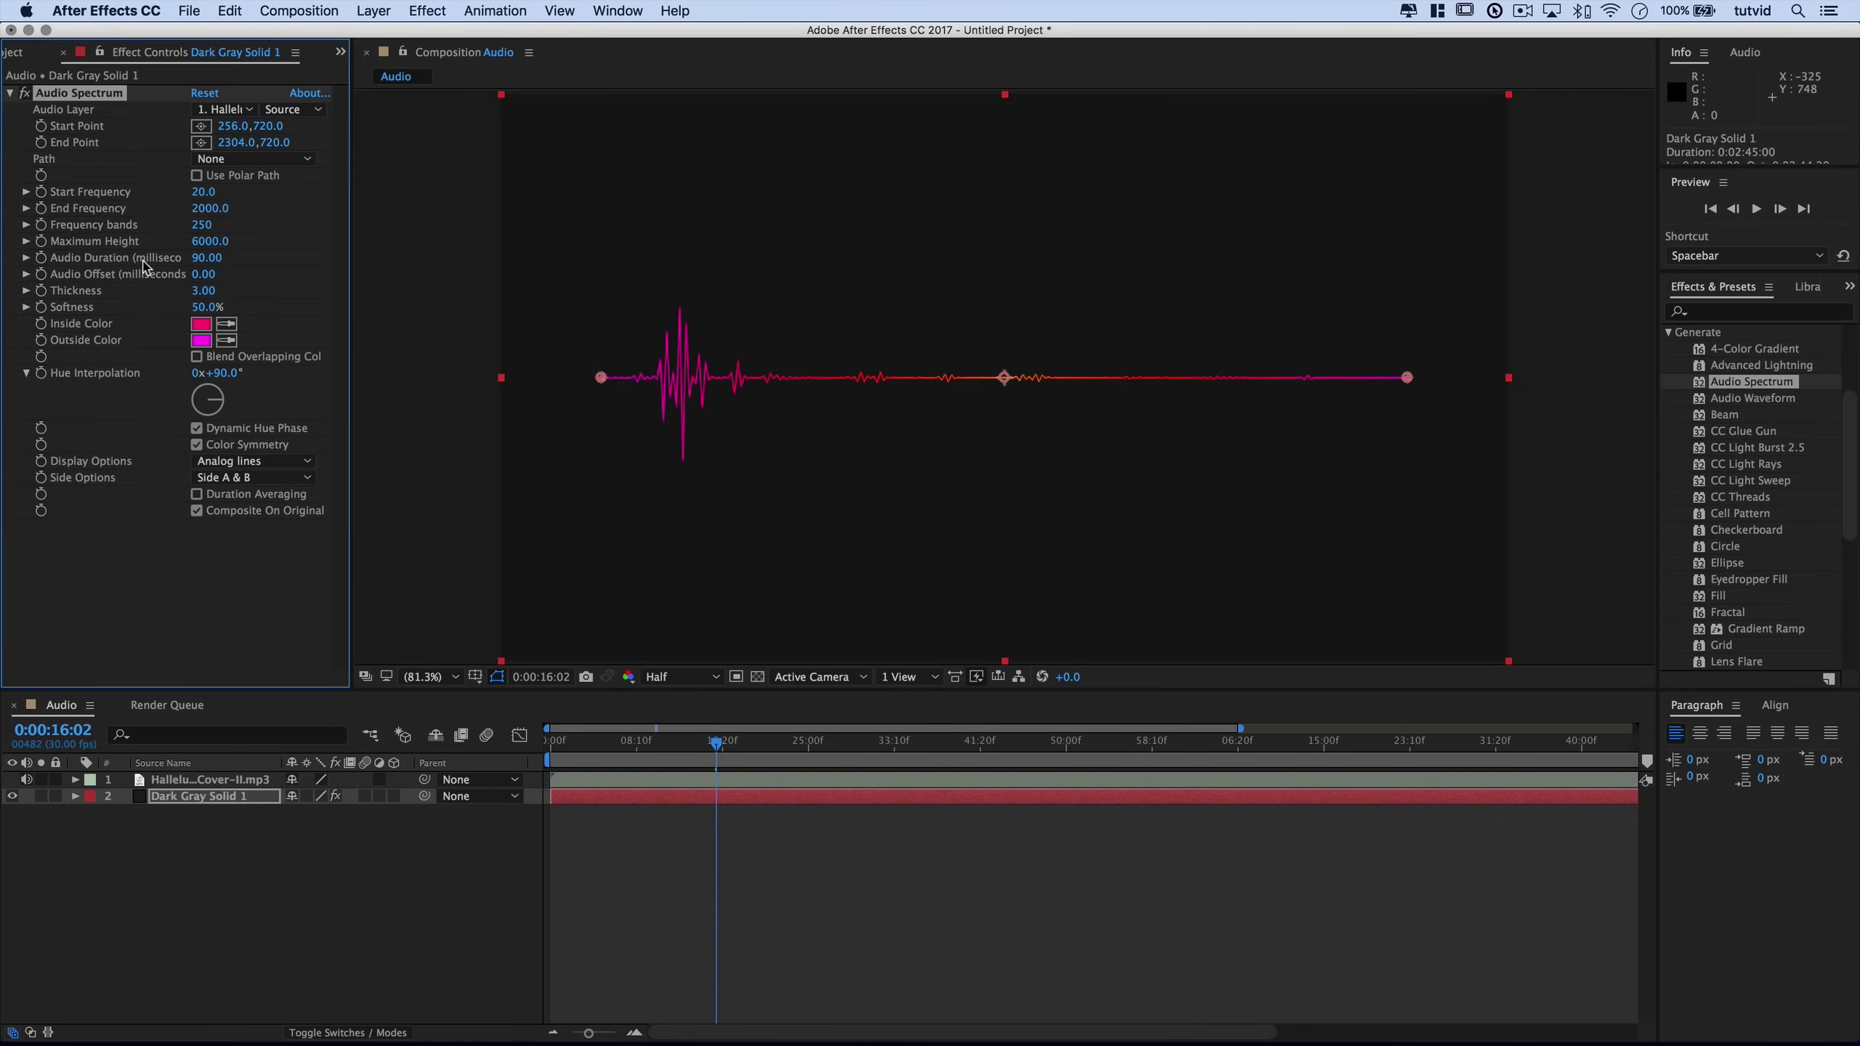
Set the spectrum line Thickness to 4, leaving Softness at 50%.
click(208, 291)
text(5)
key(Tab)
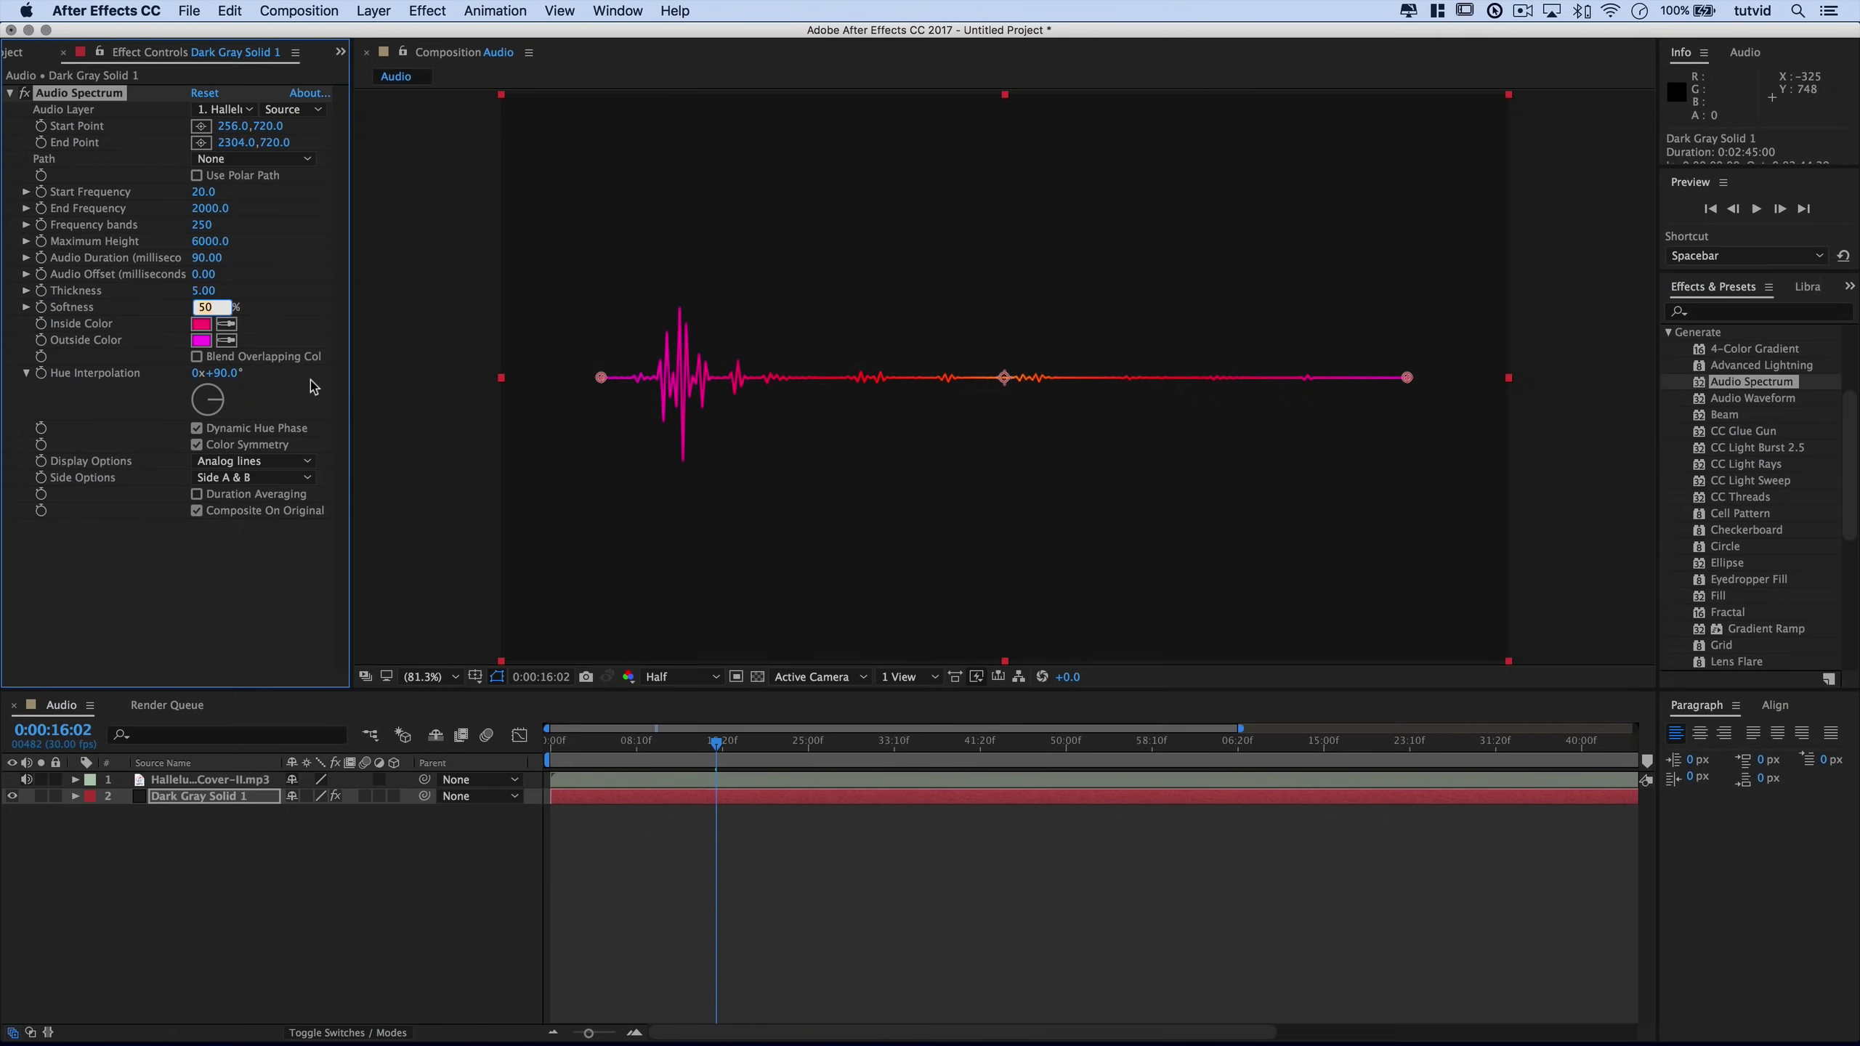
key(shift+Tab)
text(4)
key(Tab)
key(Tab)
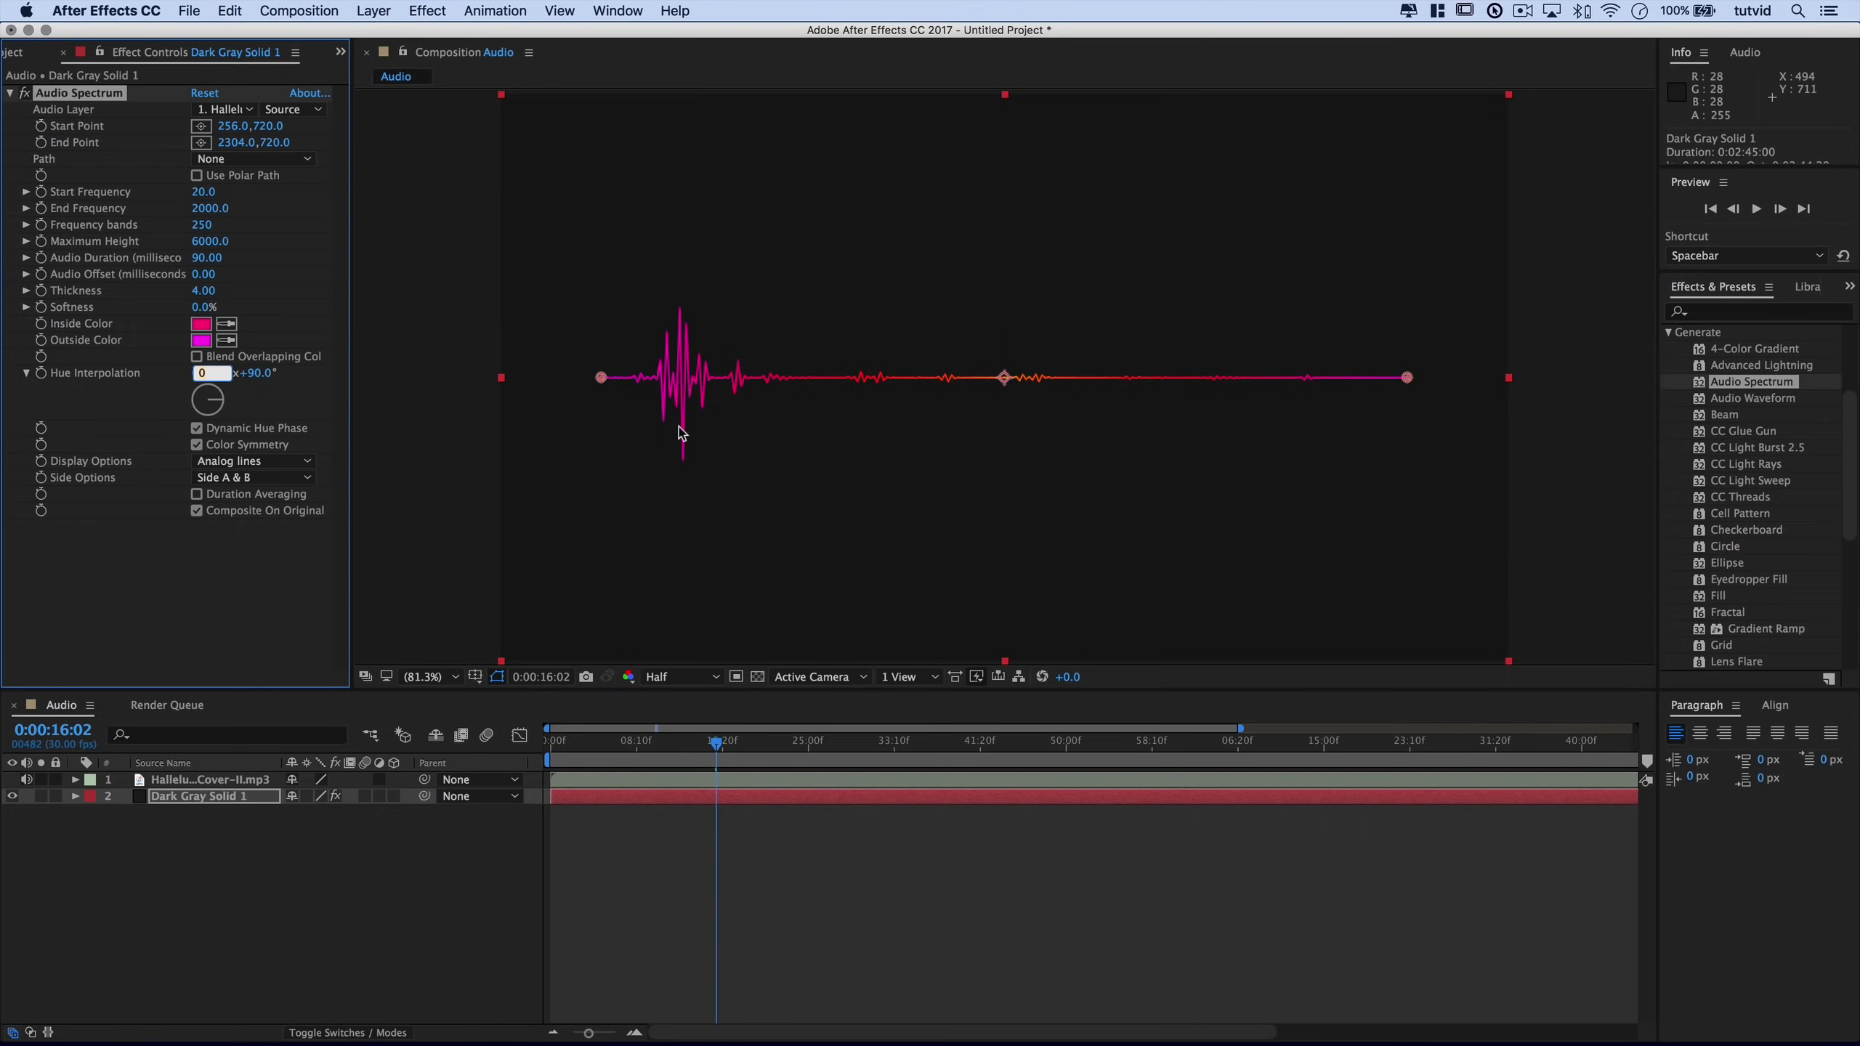
key(shift+Tab)
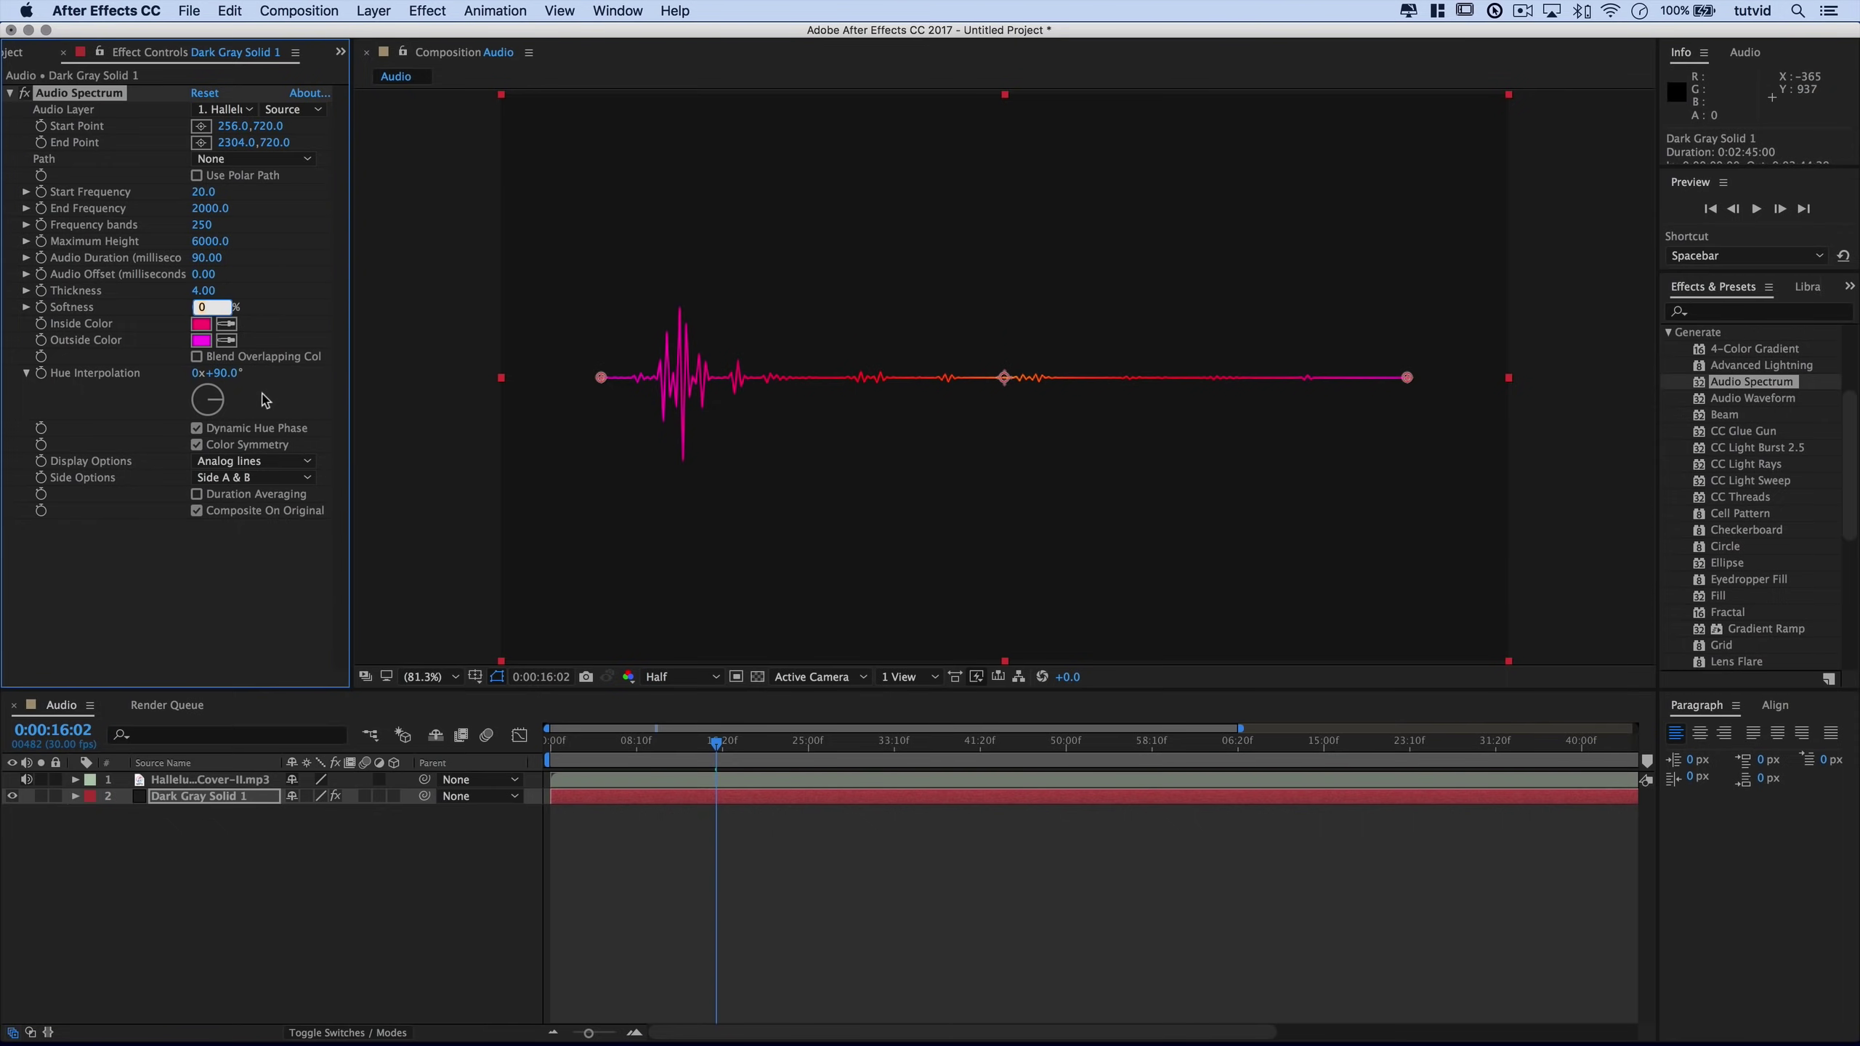
key(Tab)
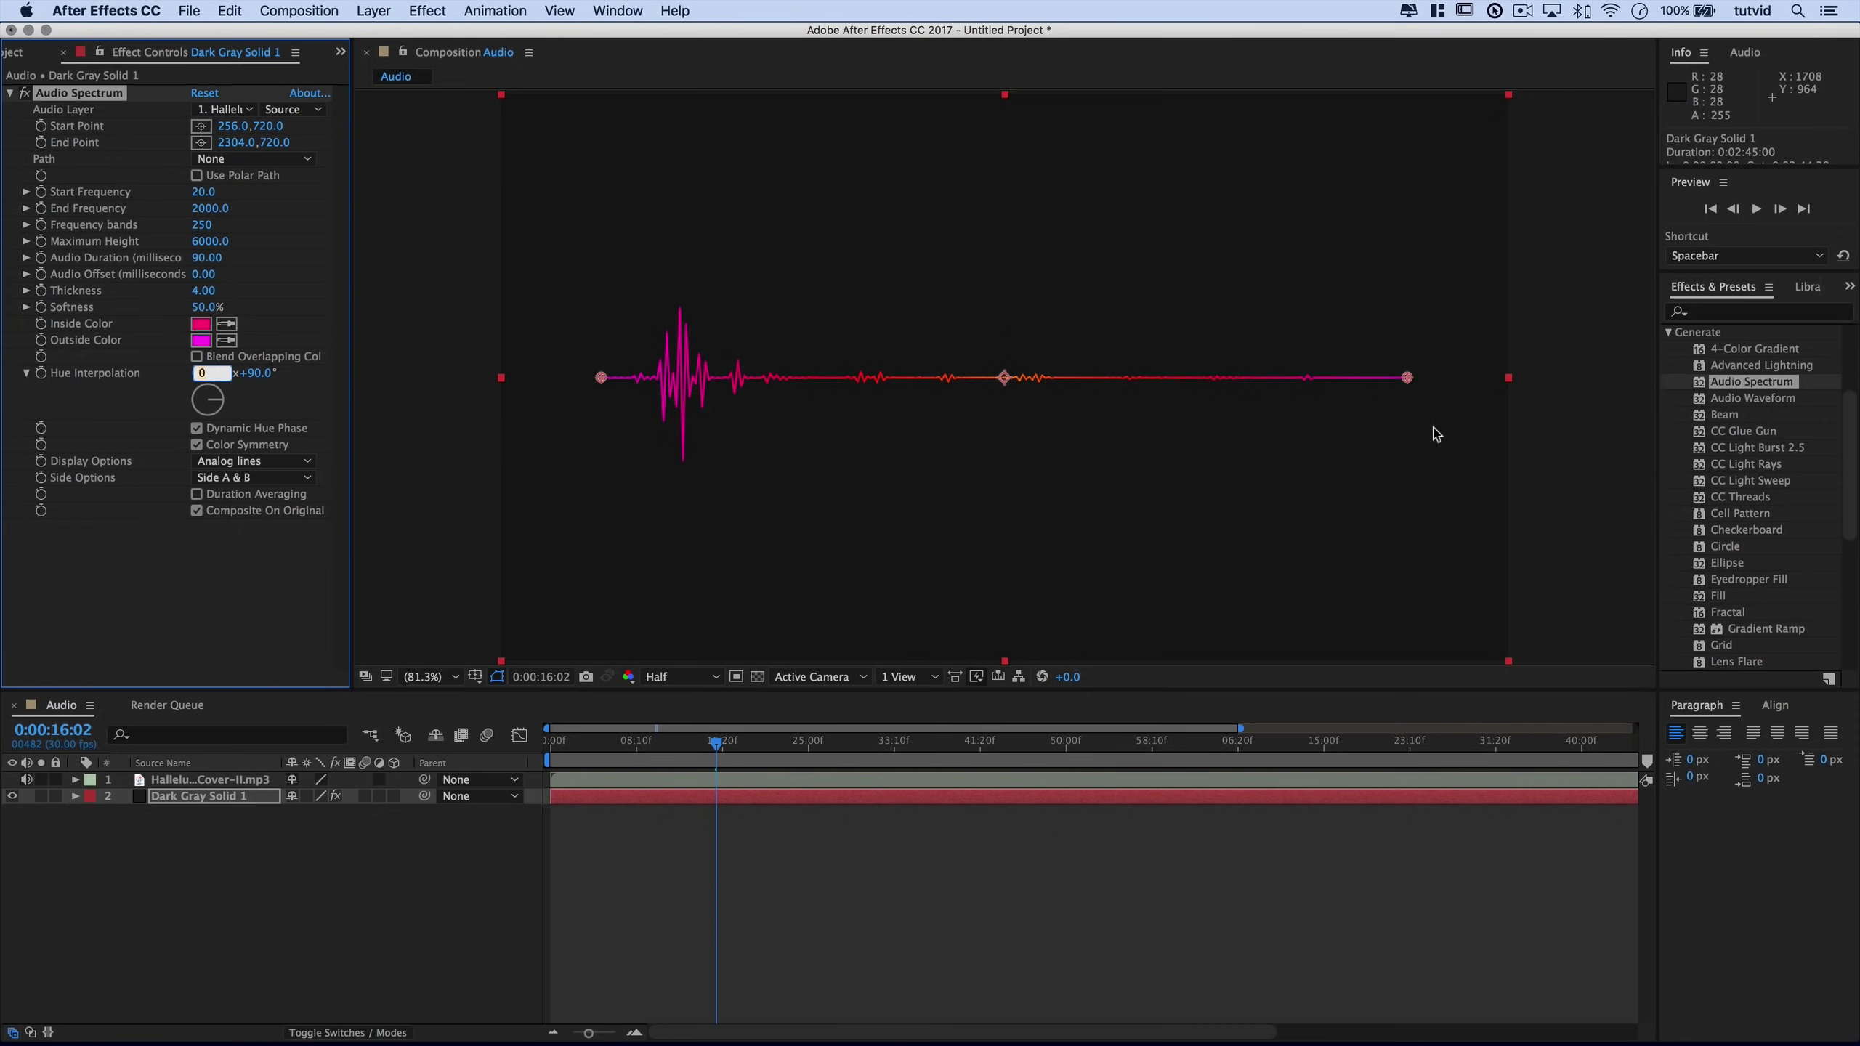
Set the Start Point x to 550 and the End Point x to 1950.
click(228, 127)
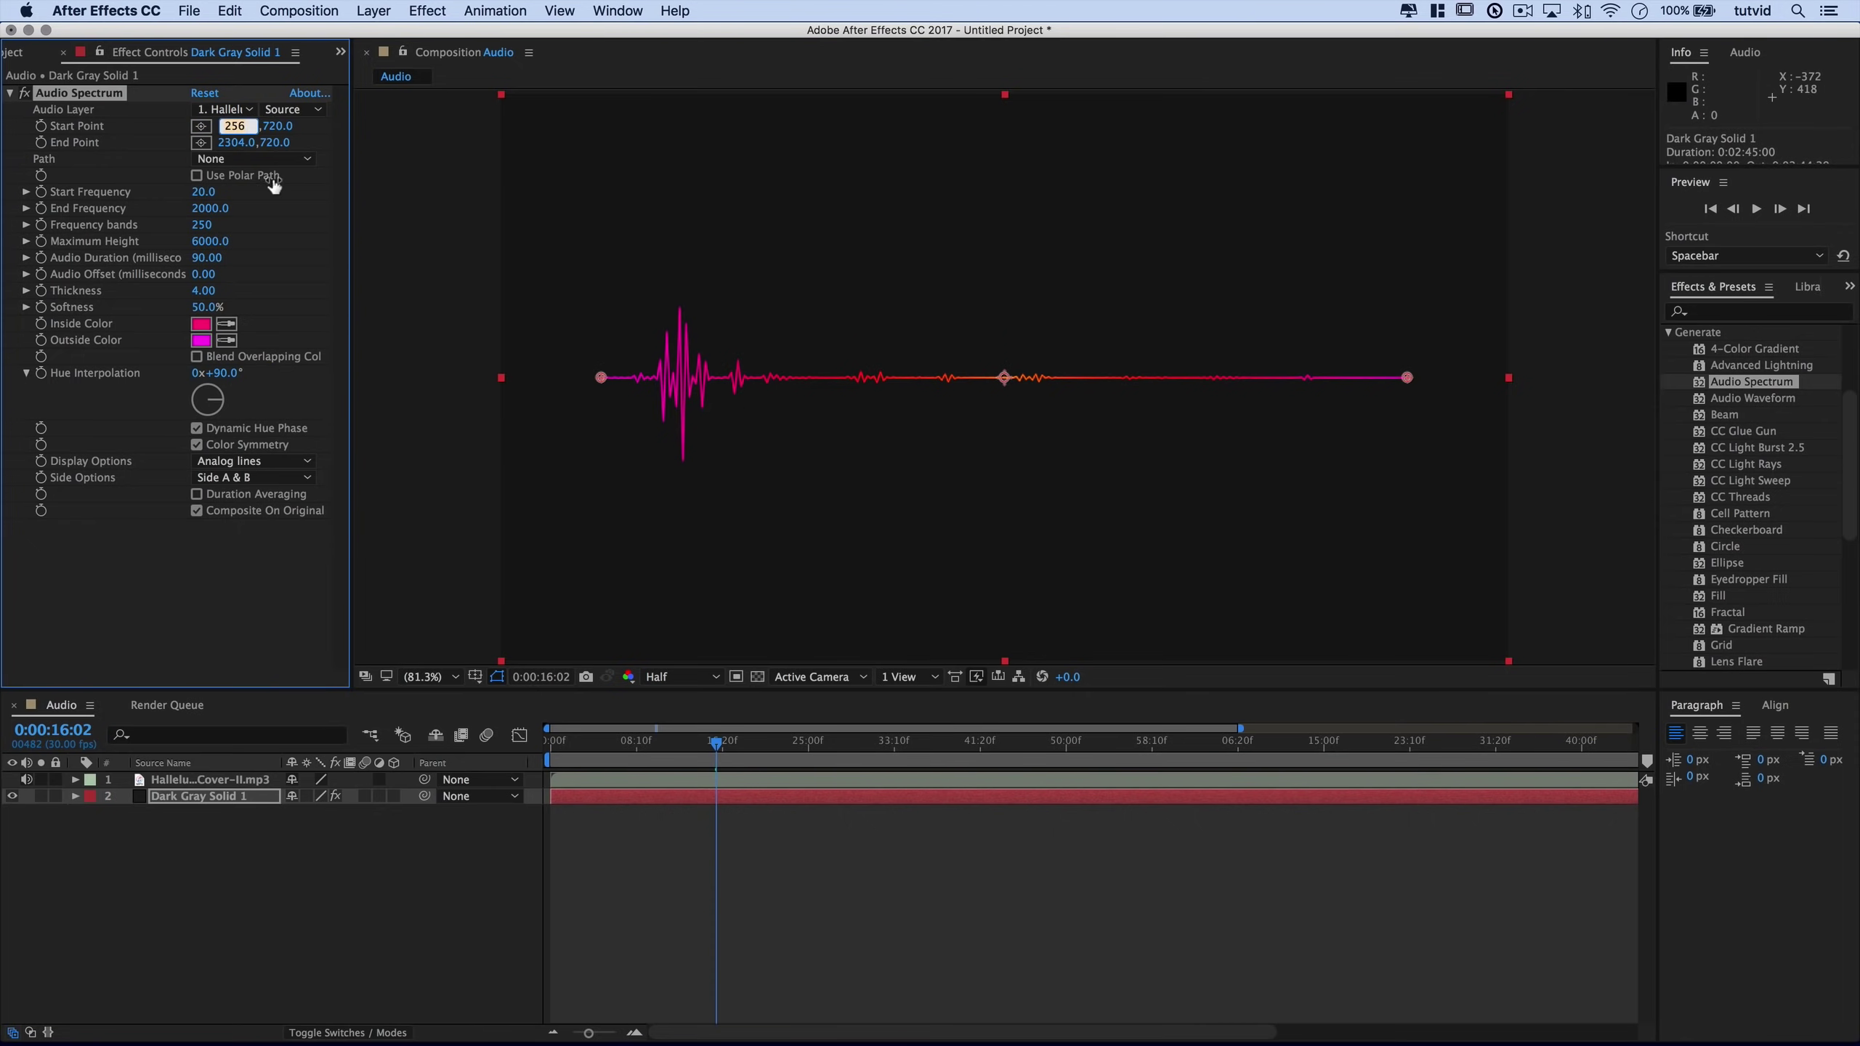
text(550)
key(Tab)
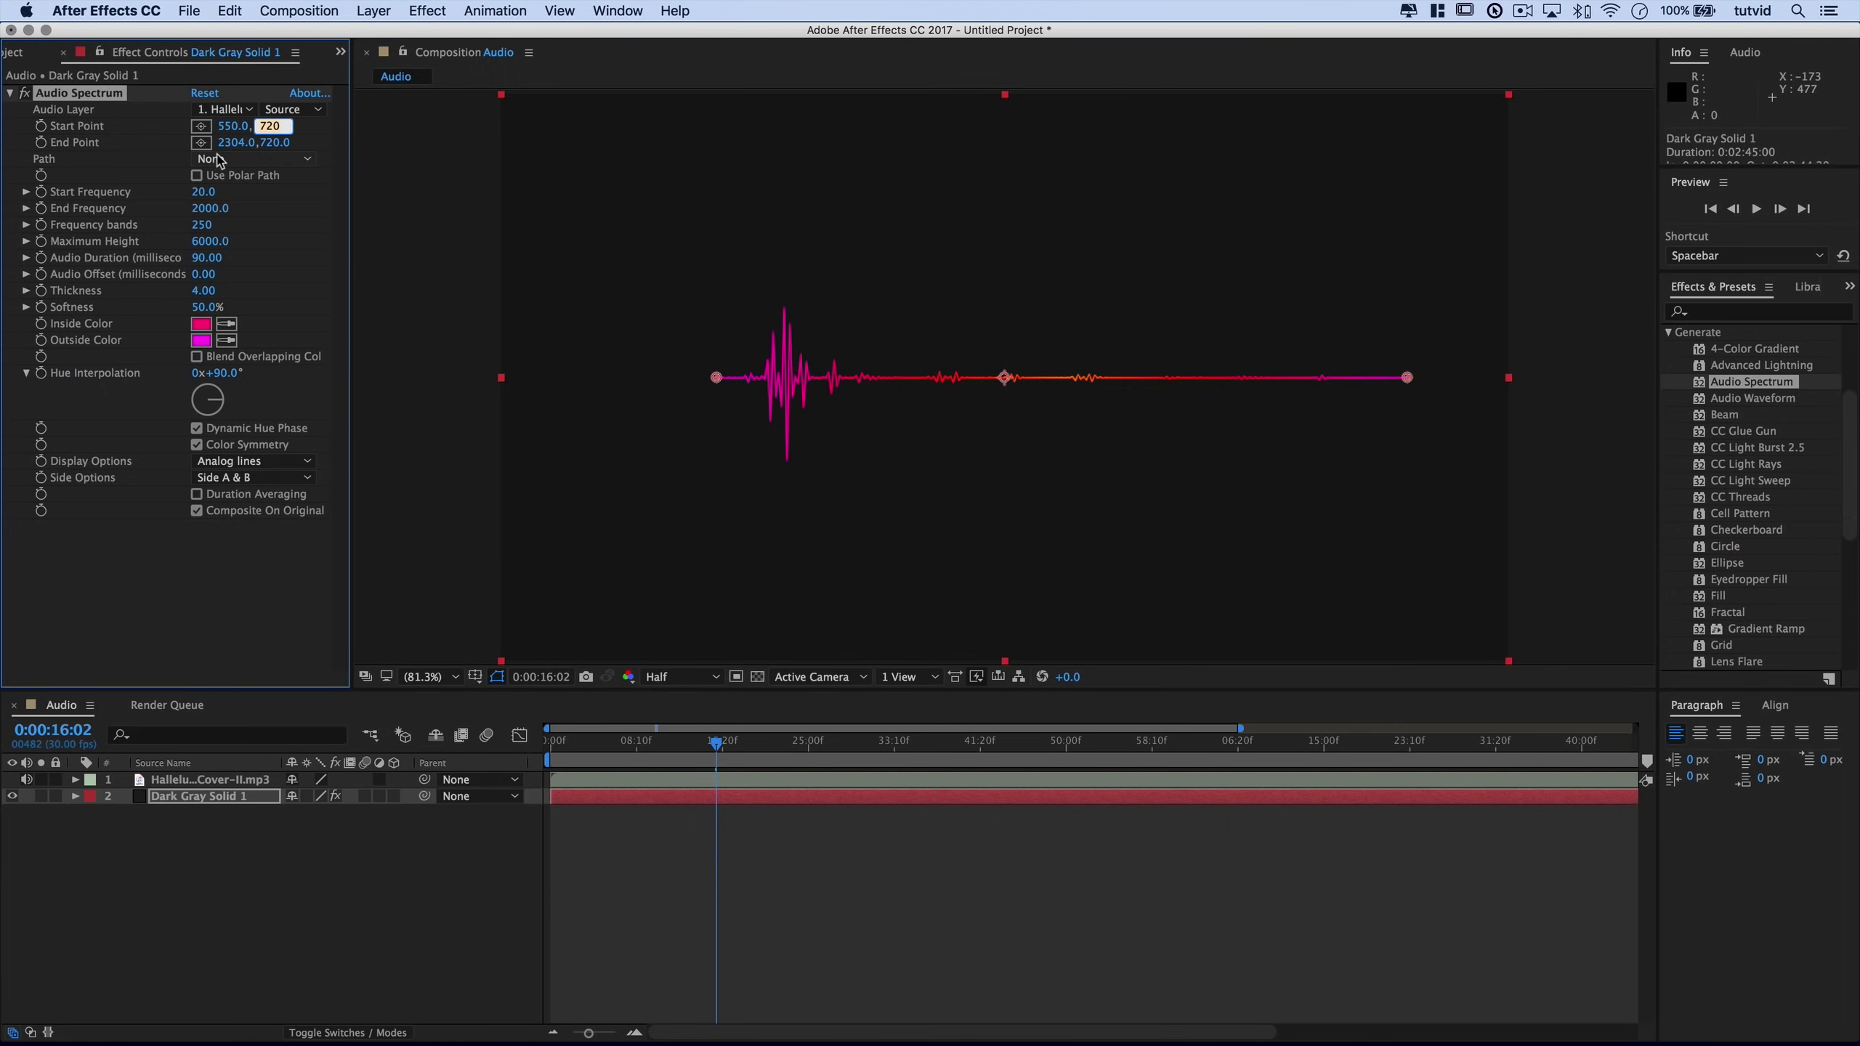
click(230, 144)
text(180)
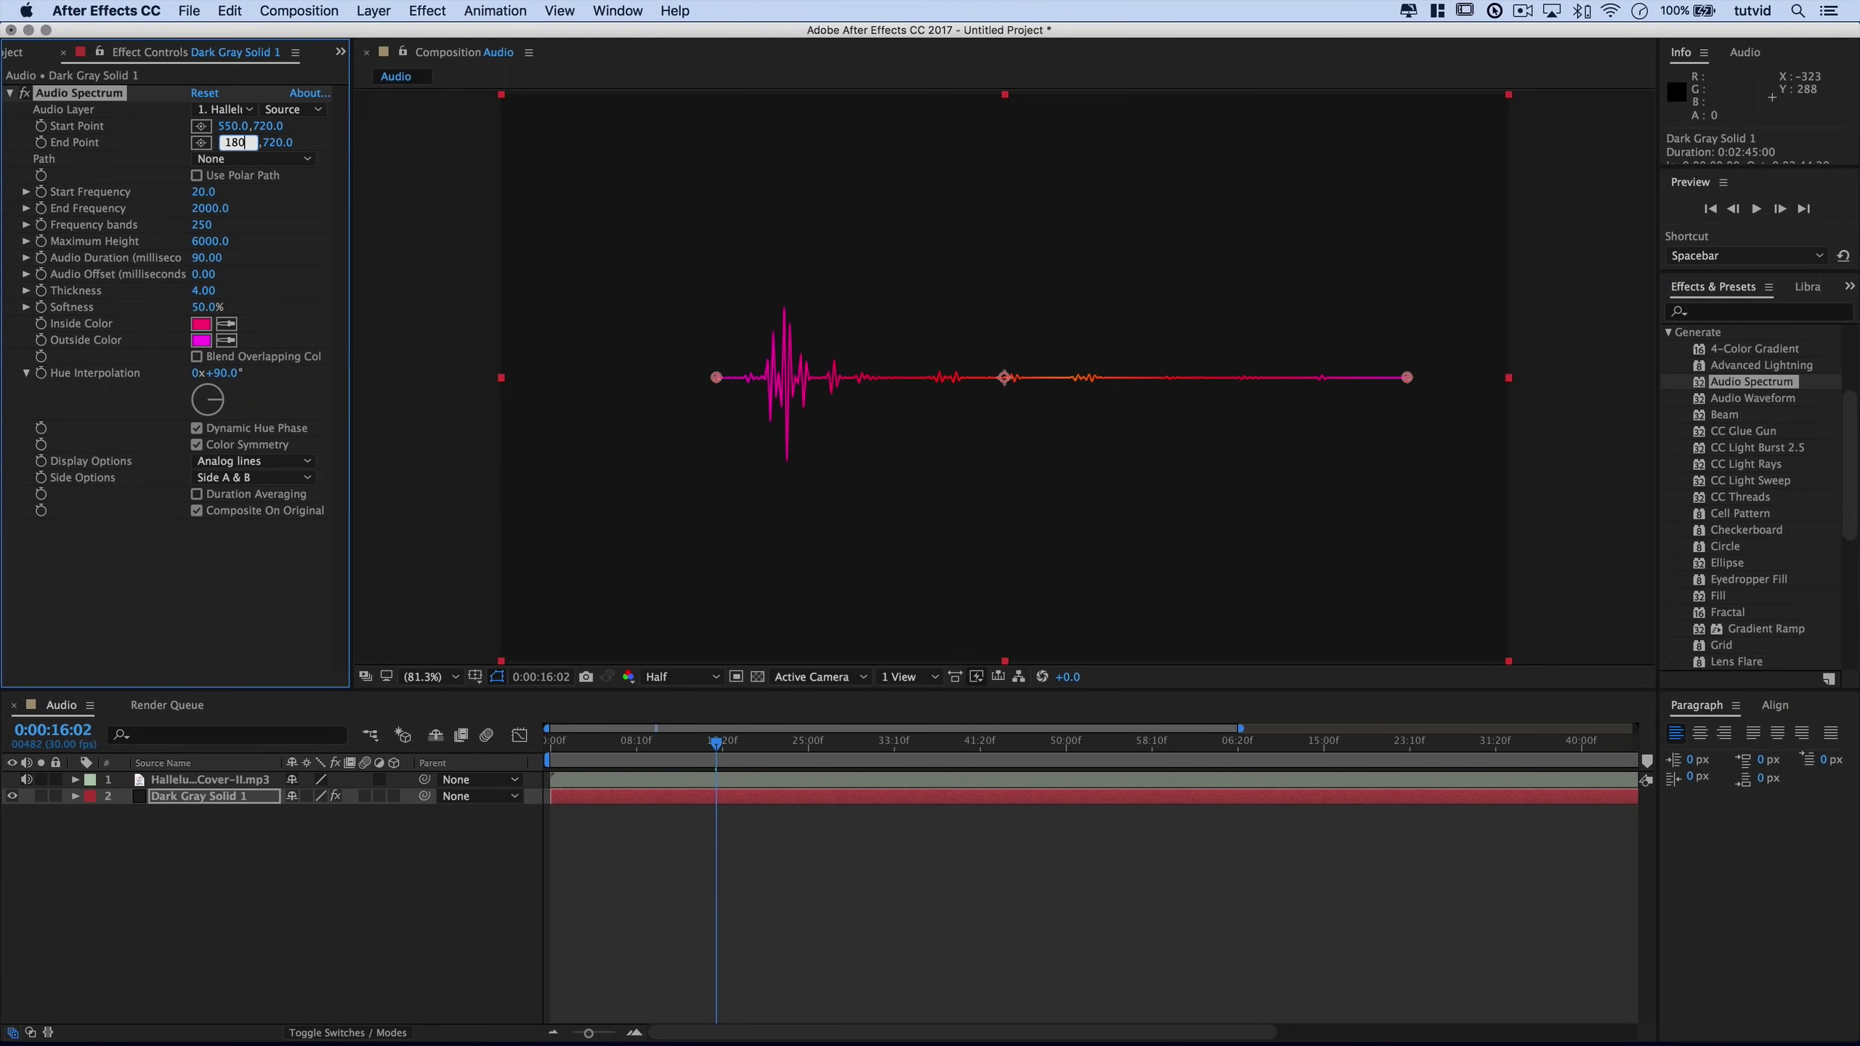
text(0)
key(Tab)
key(shift+Tab)
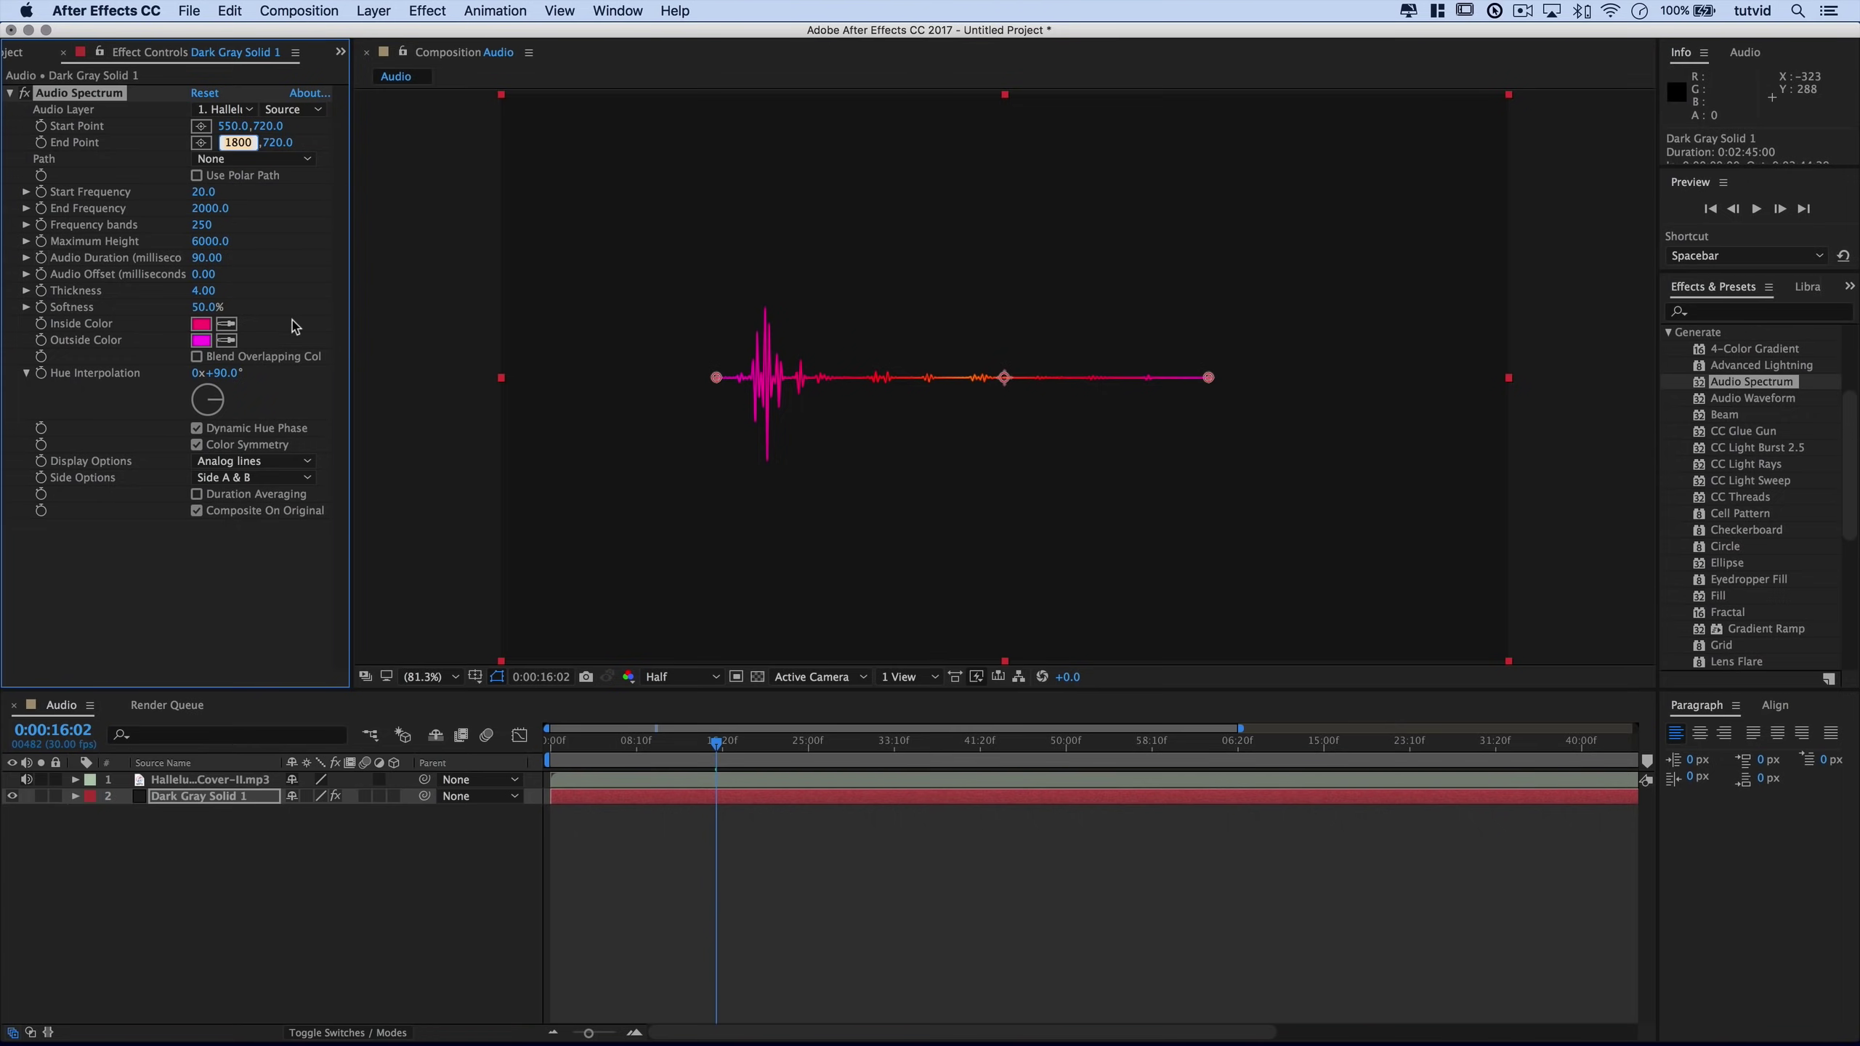
text(1950)
key(Tab)
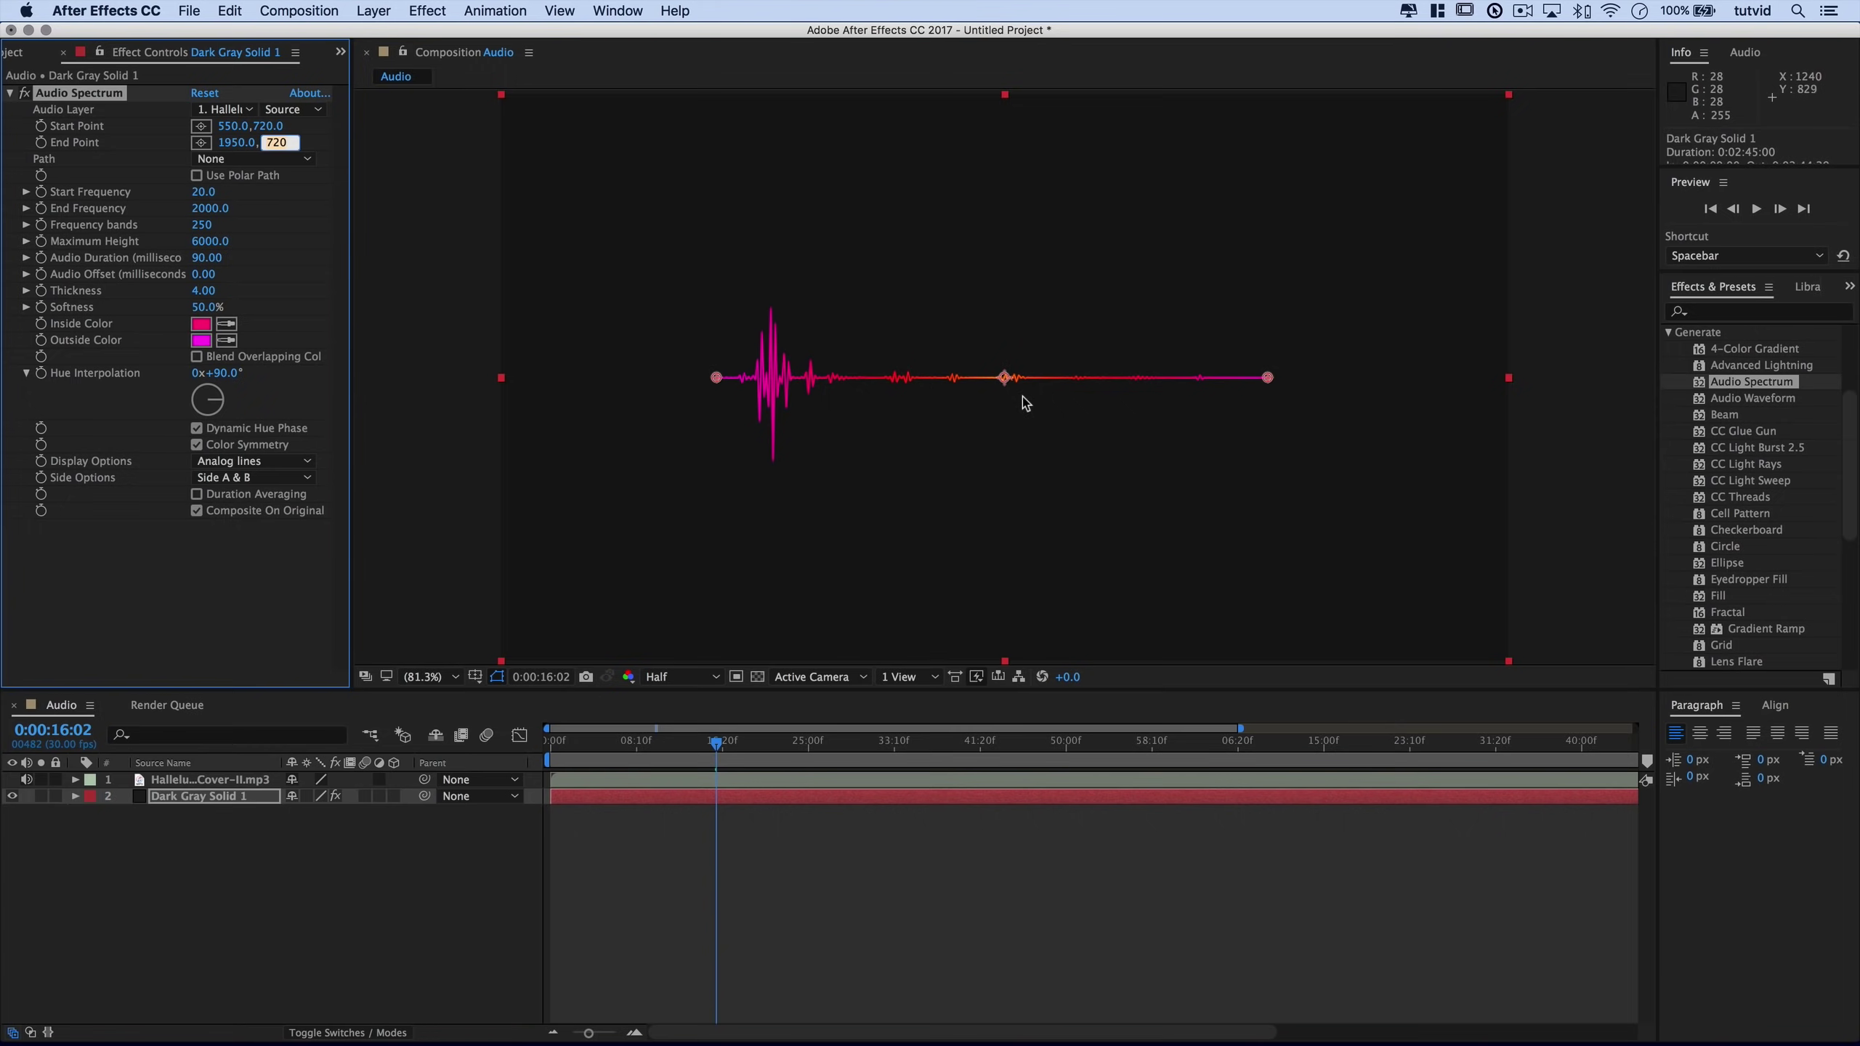
click(648, 741)
drag(640, 745, 674, 769)
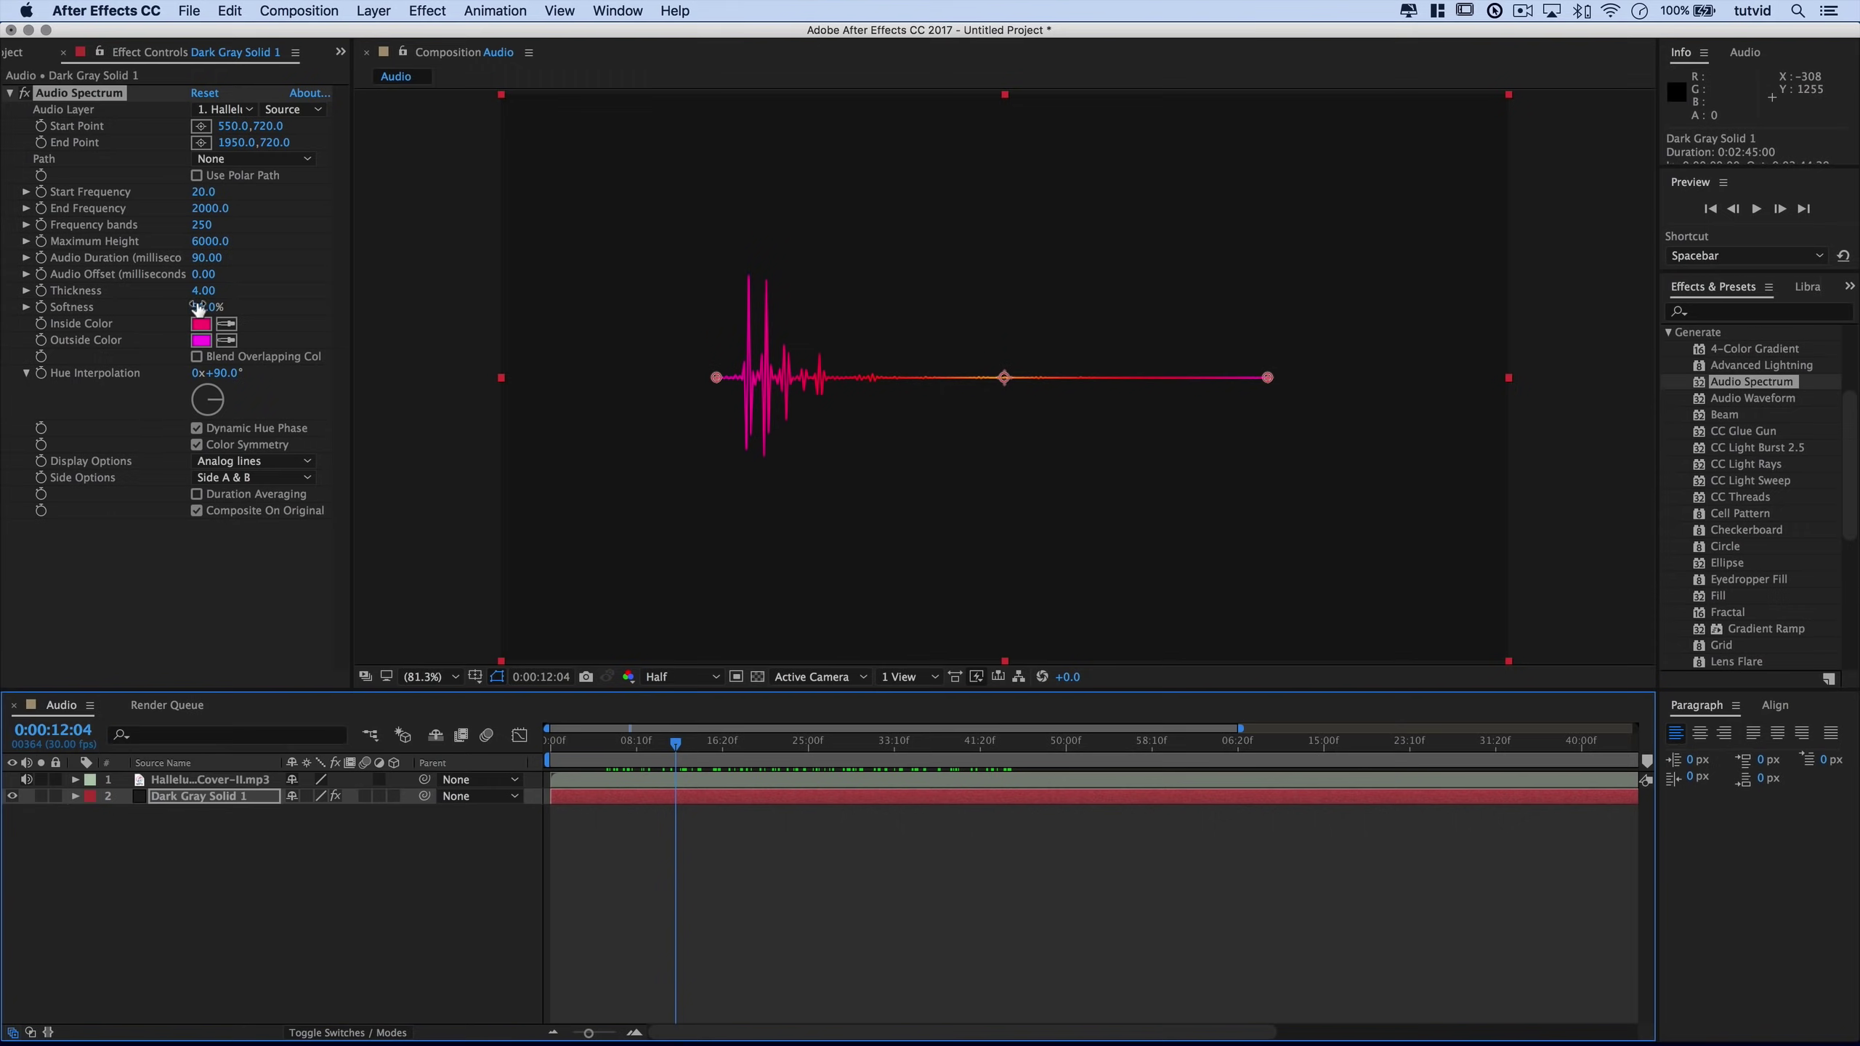
click(204, 287)
click(204, 289)
text(7)
key(Tab)
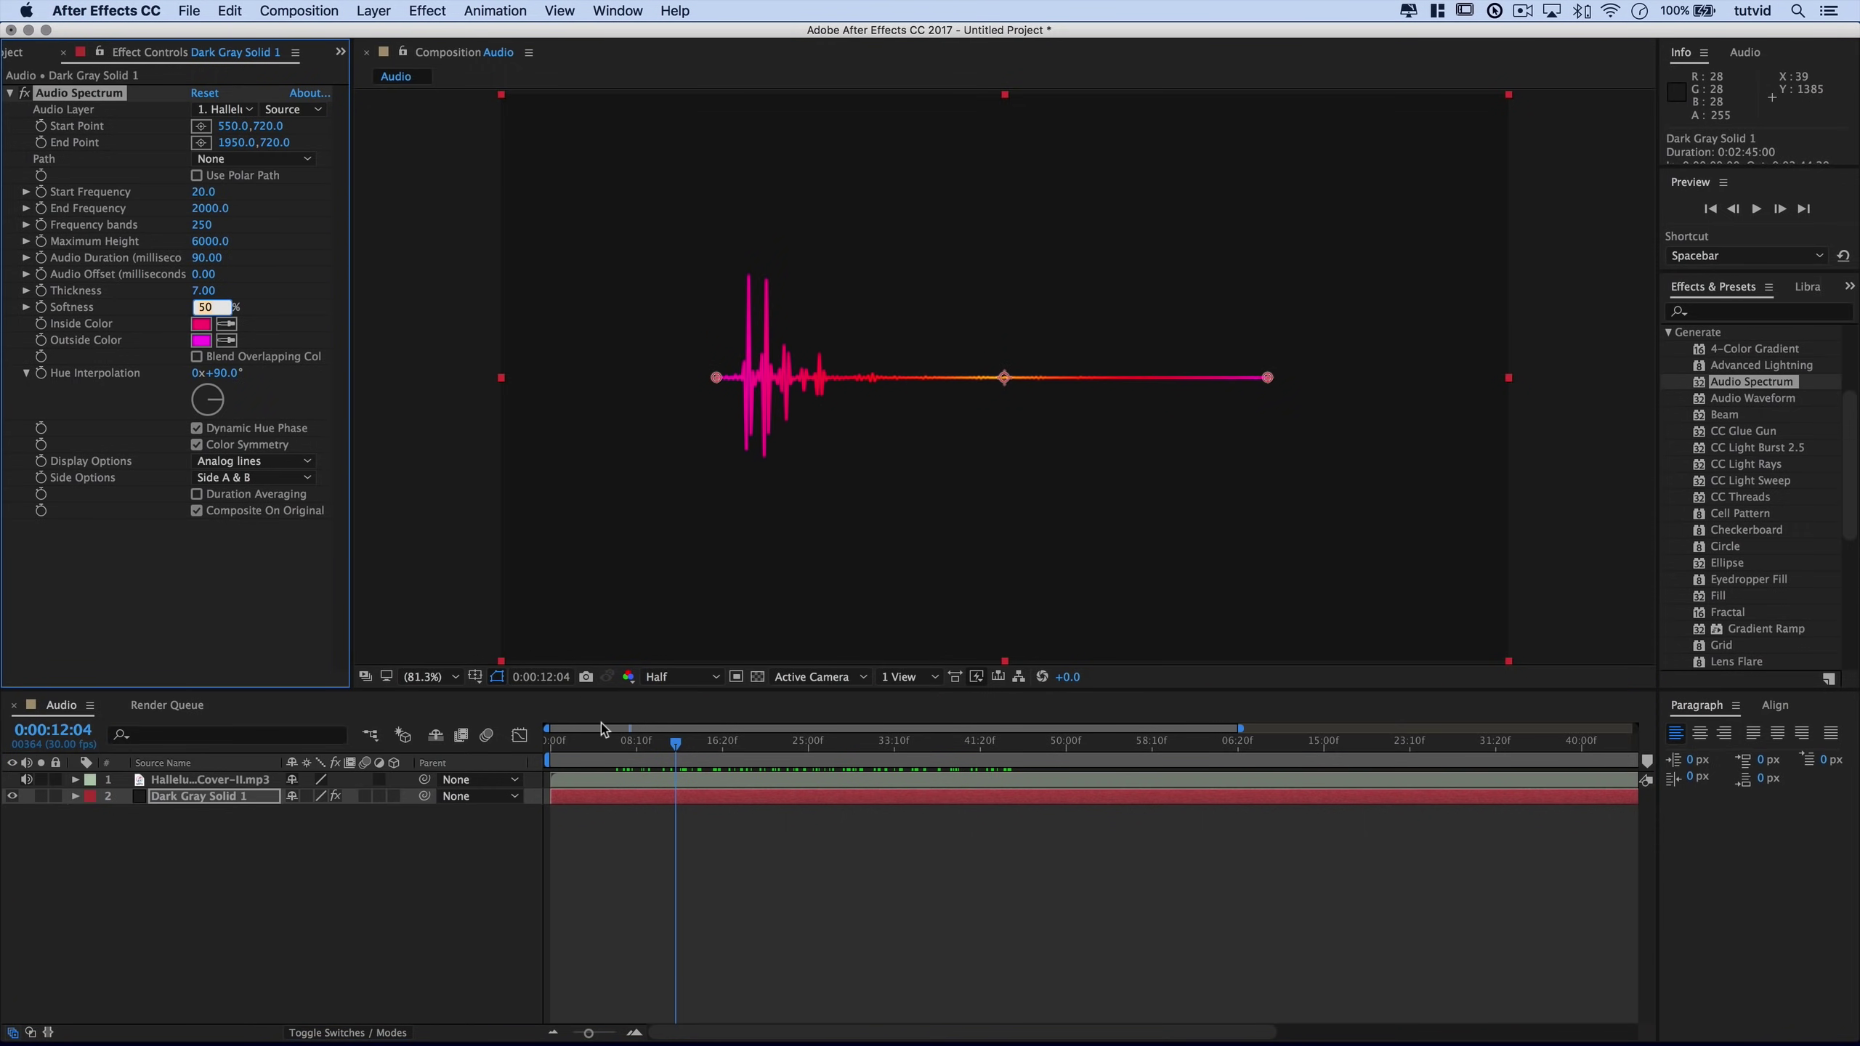
click(668, 773)
key(space)
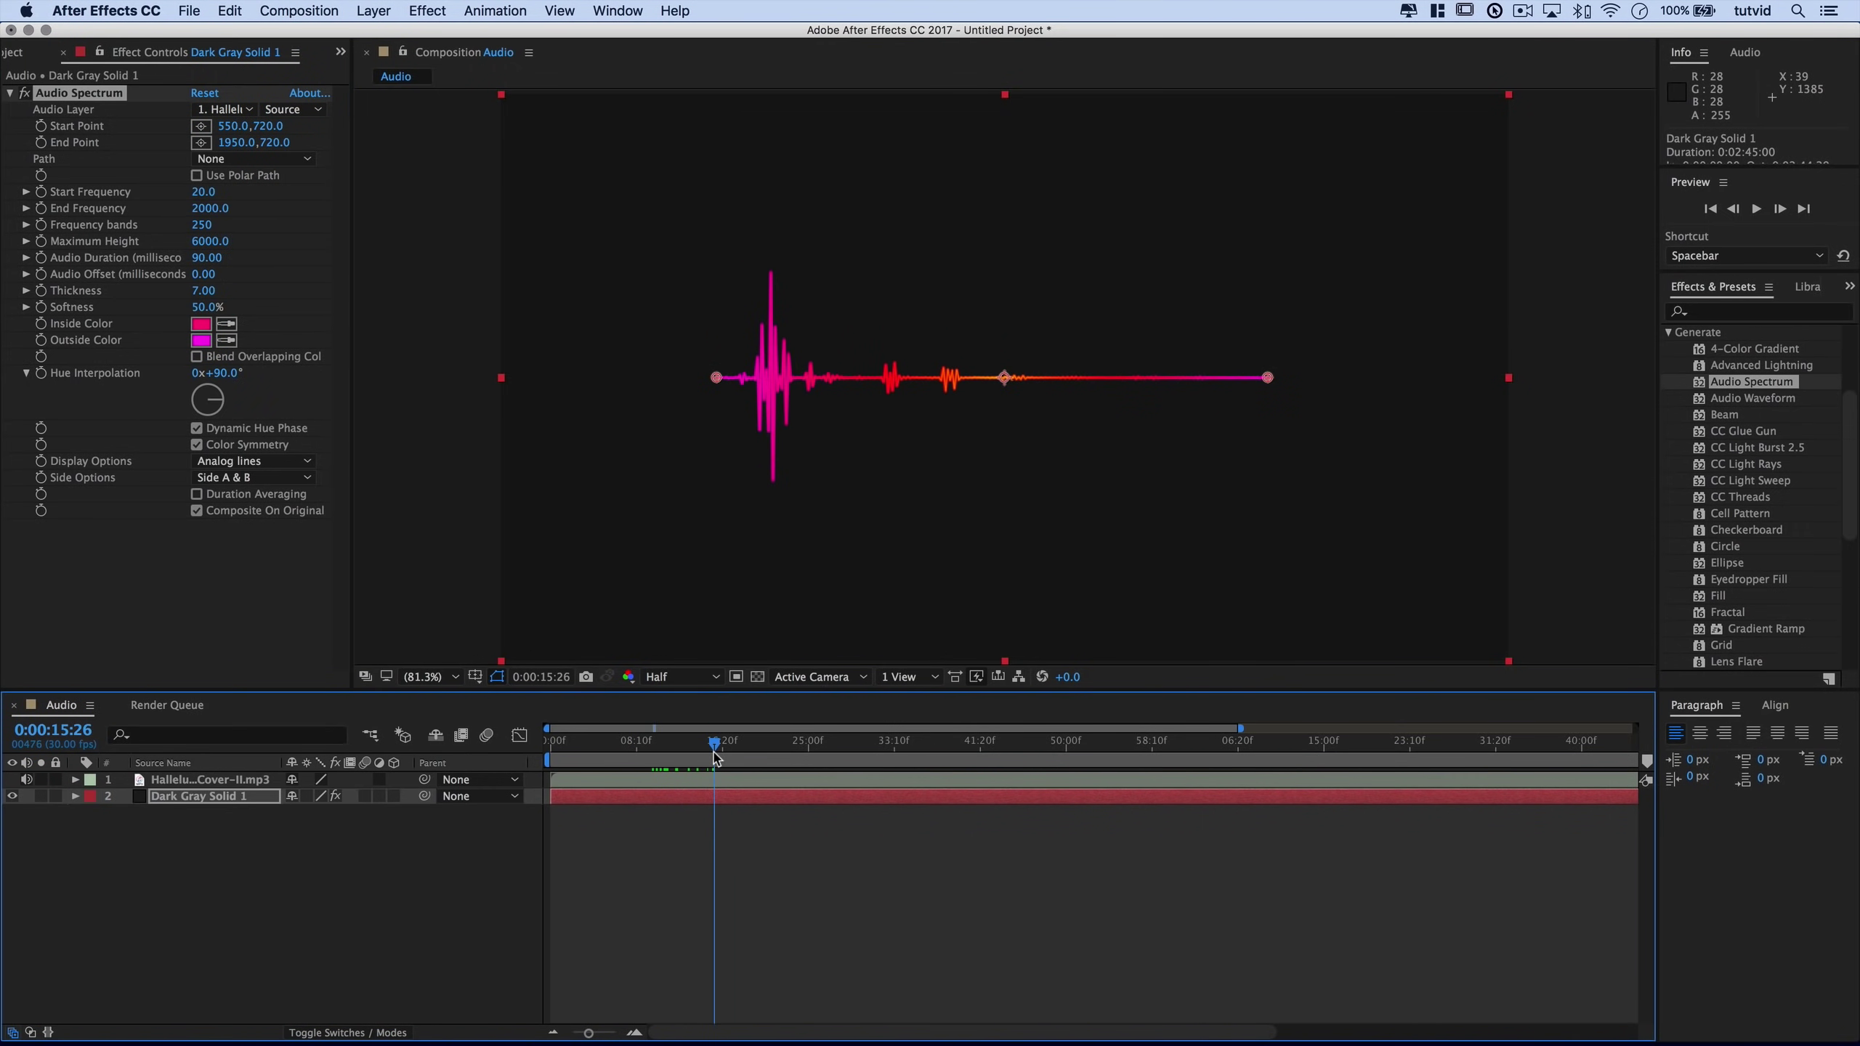
click(207, 225)
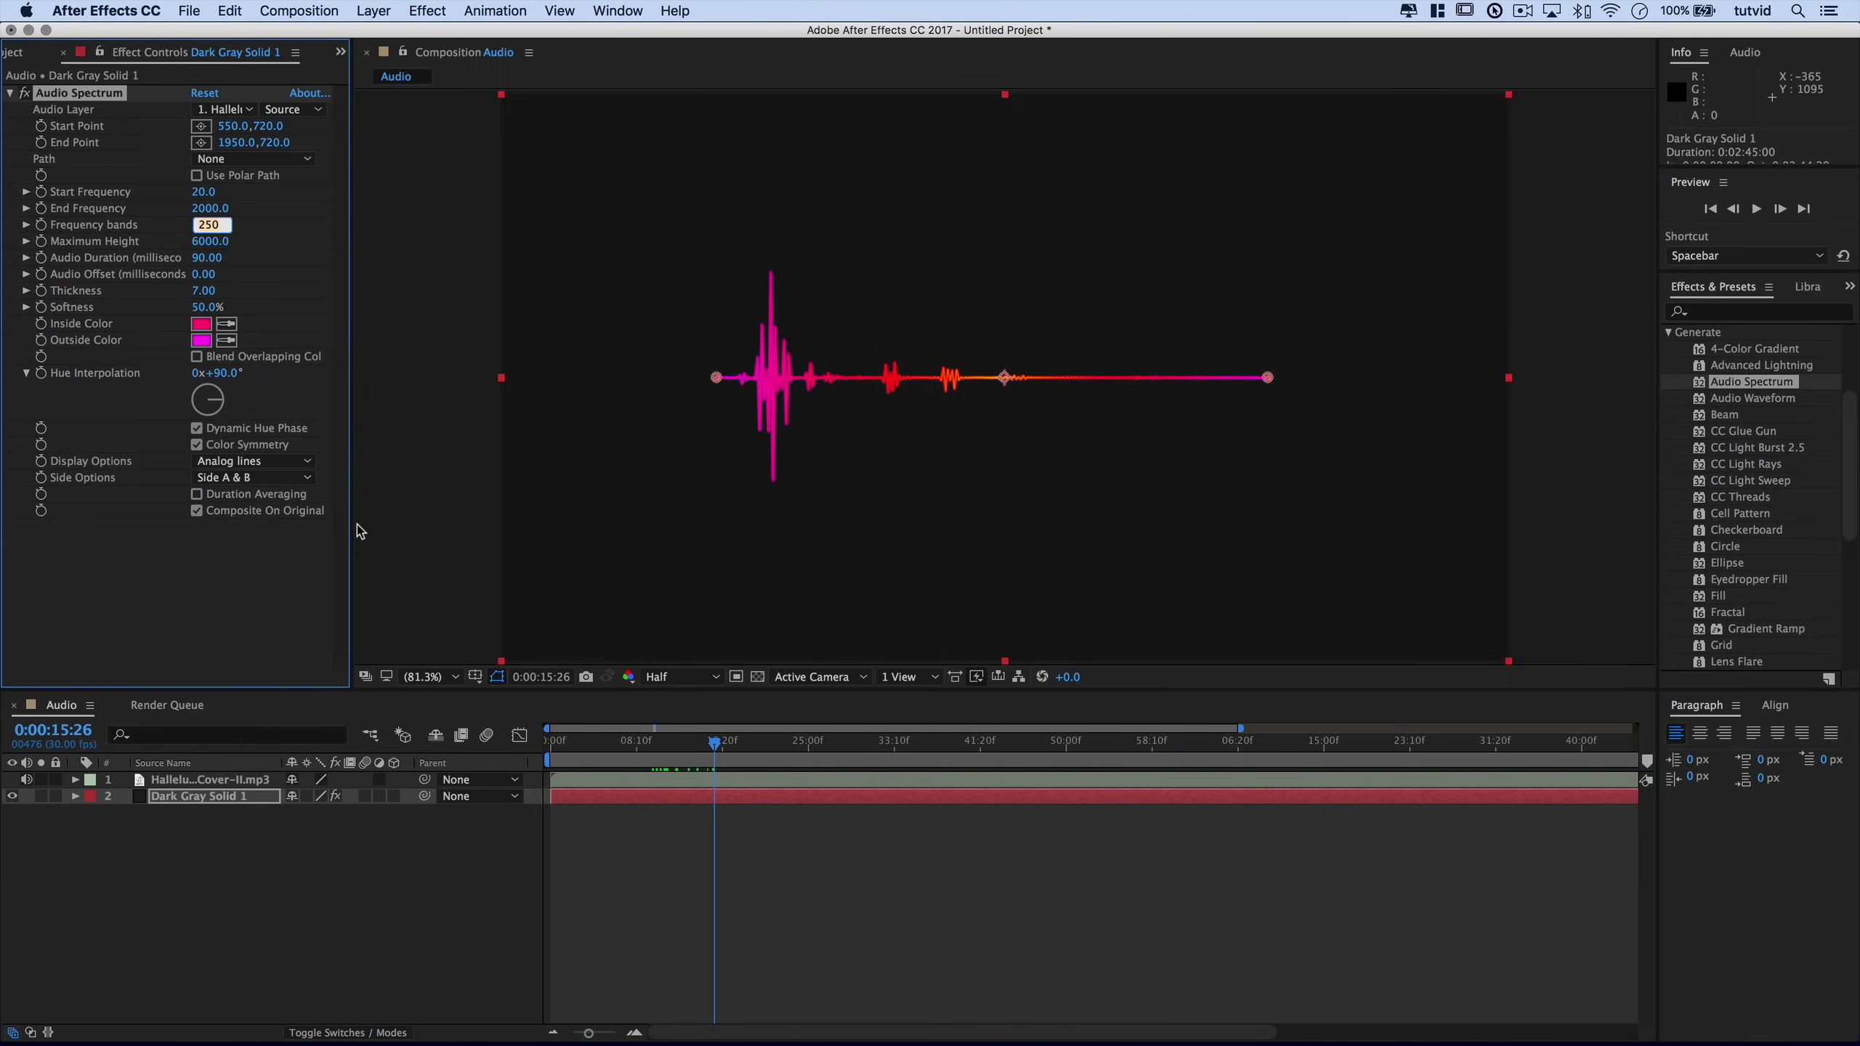
key(Return)
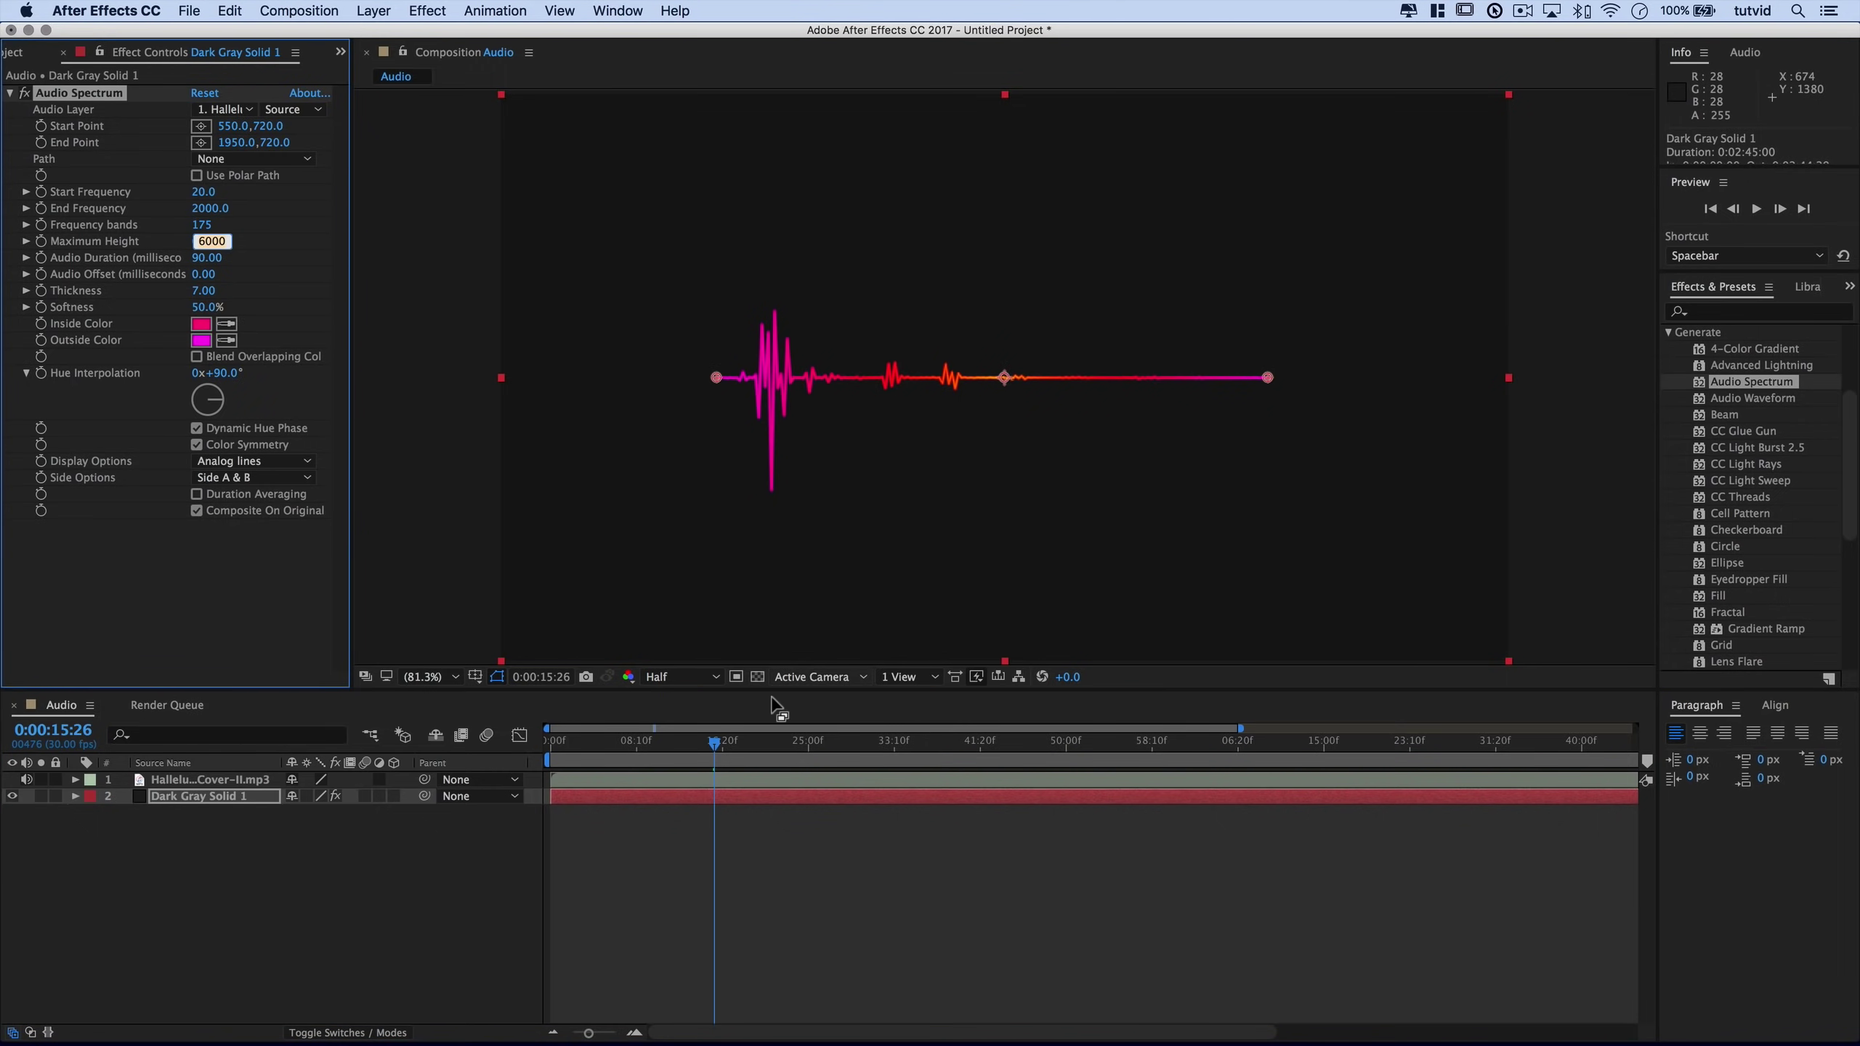
click(663, 742)
drag(659, 743, 747, 742)
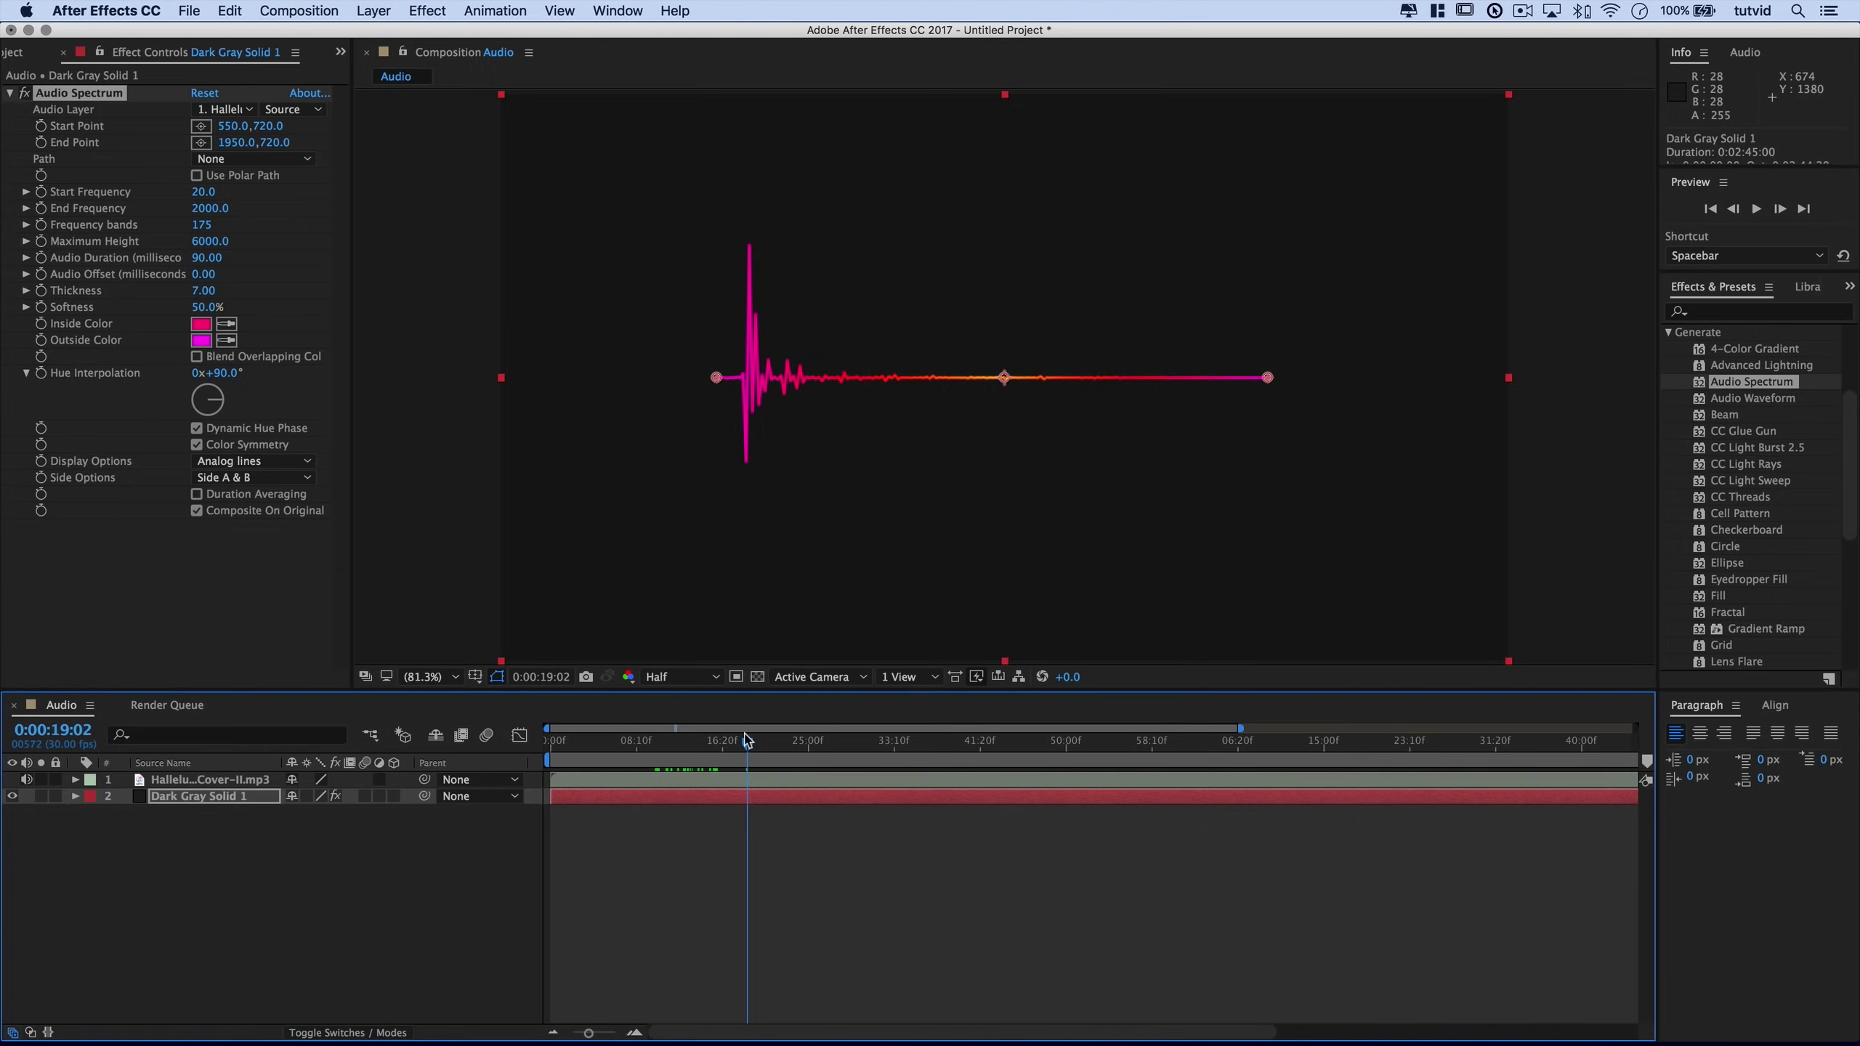
click(202, 225)
text(250)
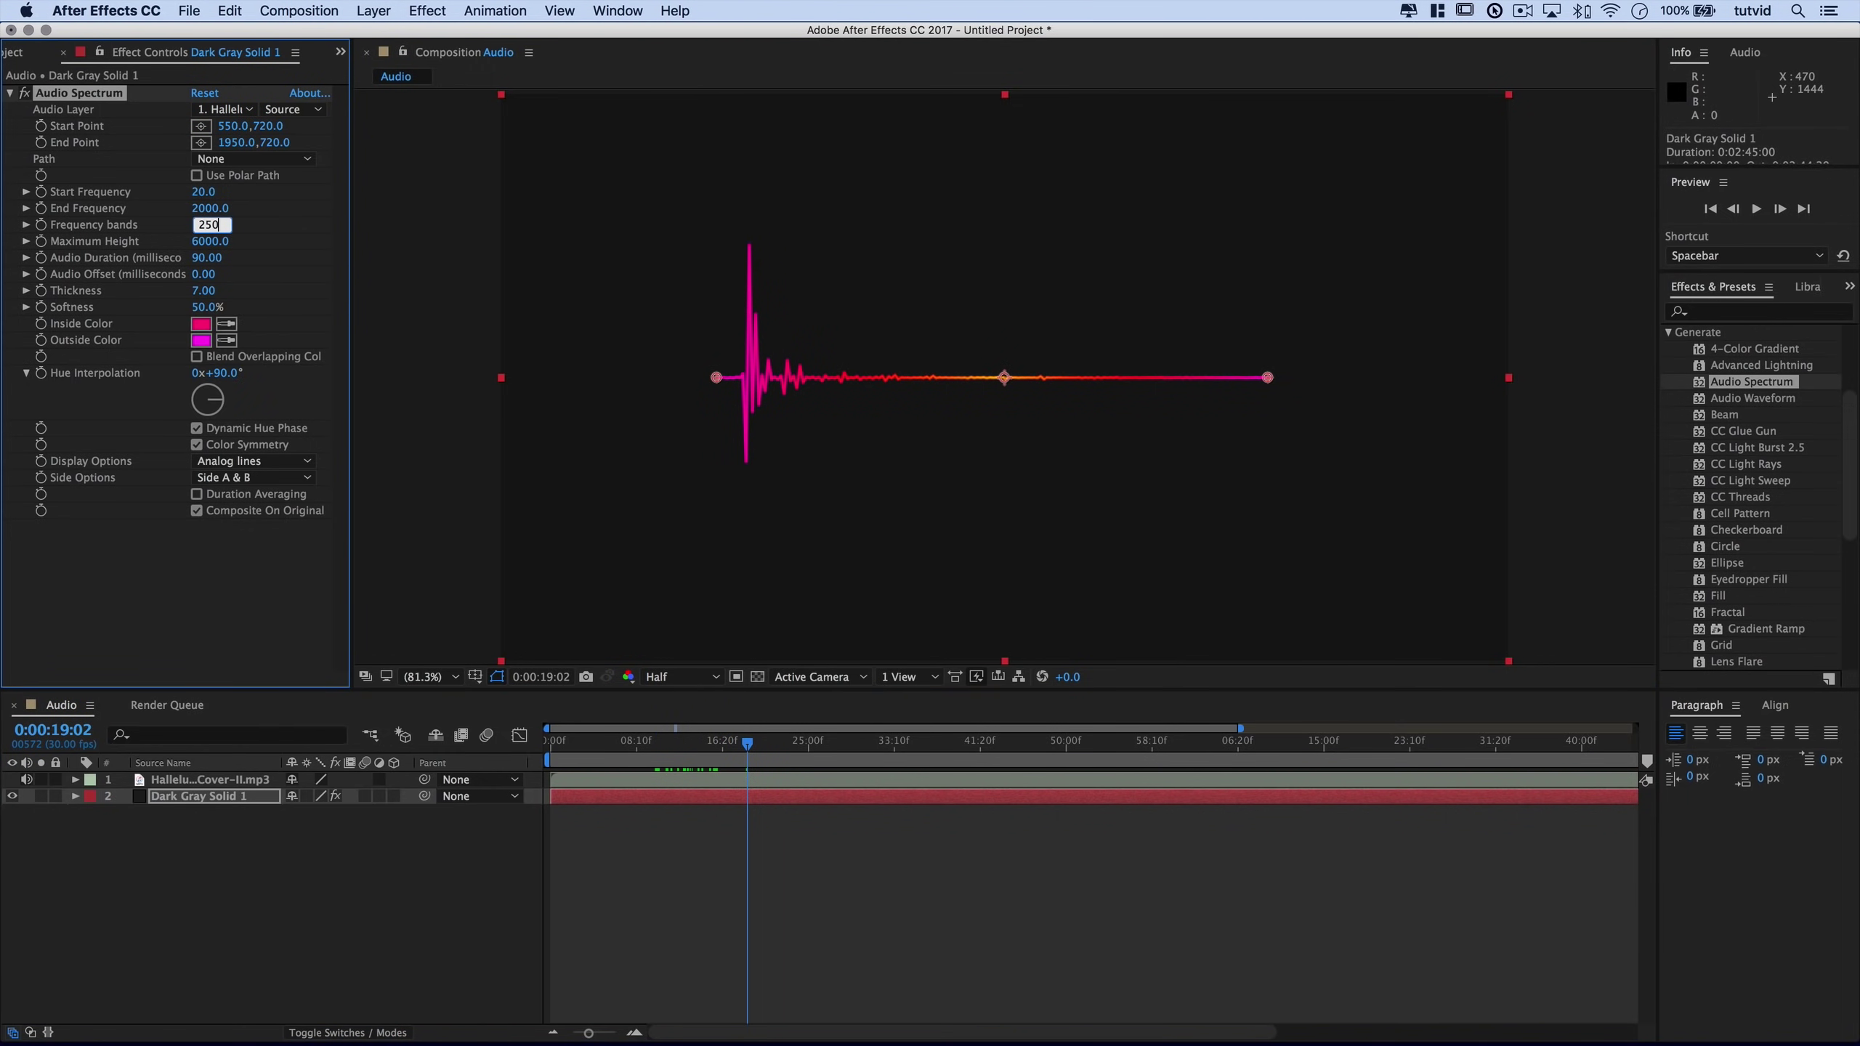
key(Tab)
key(Tab)
key(Tab)
key(Tab)
text(4)
key(Tab)
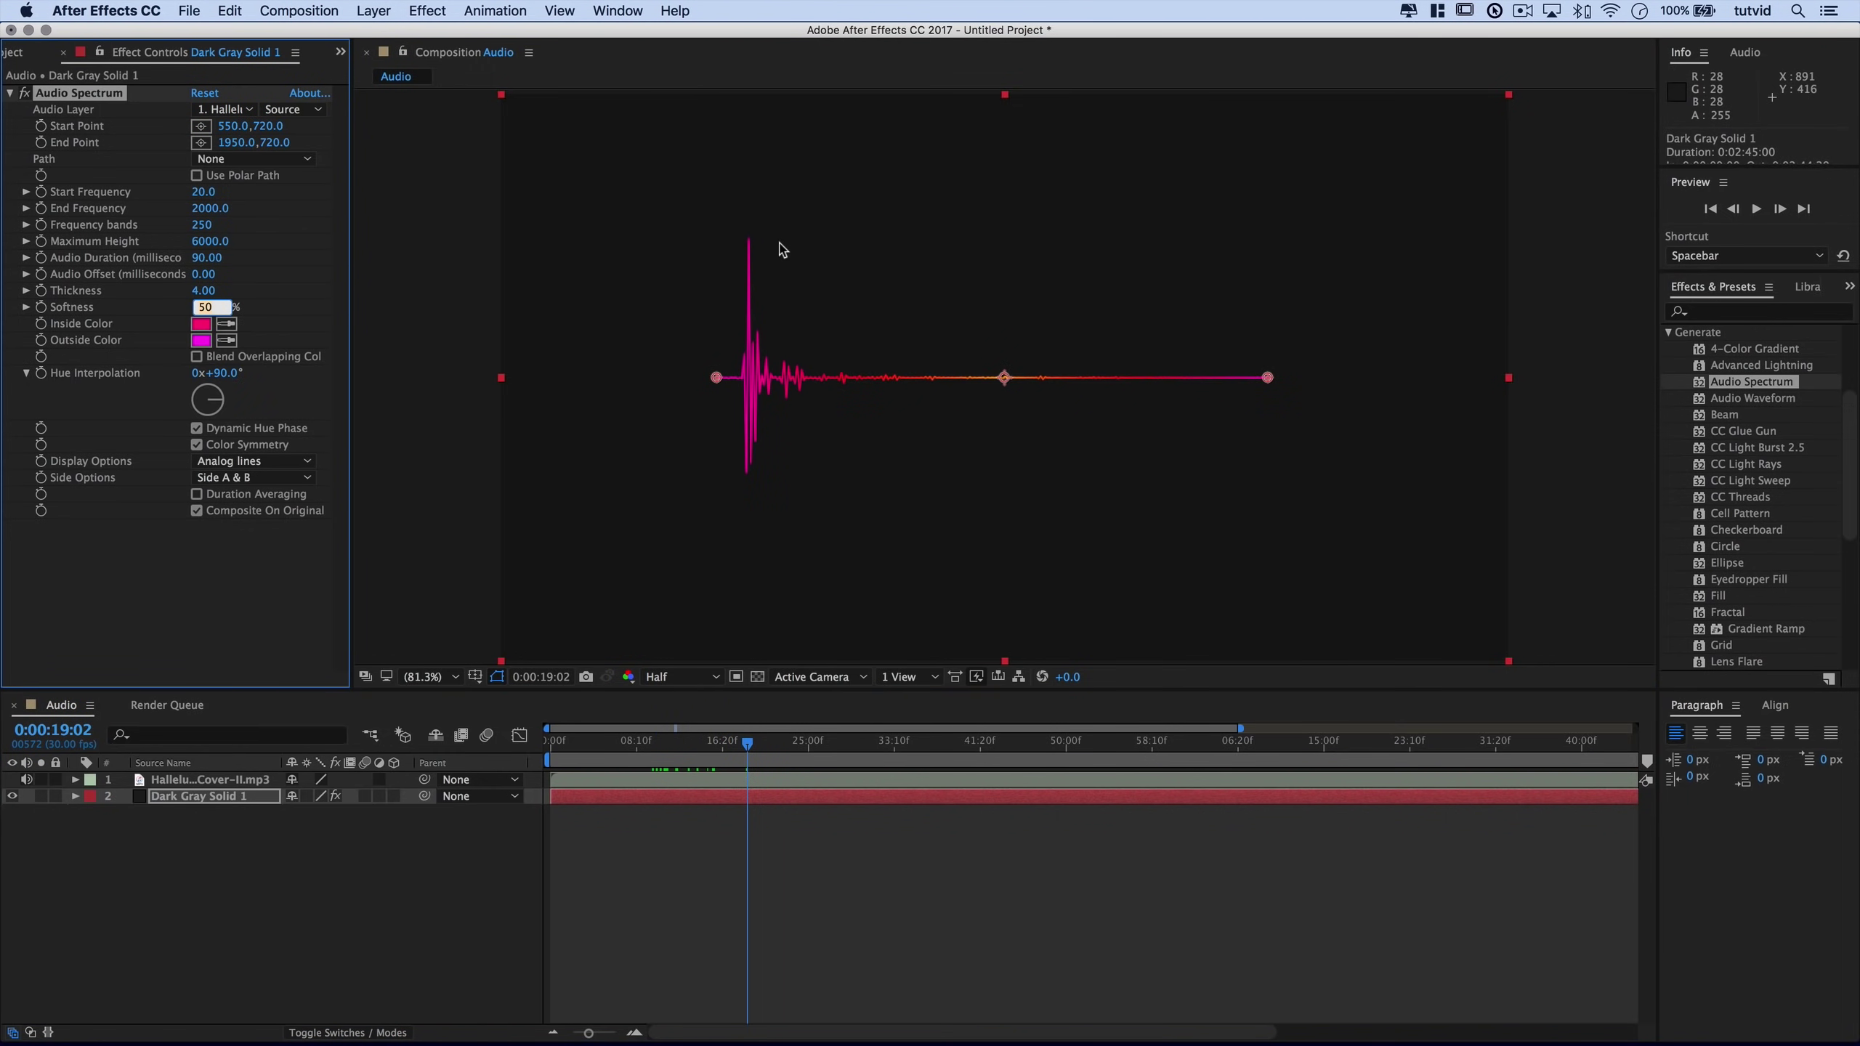
drag(669, 747, 532, 747)
key(space)
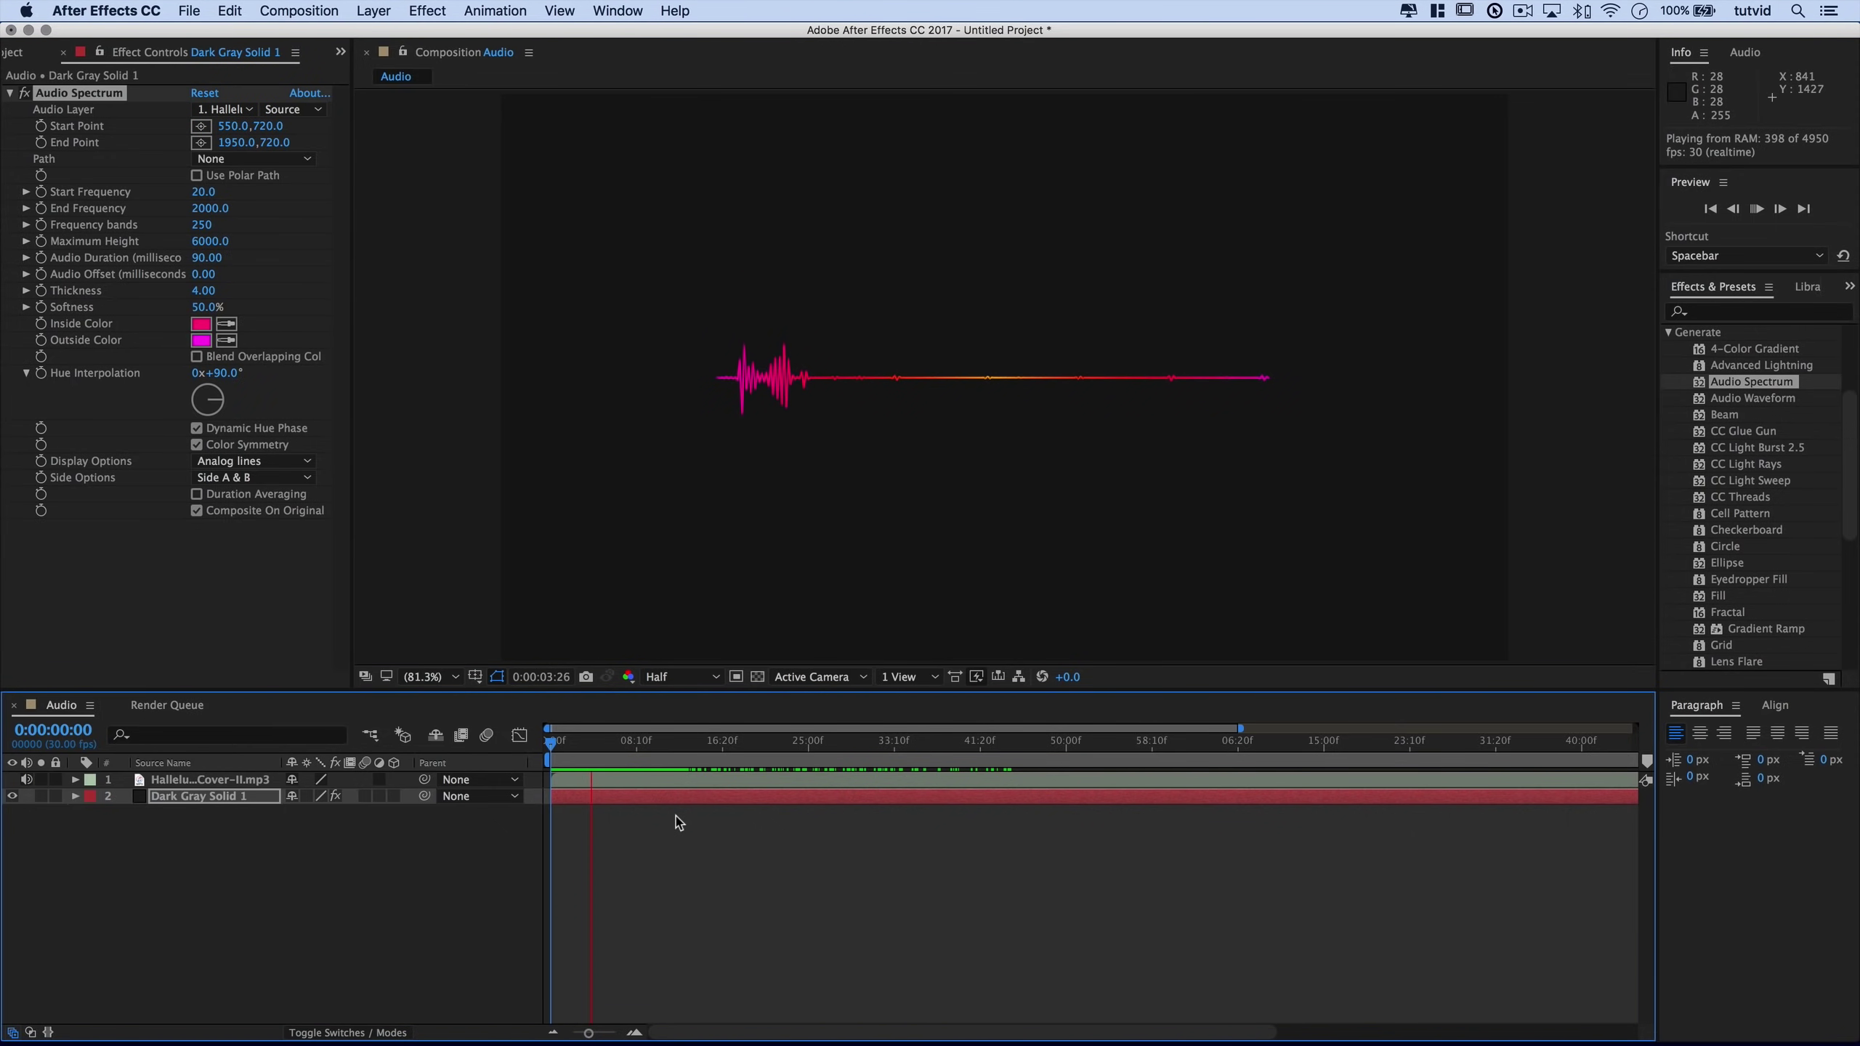
key(space)
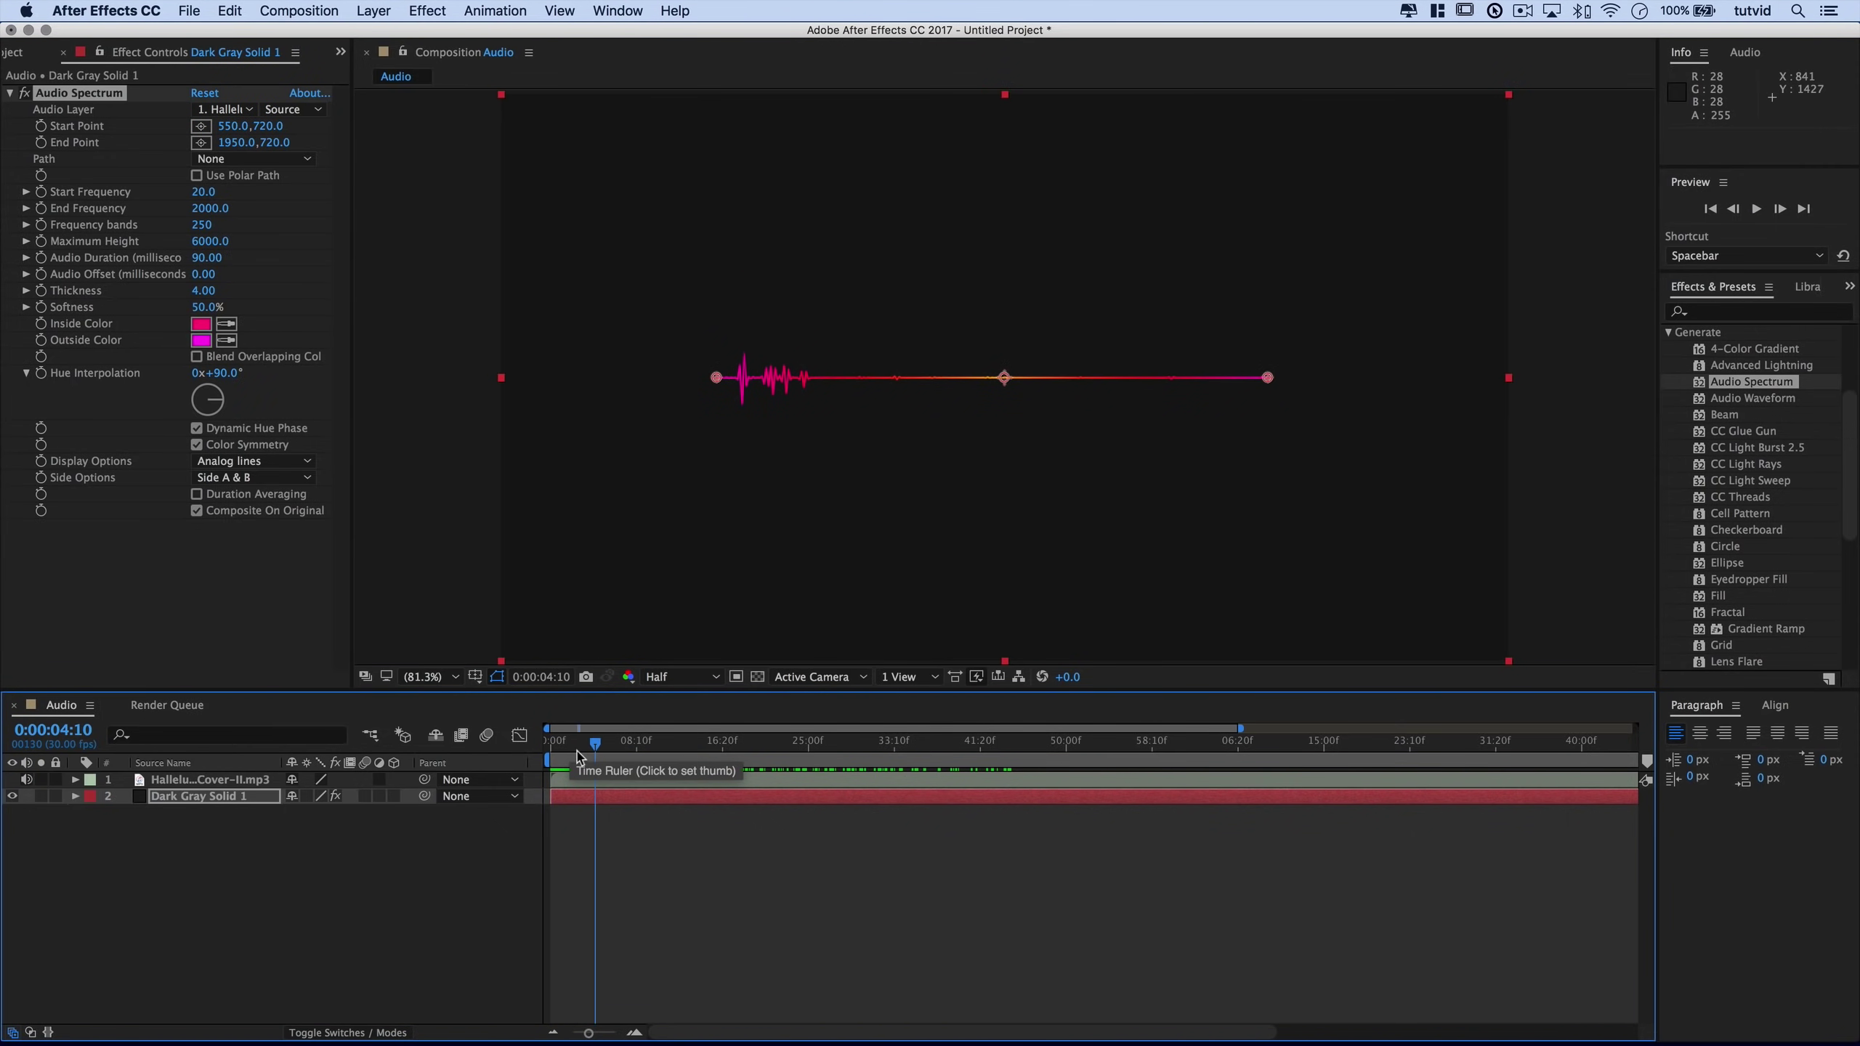
key(Home)
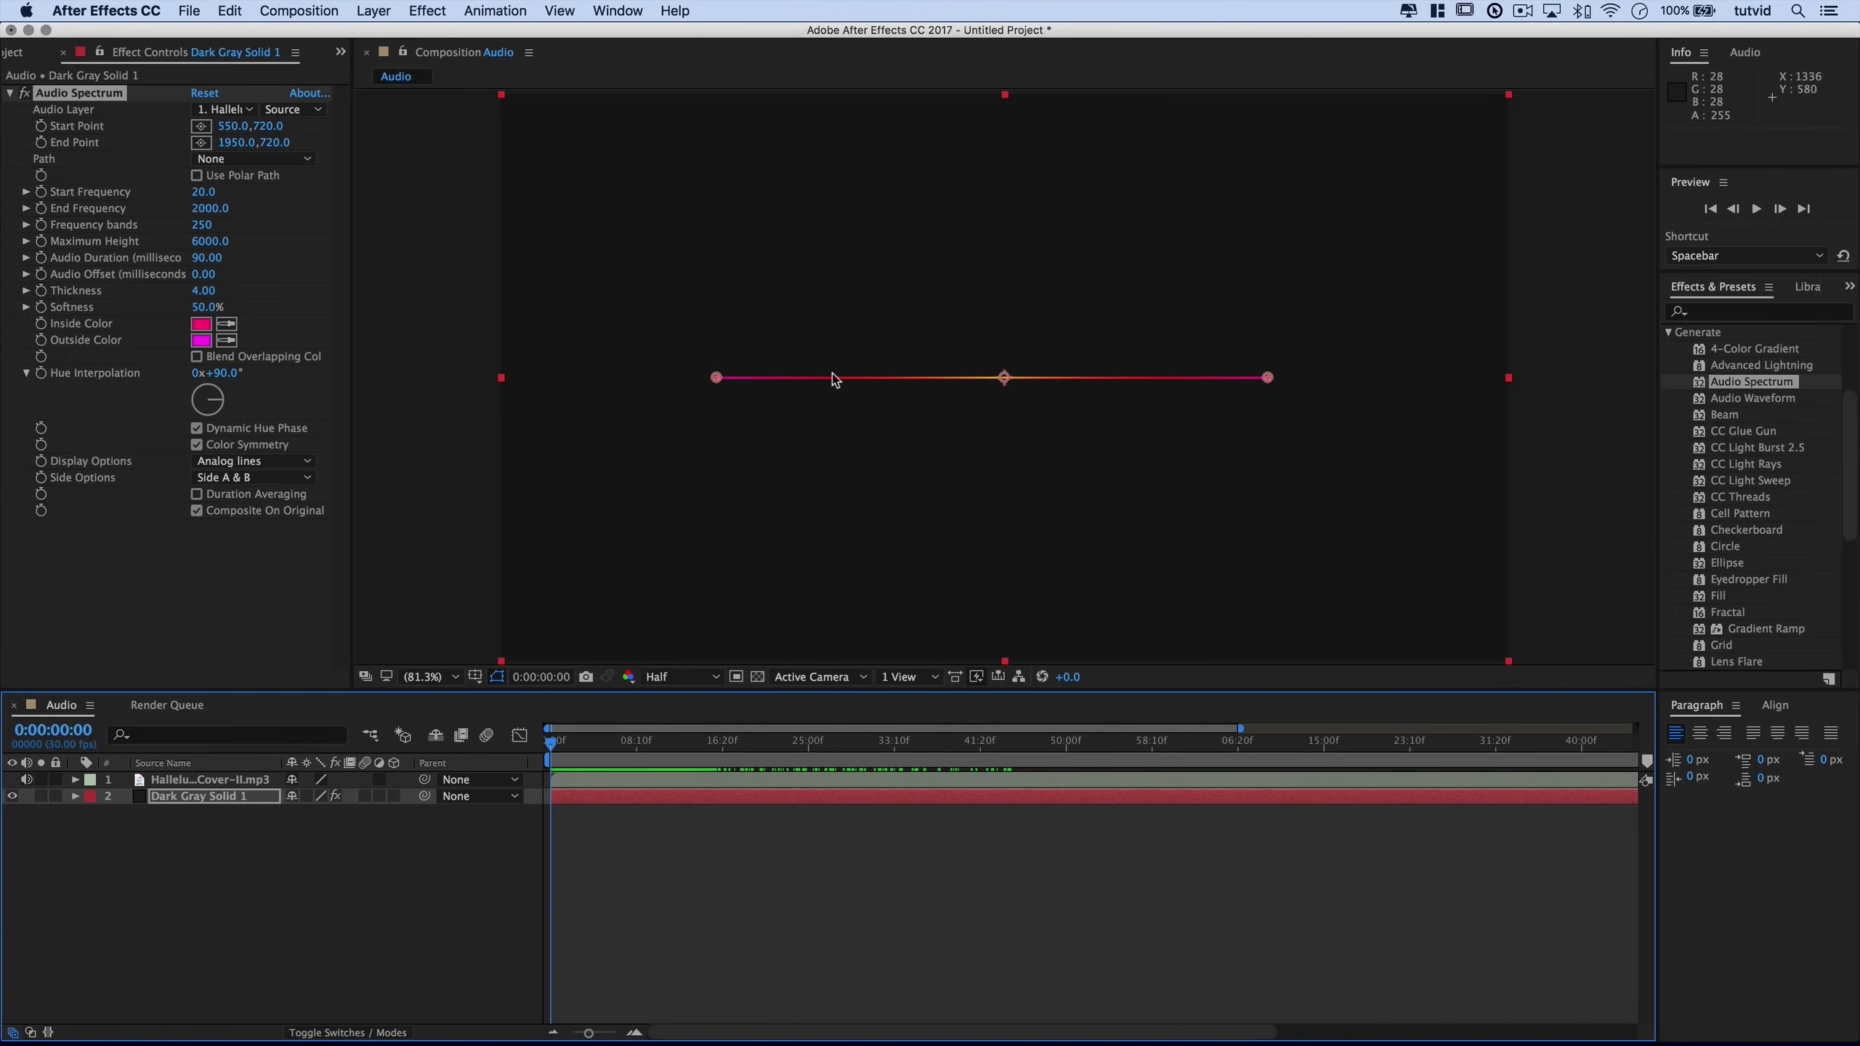
Add Audio to the Render Queue with Best Settings and Lossless output to Audio.mov.
click(189, 11)
mouse_move(285, 316)
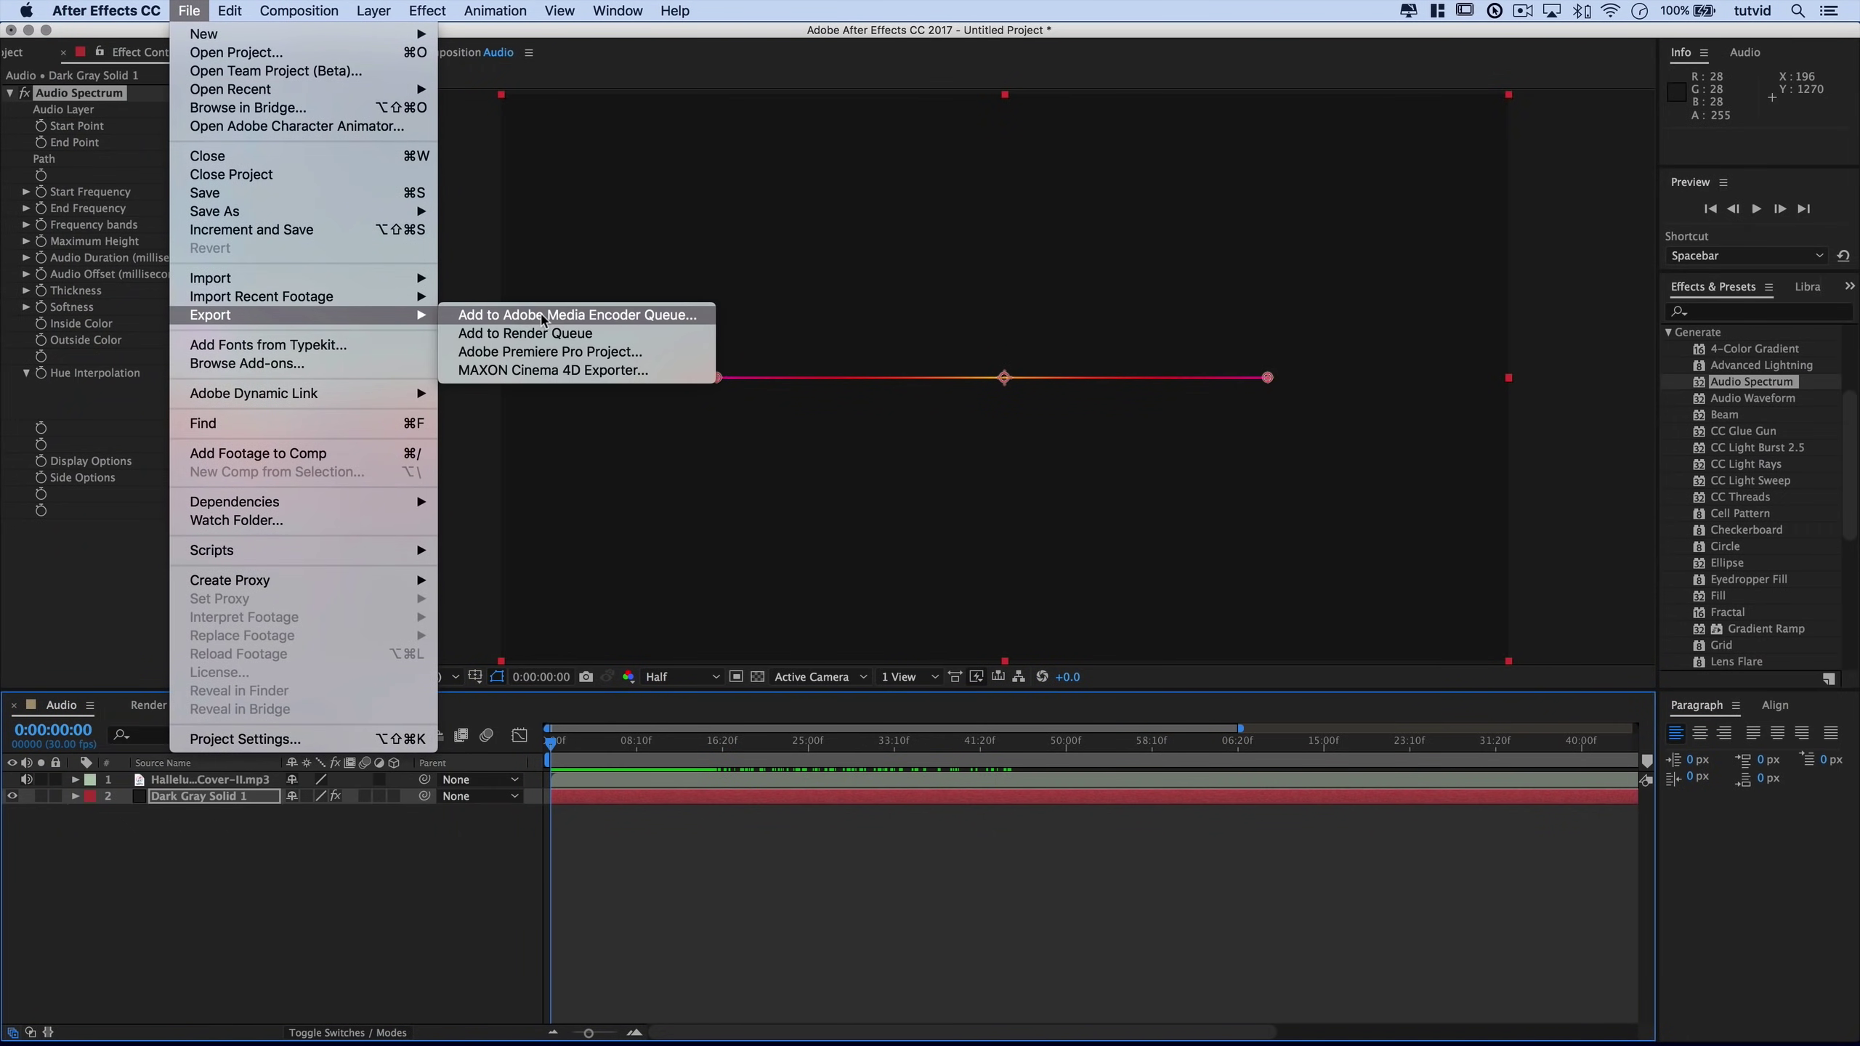
click(541, 333)
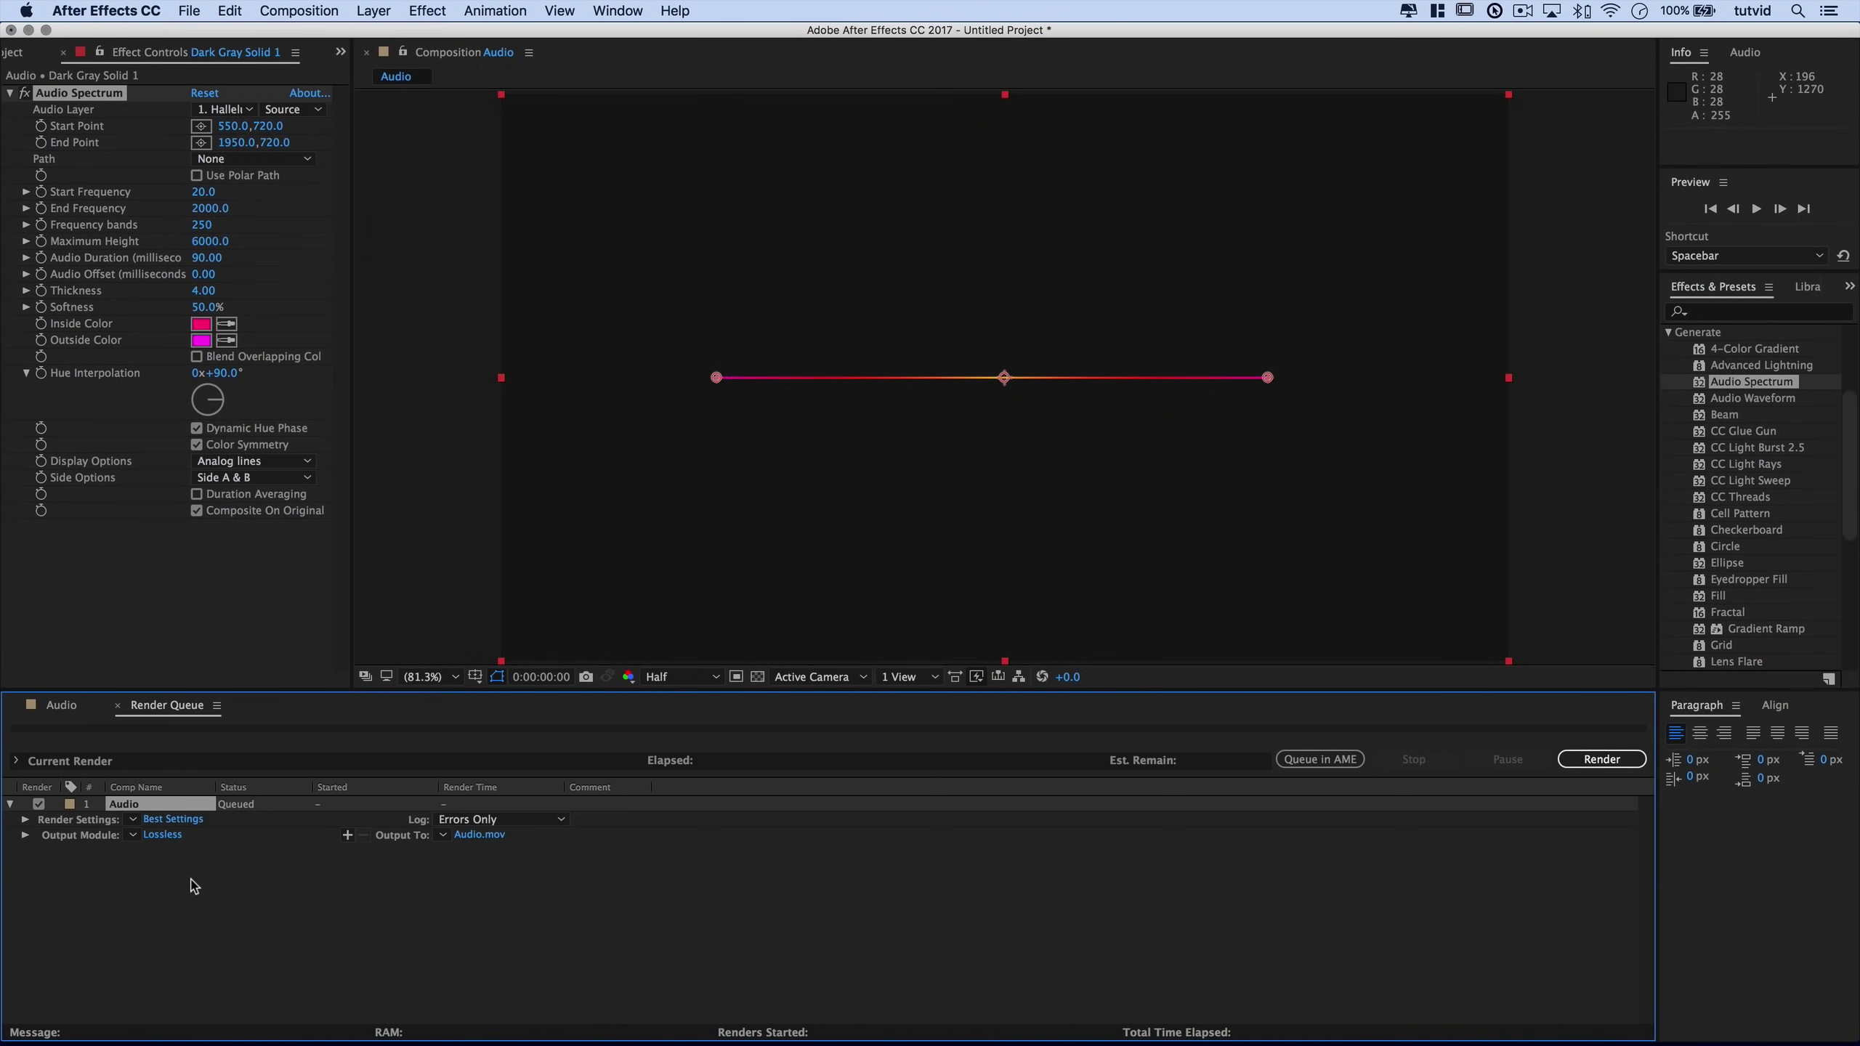
click(162, 835)
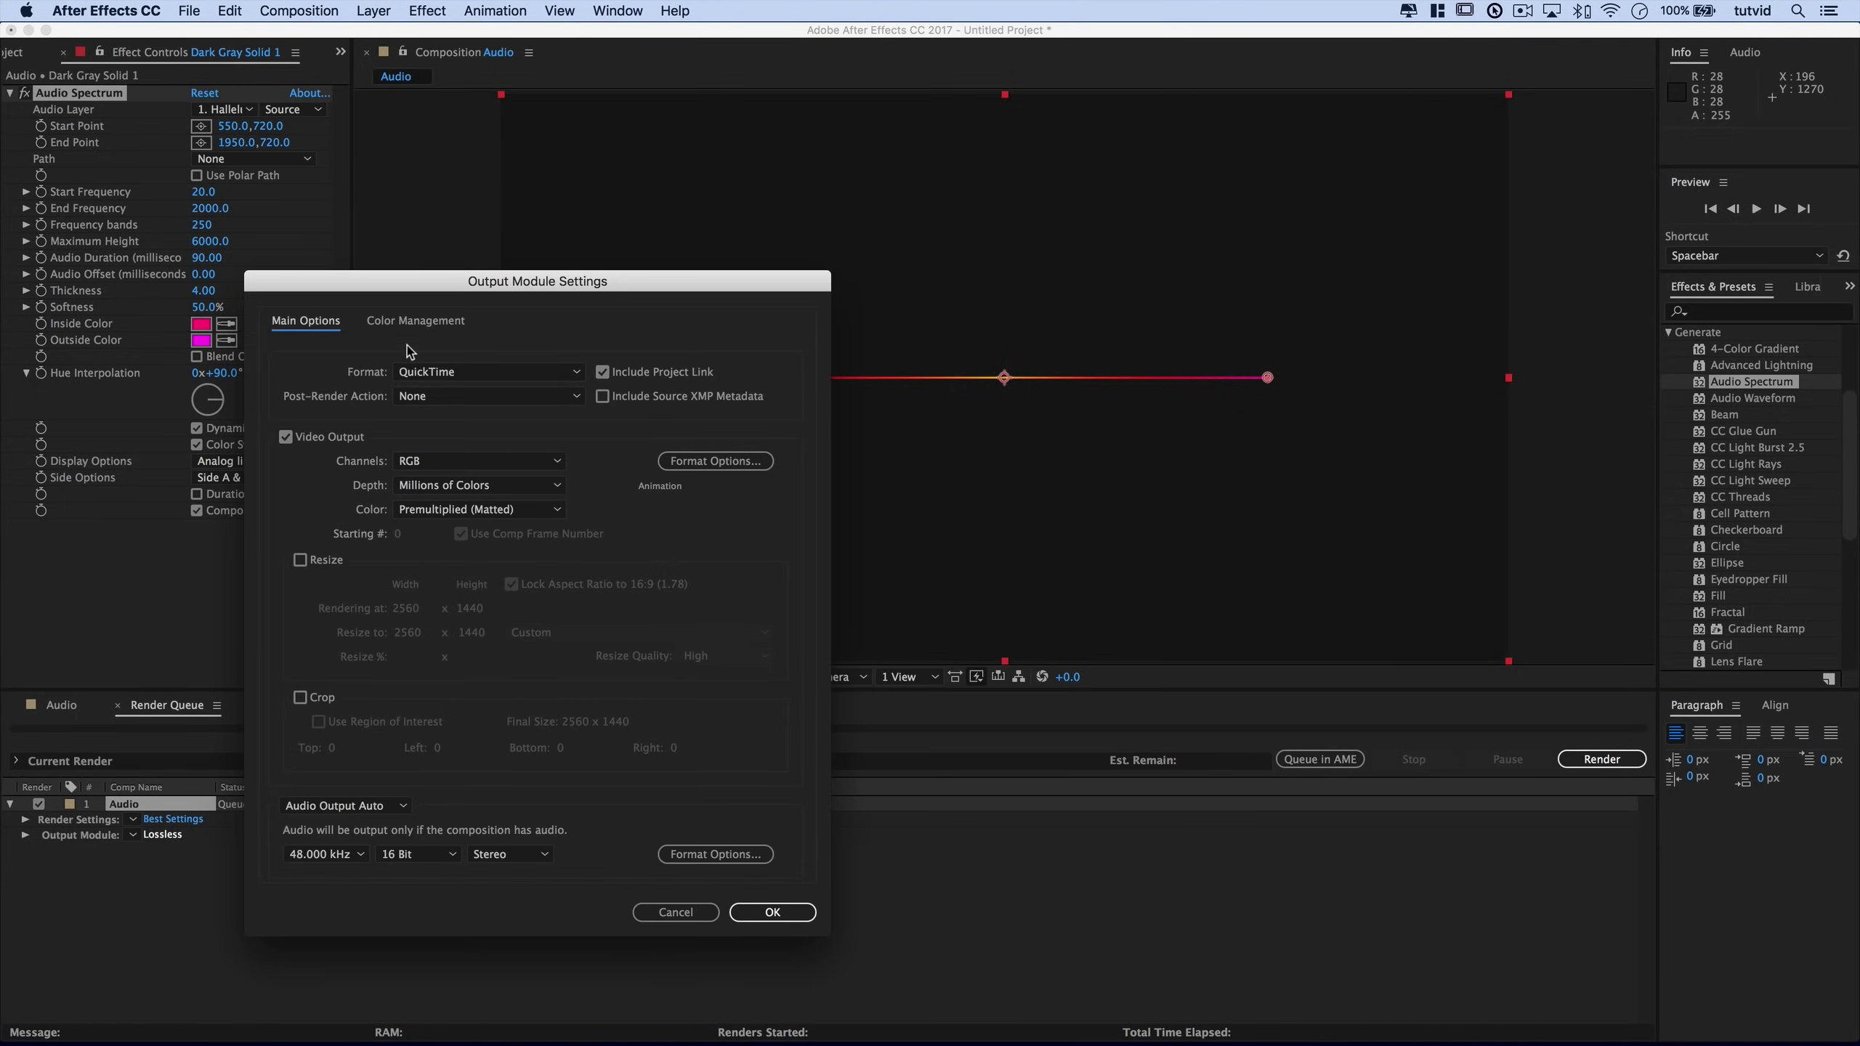
click(675, 912)
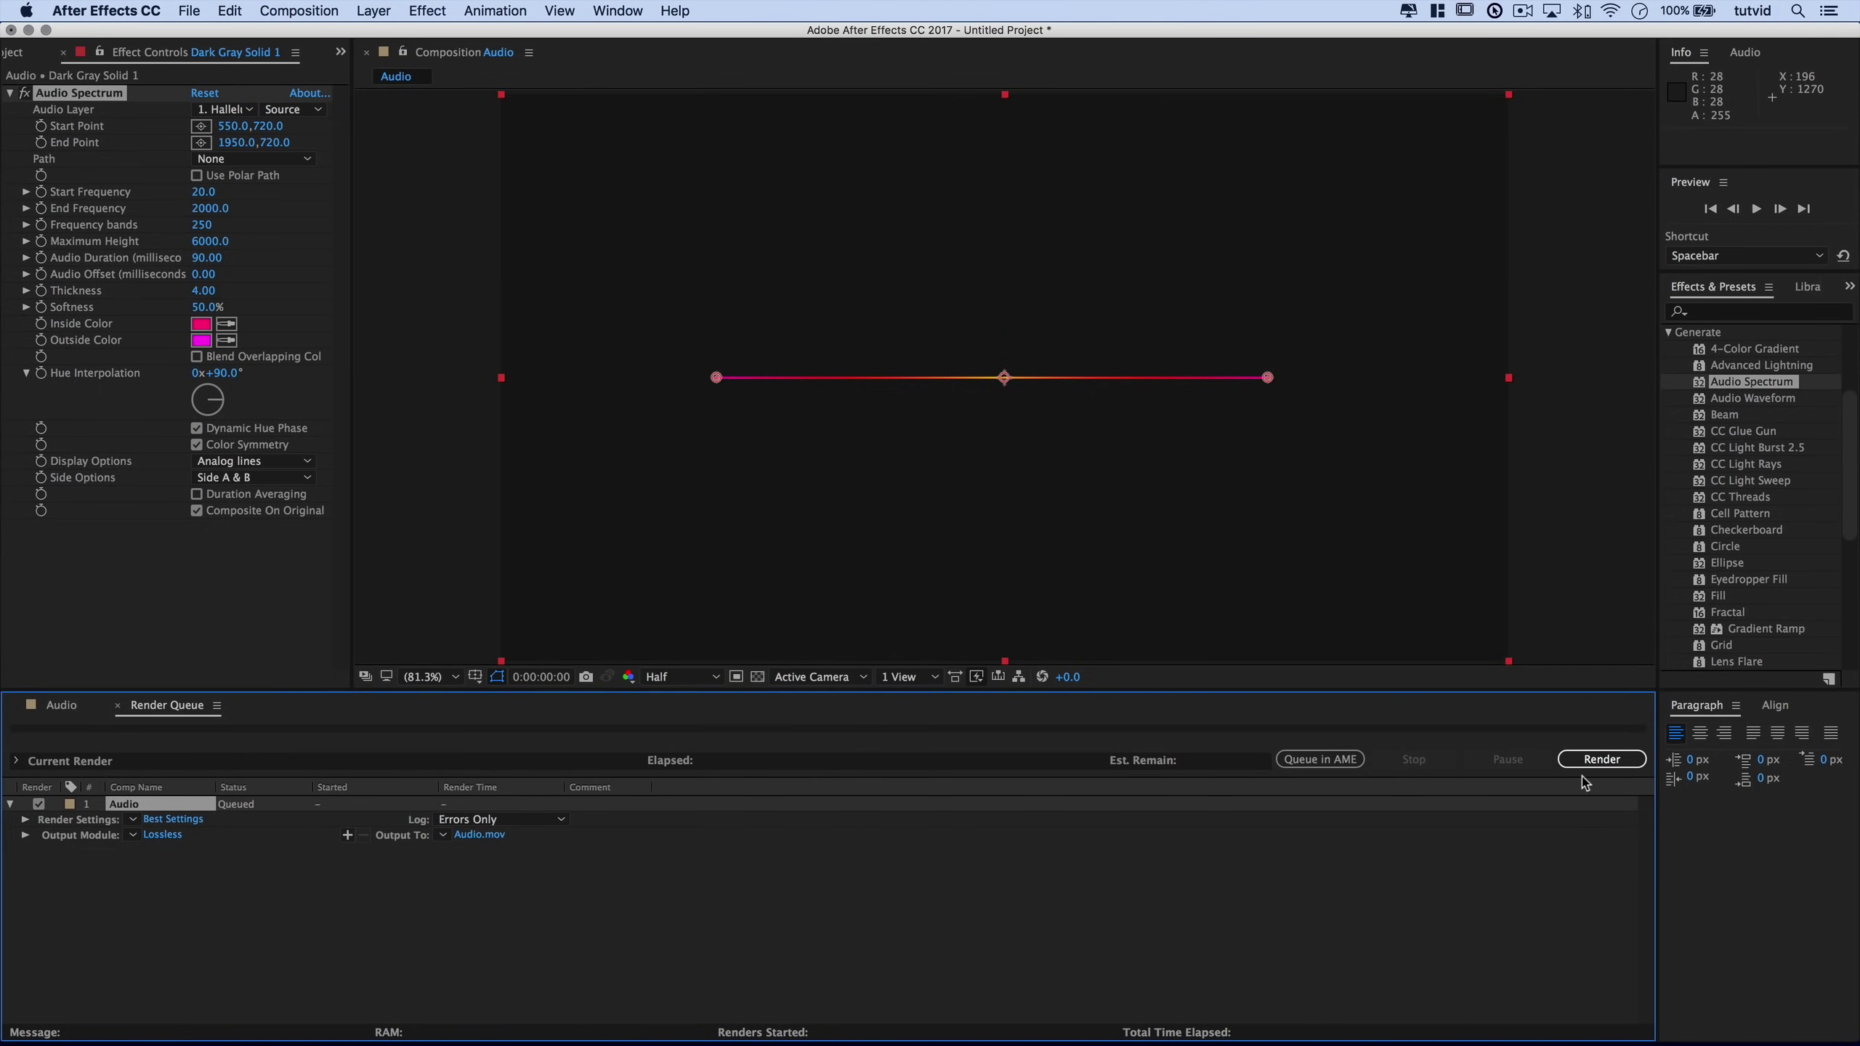
click(59, 705)
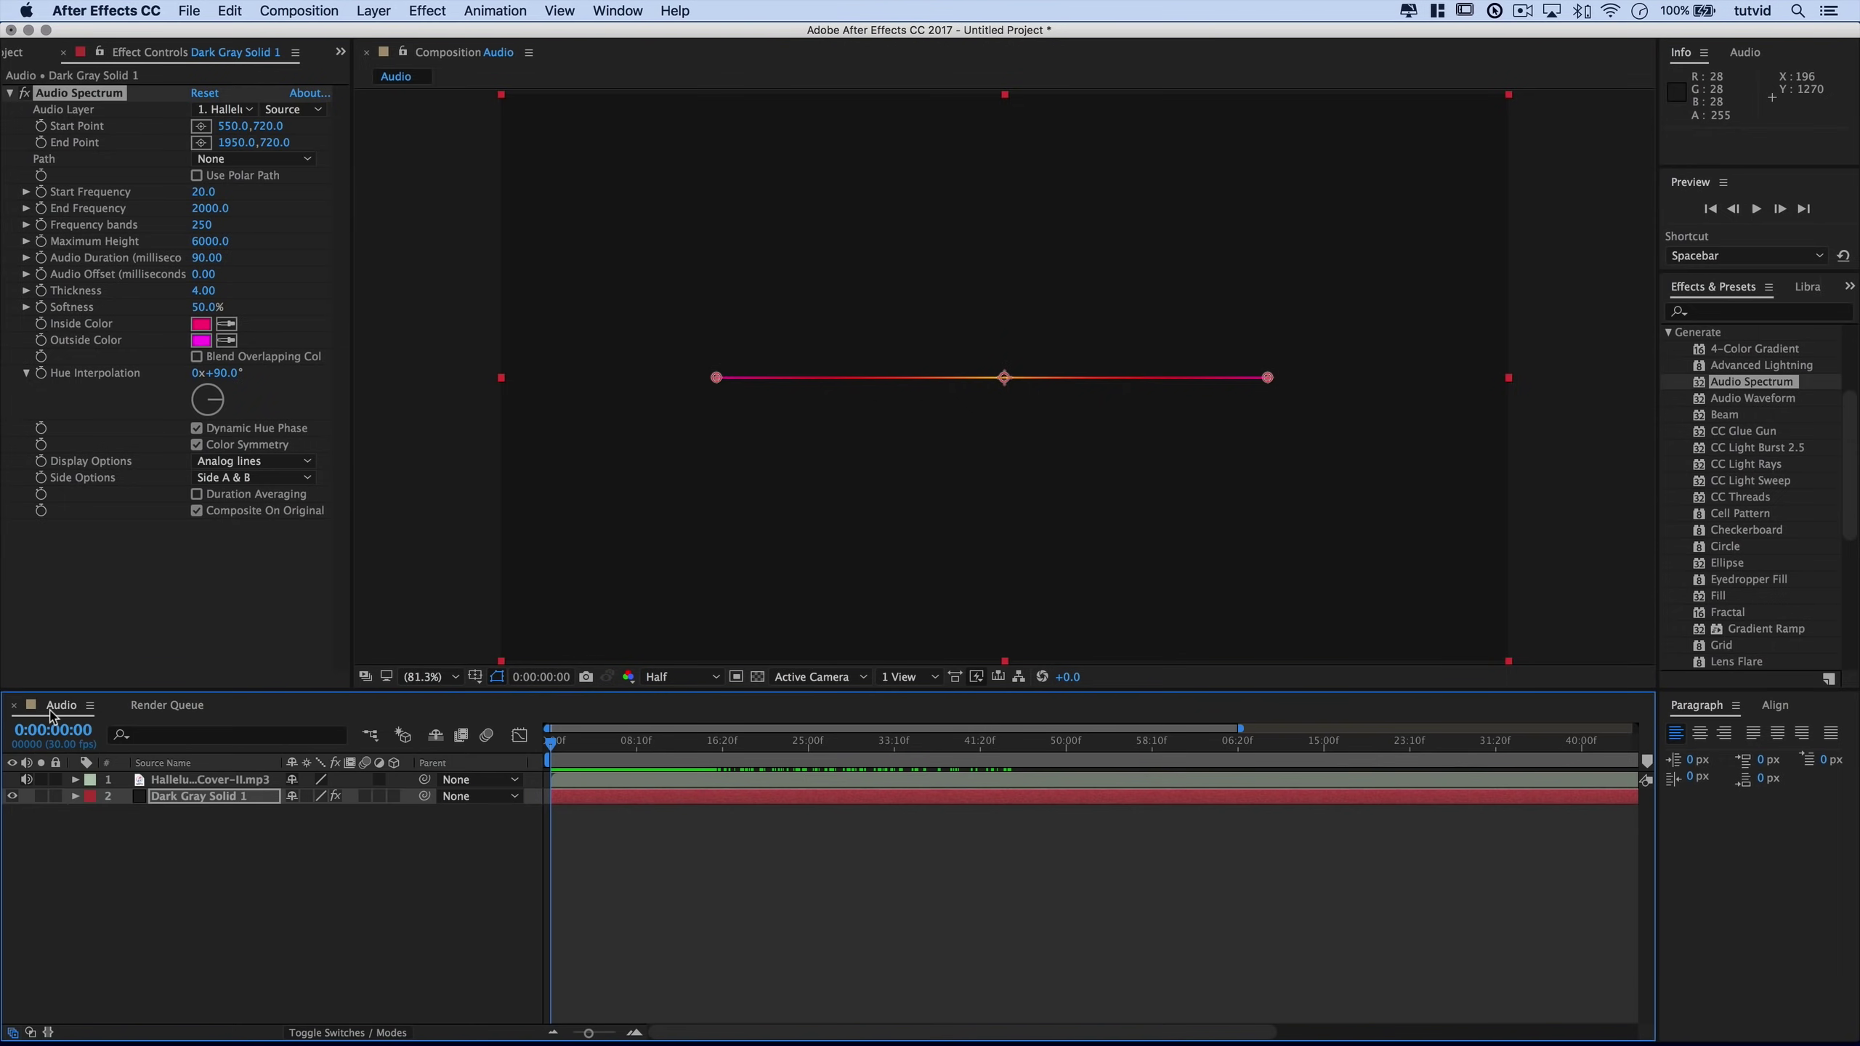